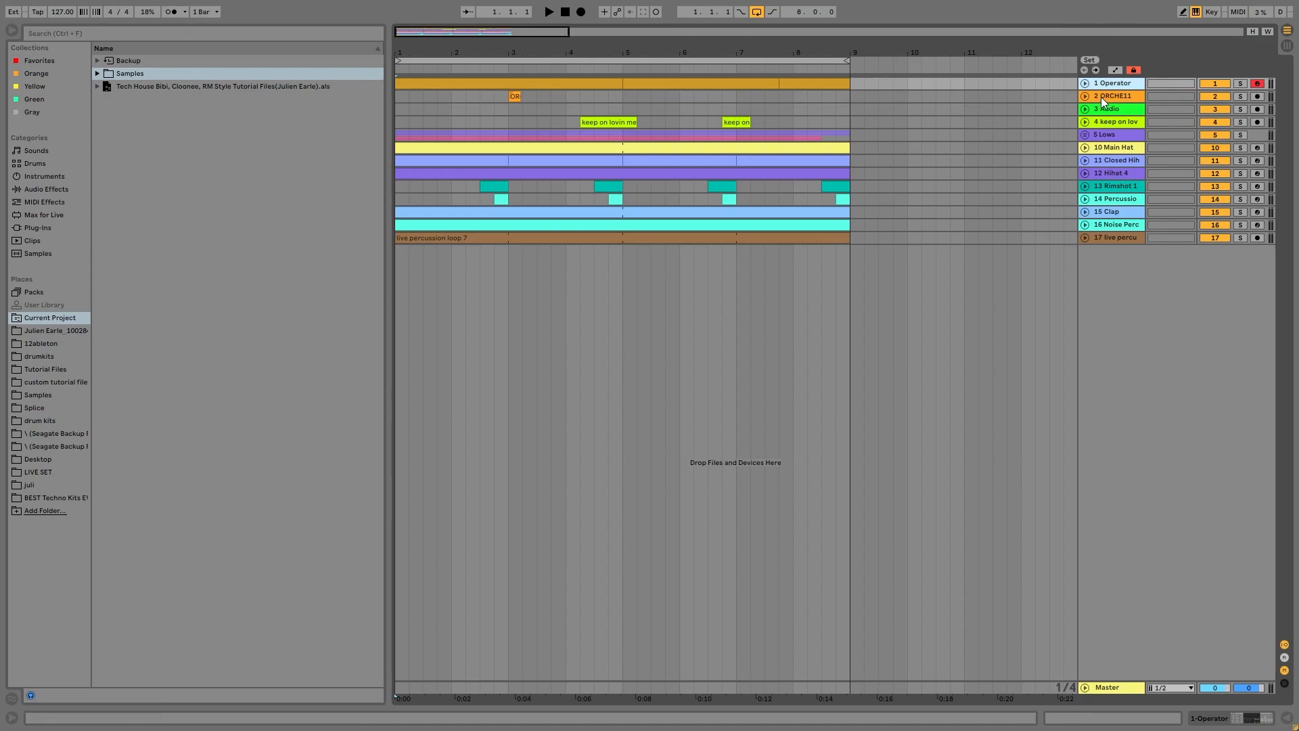
# Delete the 3 Audio track from the arrangement.
pyautogui.click(1118, 114)
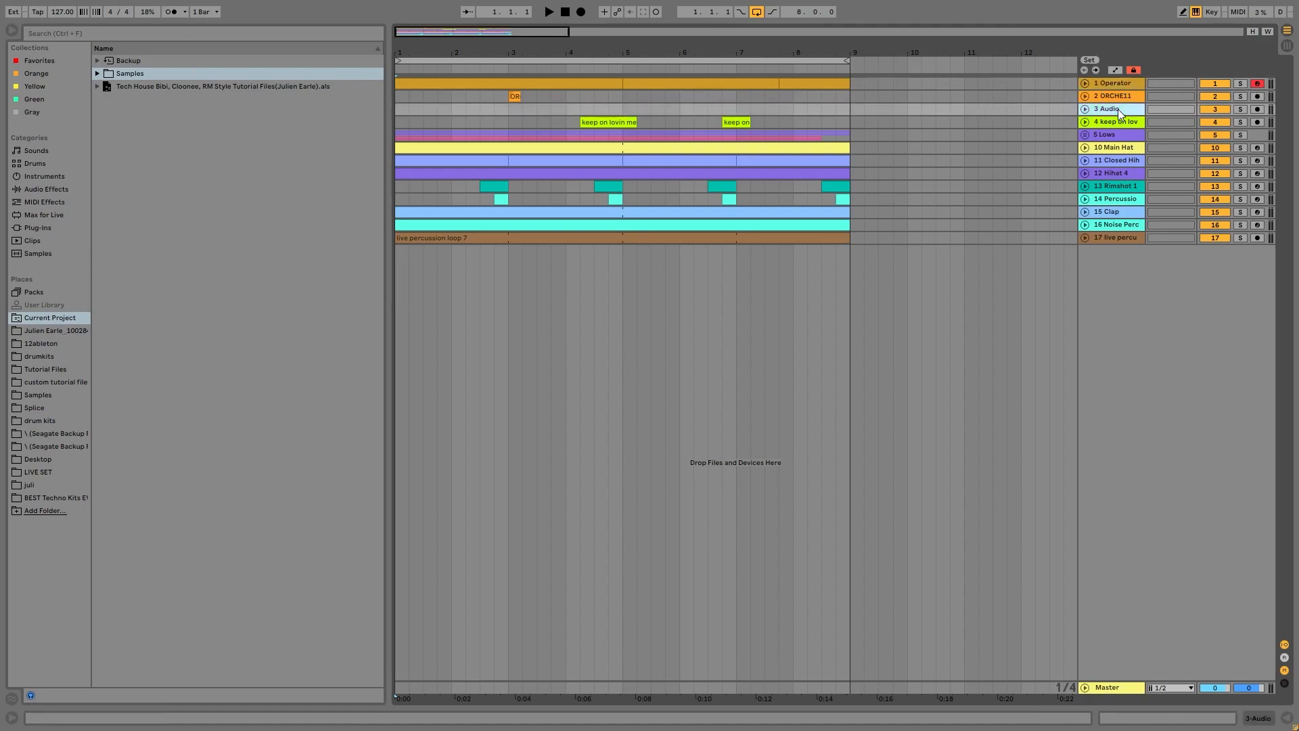
pyautogui.press('Delete')
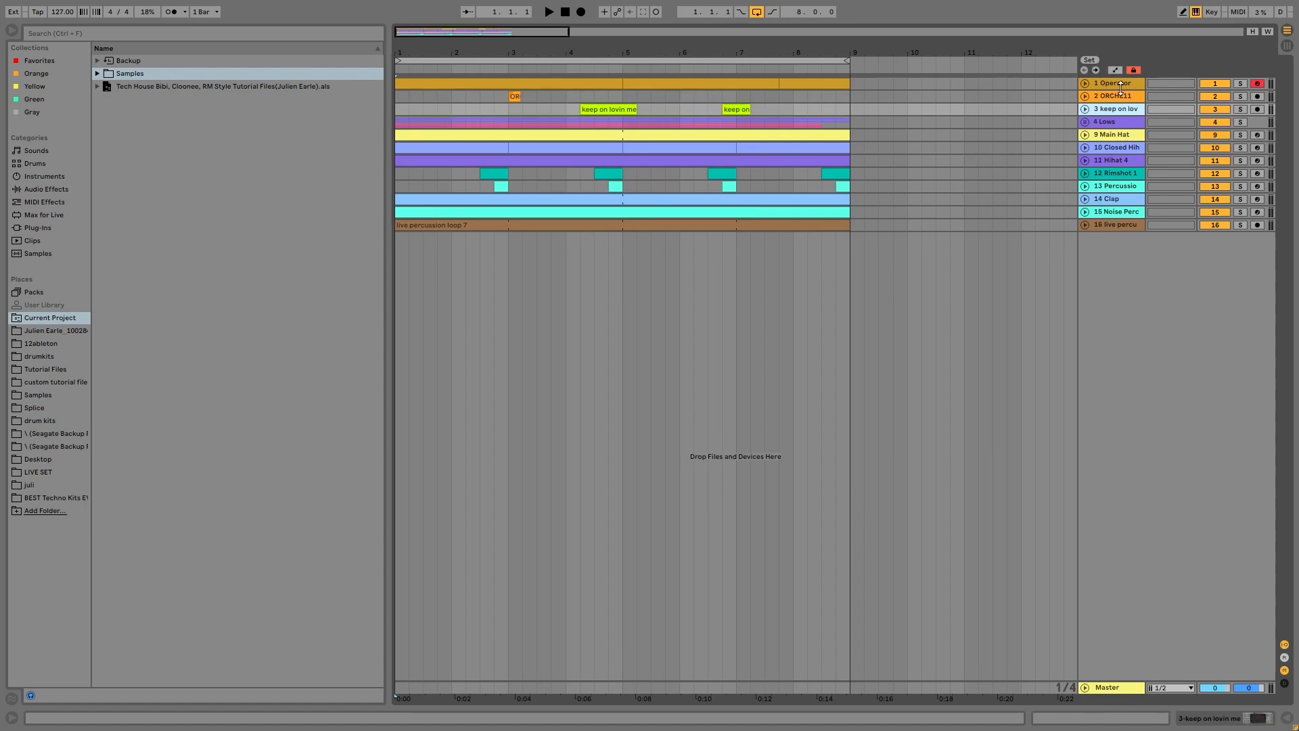
# Solo and unfold the Operator, ORCHE11 and keep on lovin tracks, and play them back together.
pyautogui.click(1100, 82)
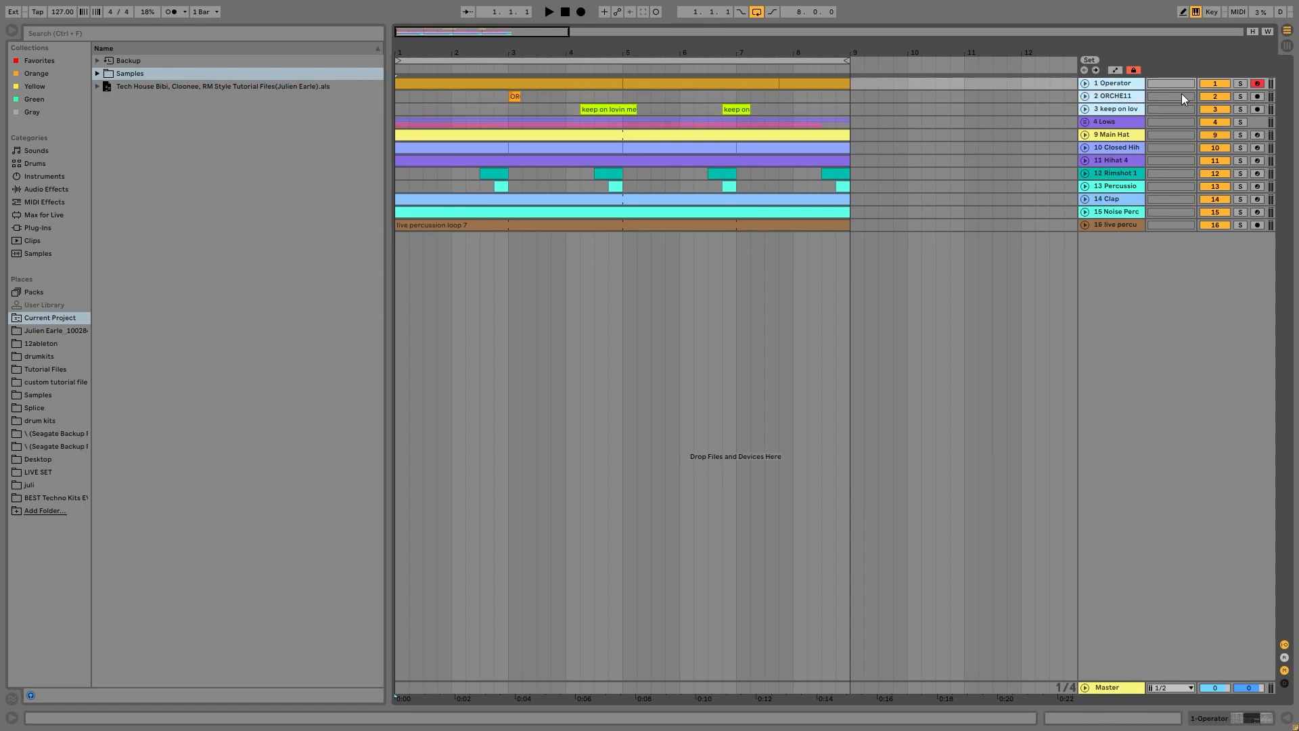
pyautogui.click(1240, 82)
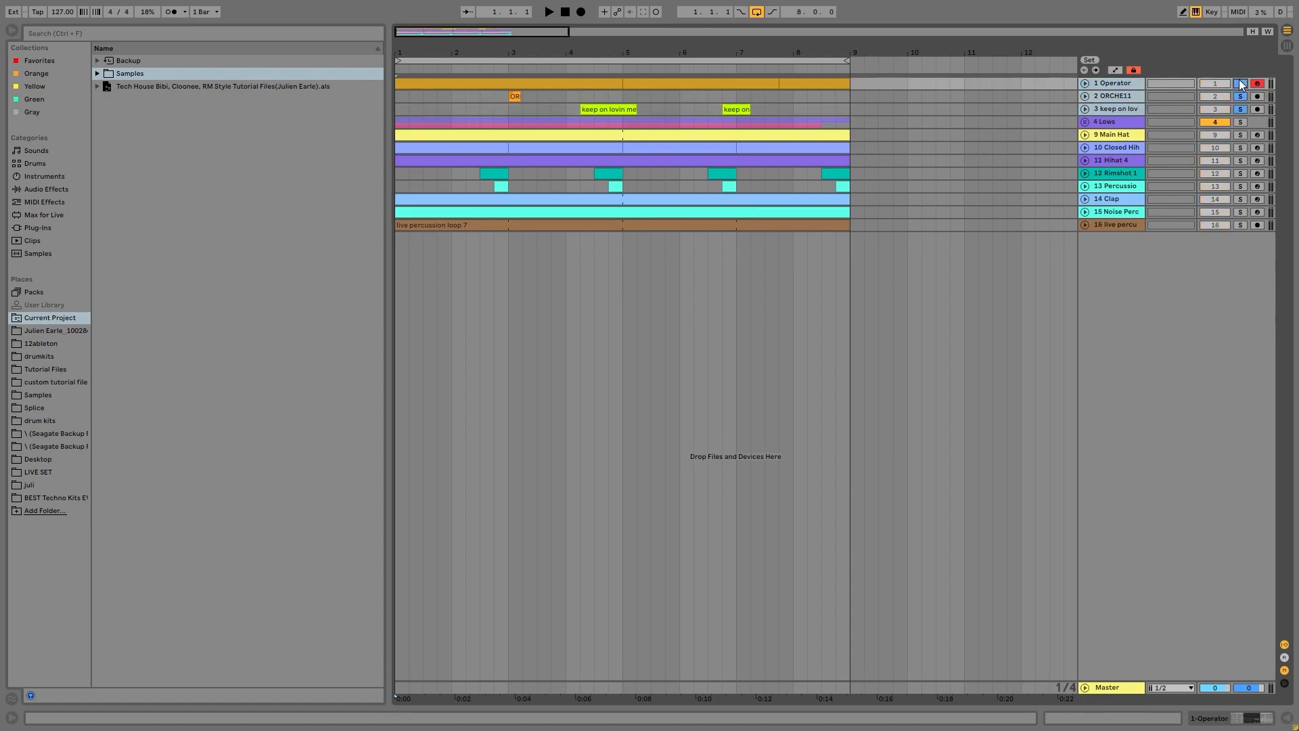
pyautogui.click(1085, 83)
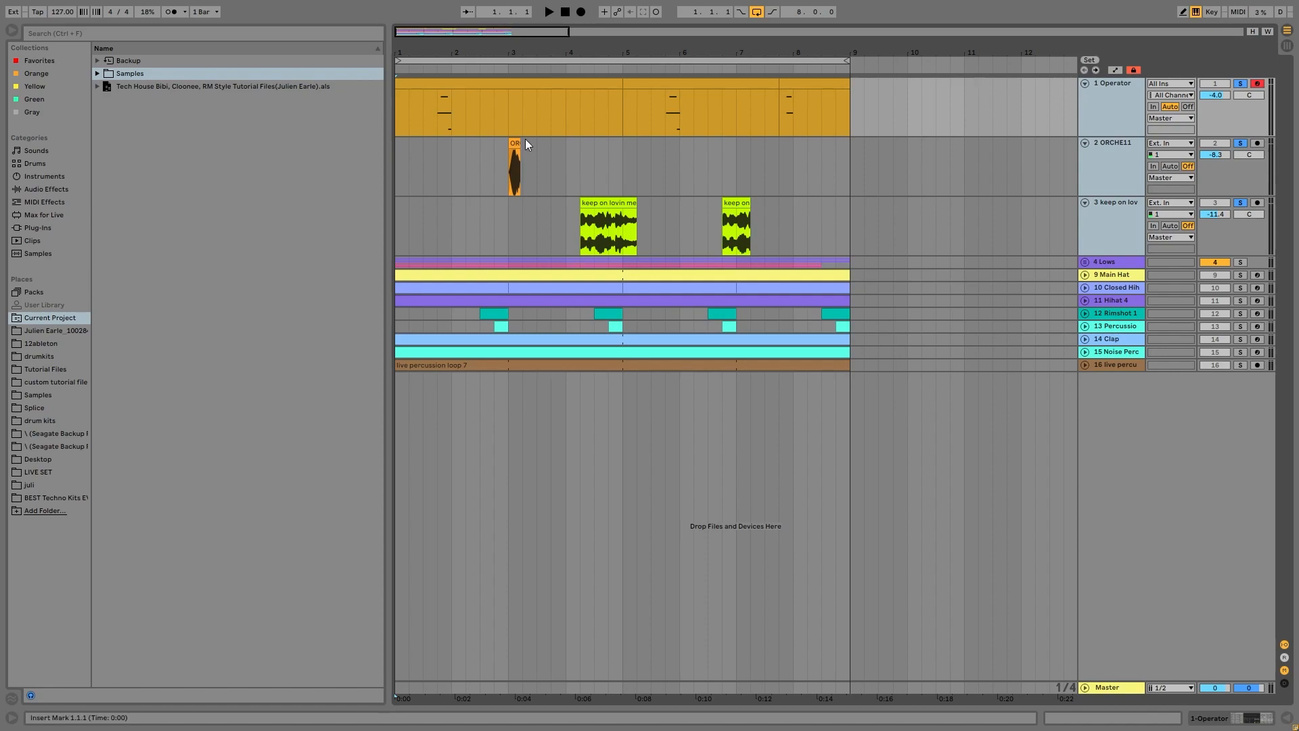
pyautogui.click(1119, 262)
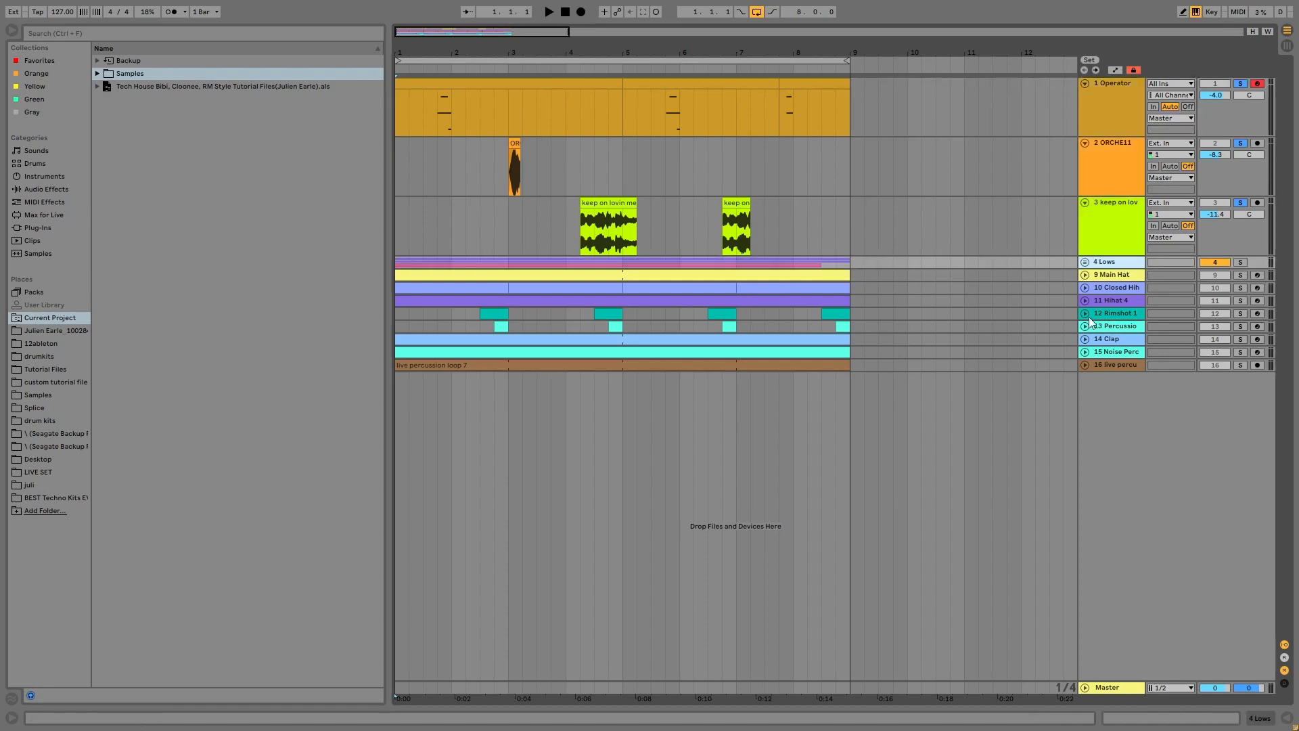
pyautogui.click(1108, 217)
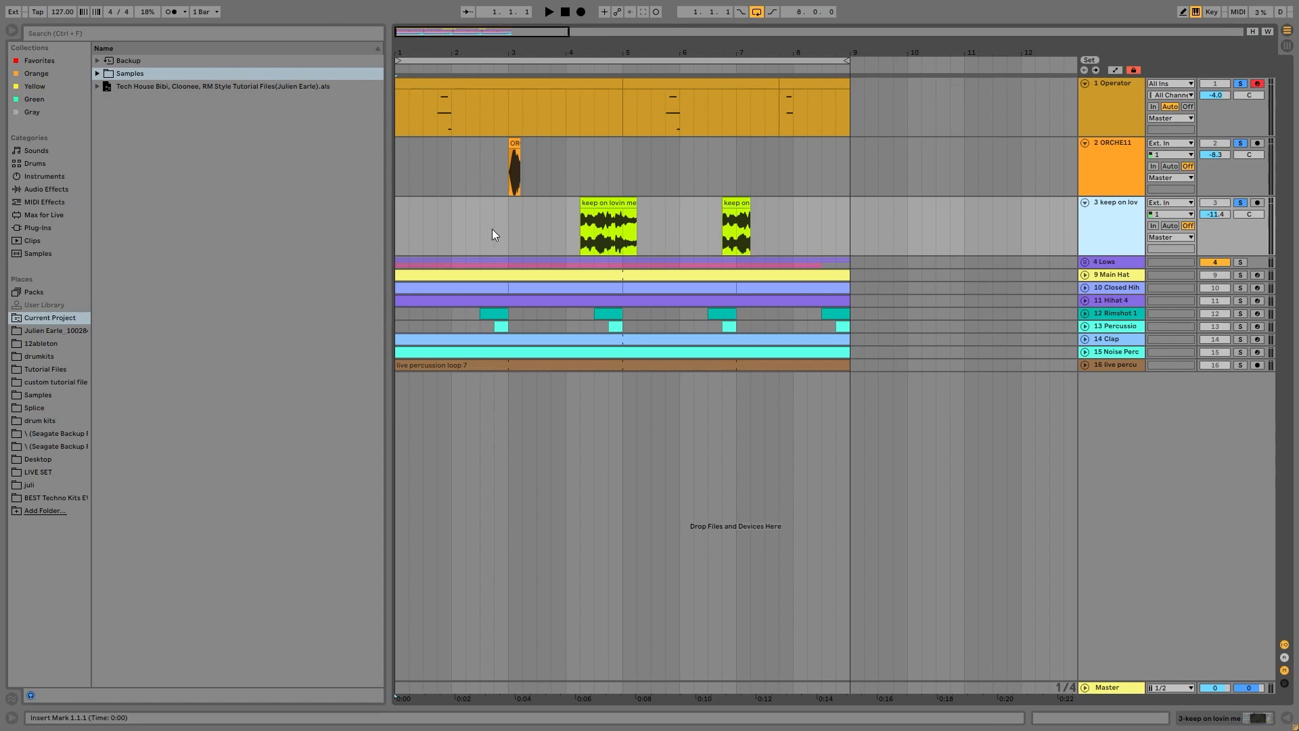
pyautogui.press('space')
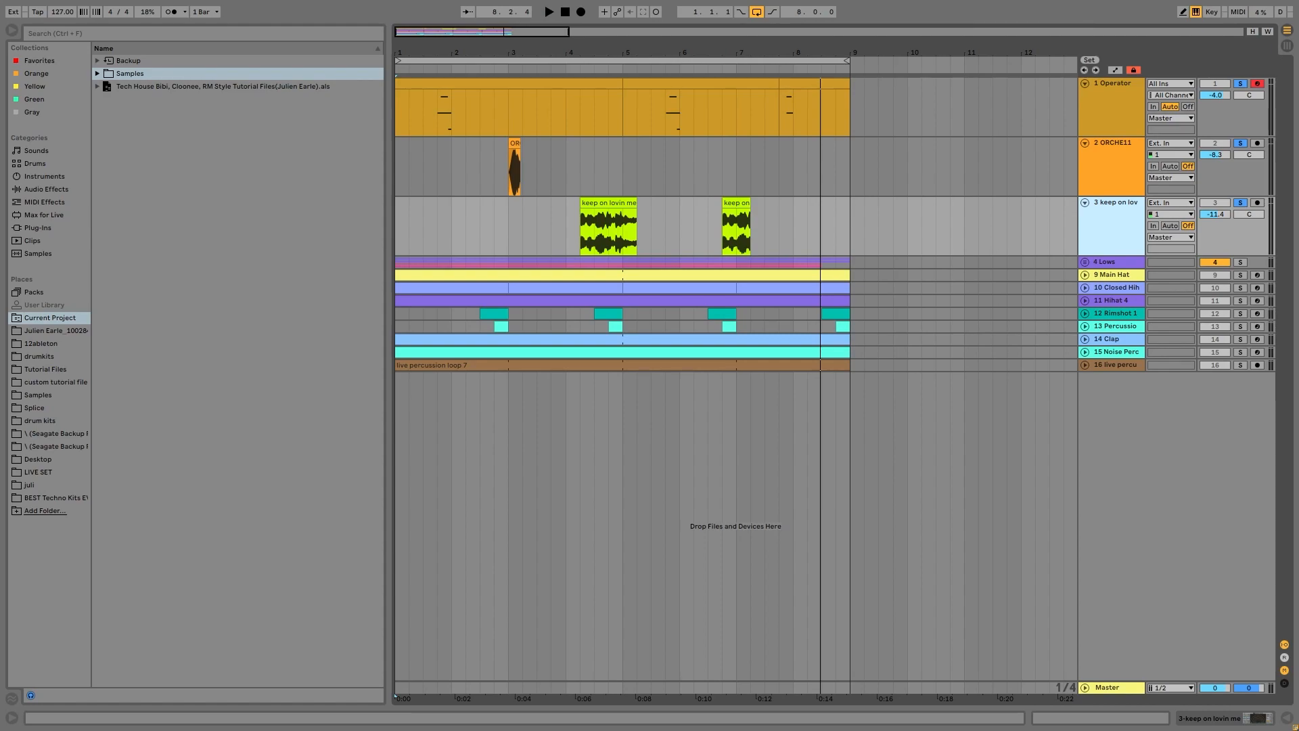
# Audition all tracks from Lows through live percussion loop together in solo, and clear their solo.
pyautogui.click(1112, 266)
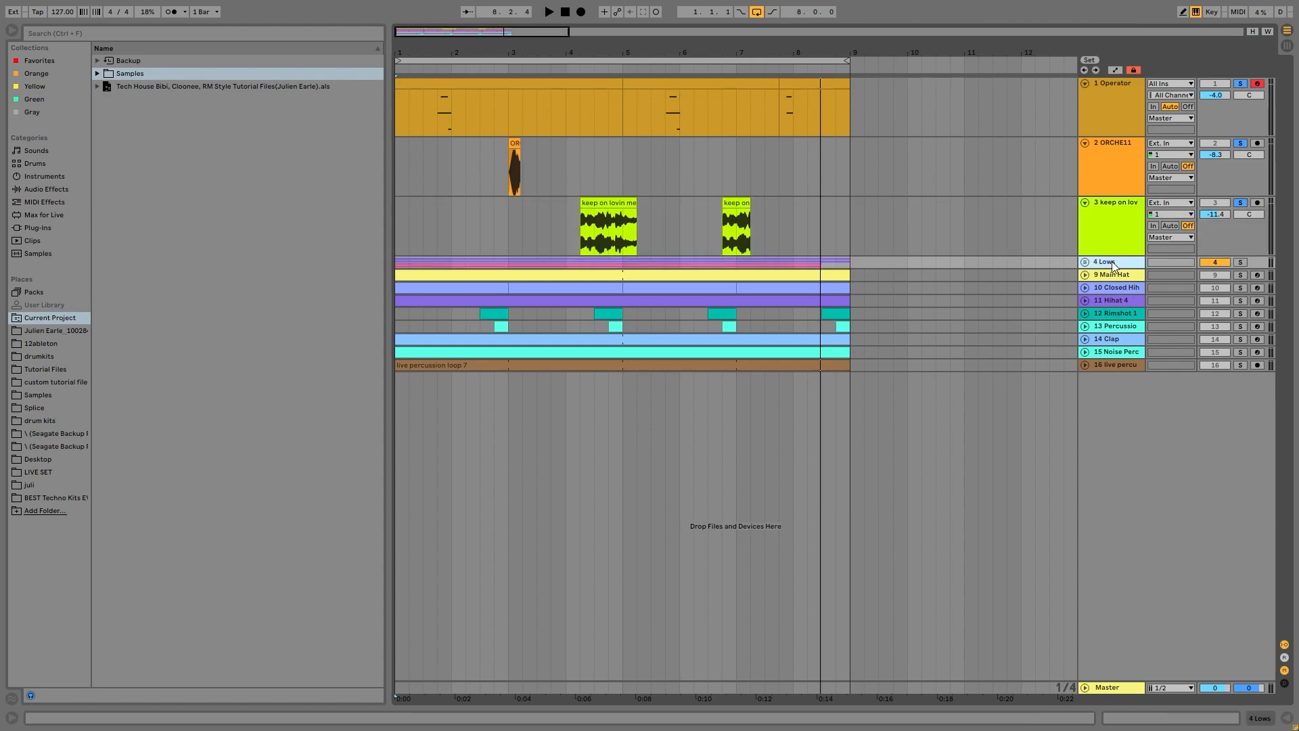
pyautogui.keyDown('shift'); pyautogui.click(1127, 366); pyautogui.keyUp('shift')
pyautogui.click(1240, 366)
pyautogui.press('space')
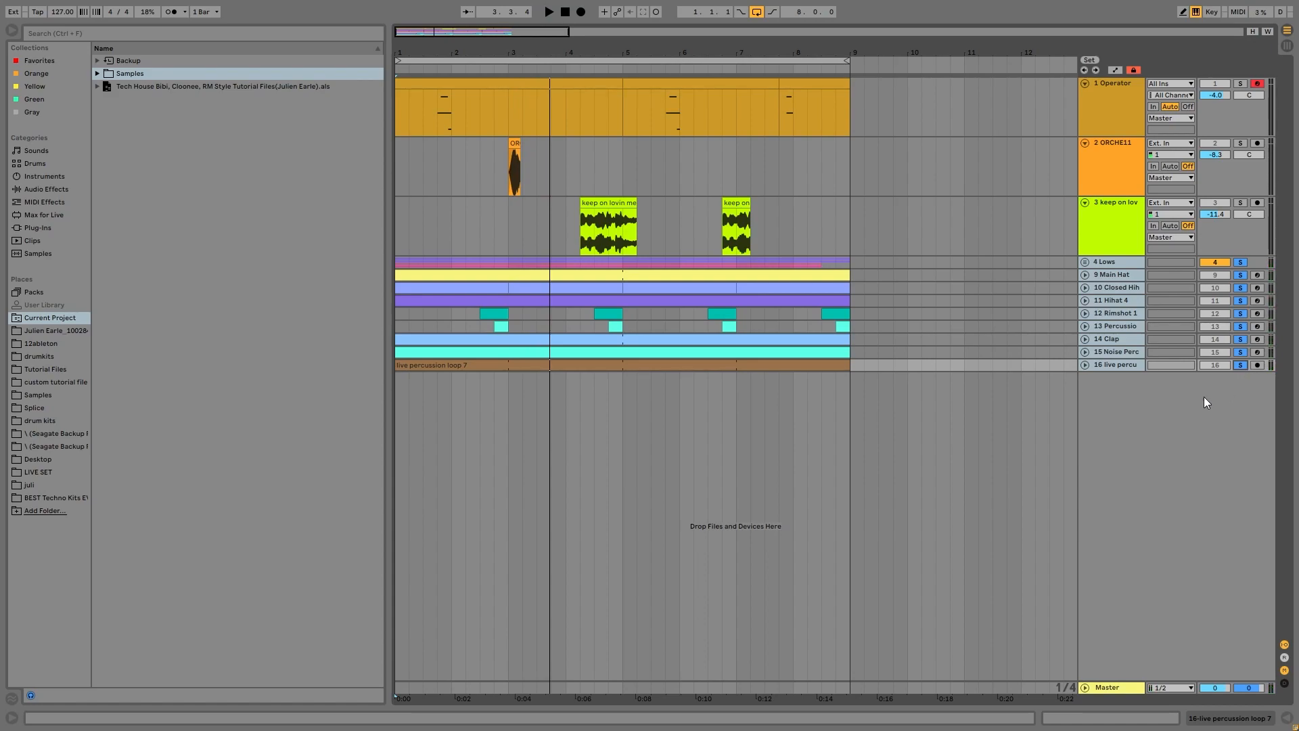
pyautogui.click(1240, 262)
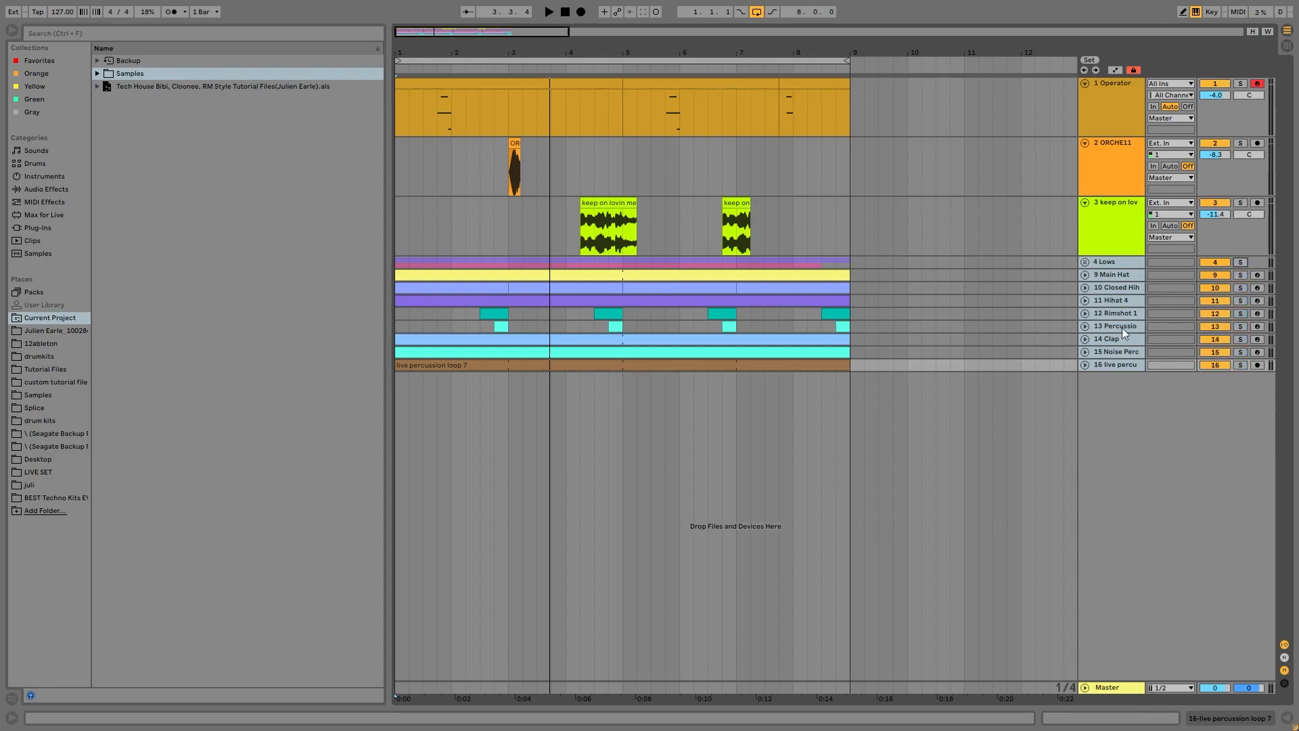
pyautogui.click(1241, 263)
pyautogui.press('space')
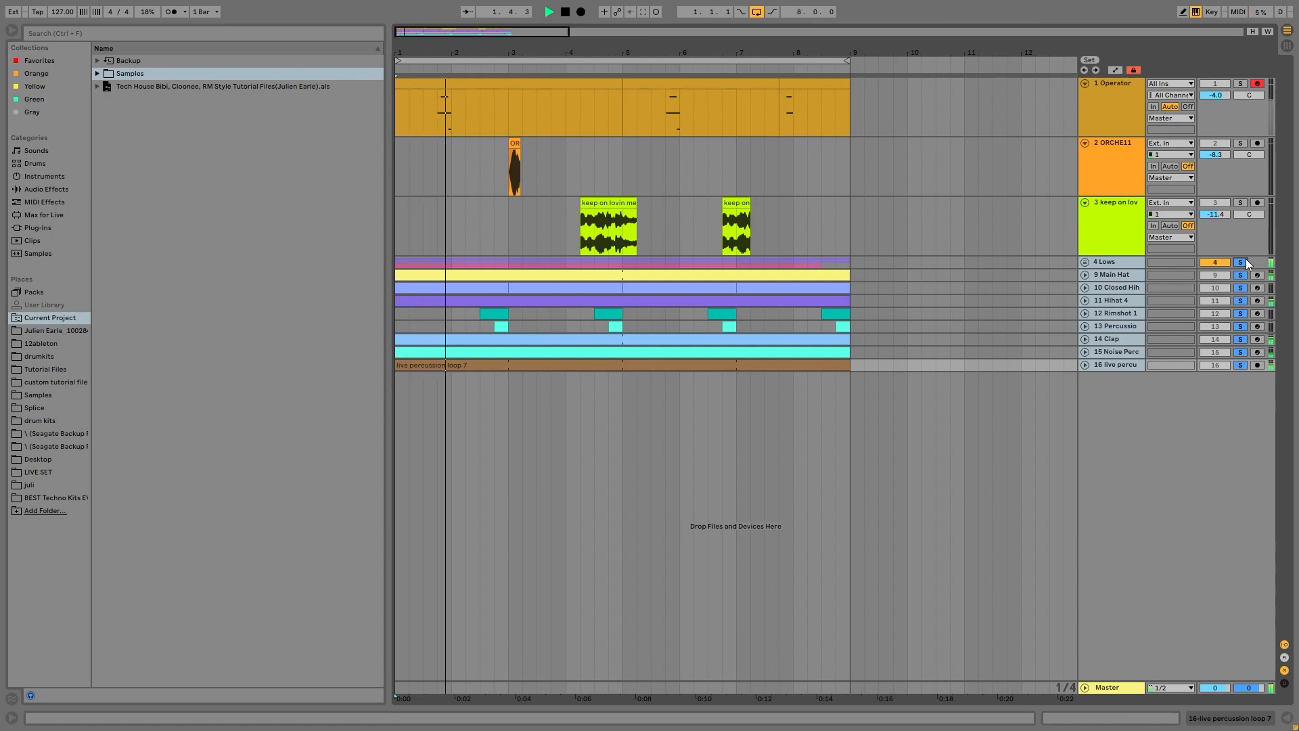
pyautogui.click(1244, 260)
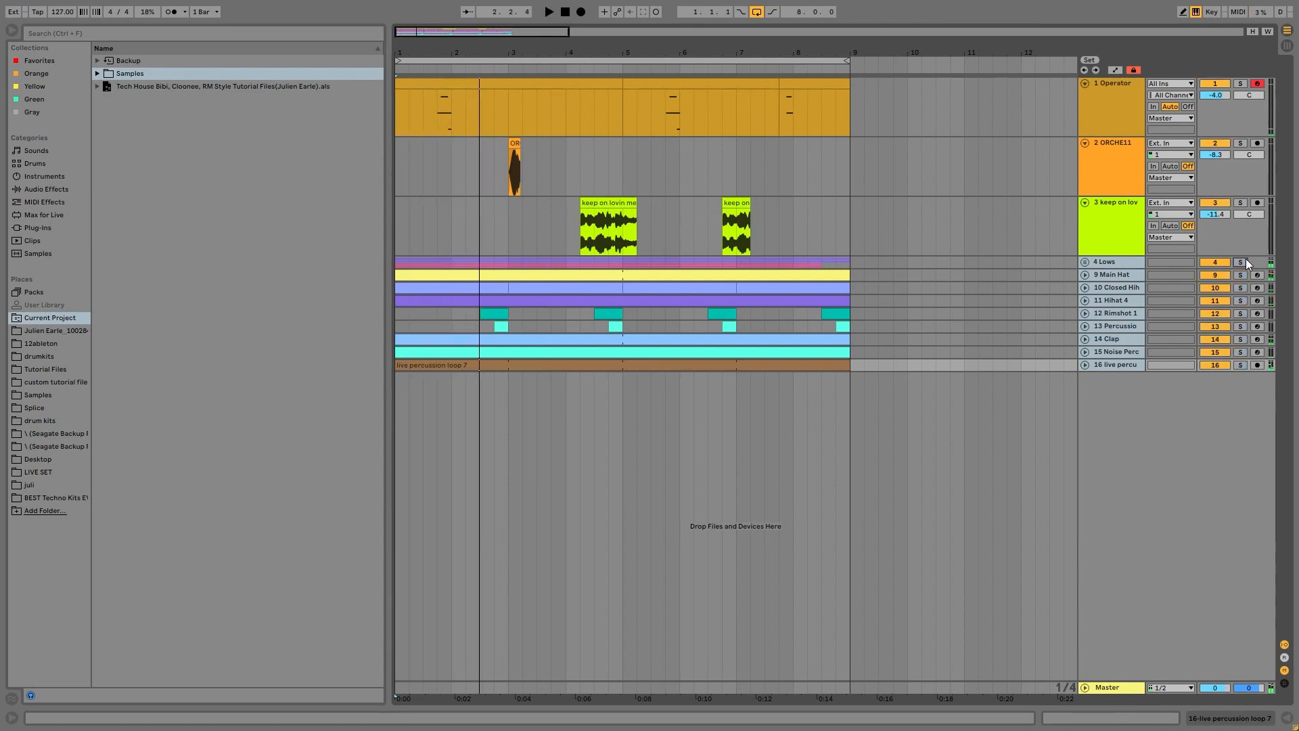
# Solo the Operator, ORCHE11 and keep on lovin tracks as a group again and play them back.
pyautogui.click(1093, 225)
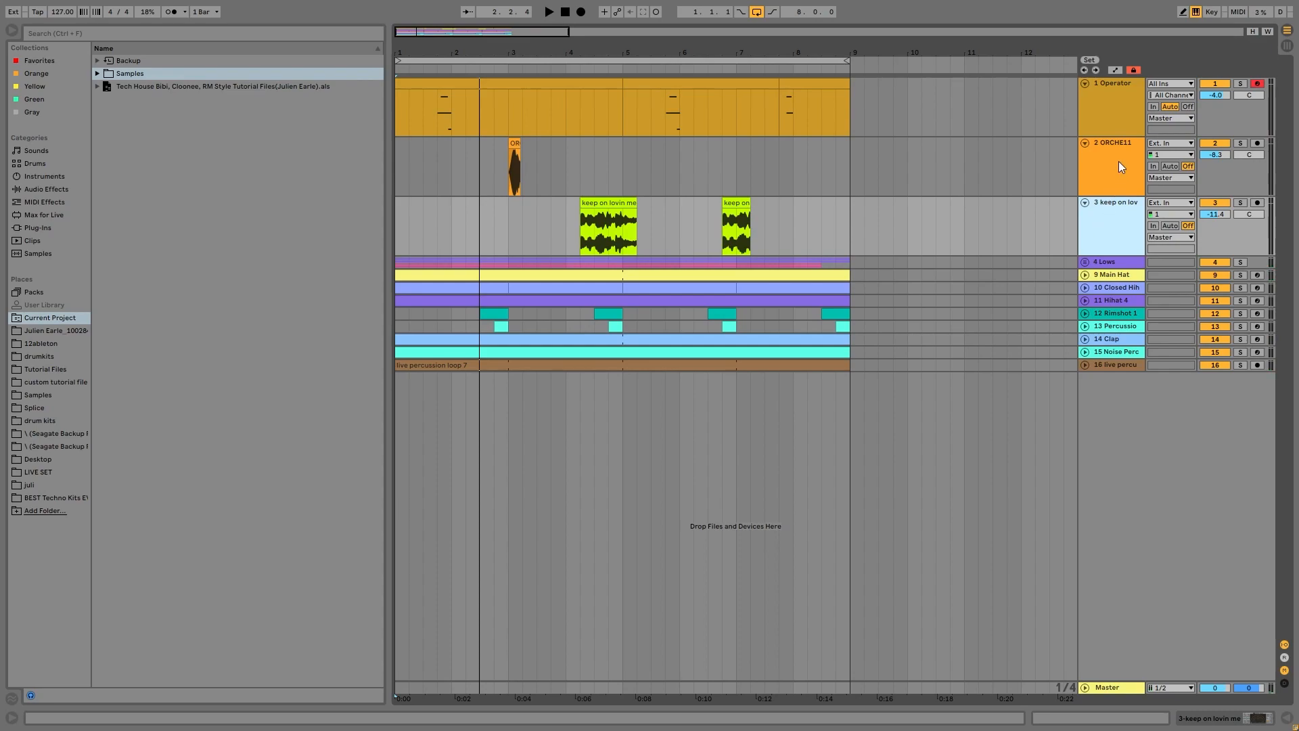
pyautogui.keyDown('shift'); pyautogui.click(1127, 112); pyautogui.keyUp('shift')
pyautogui.click(1240, 83)
pyautogui.press('space')
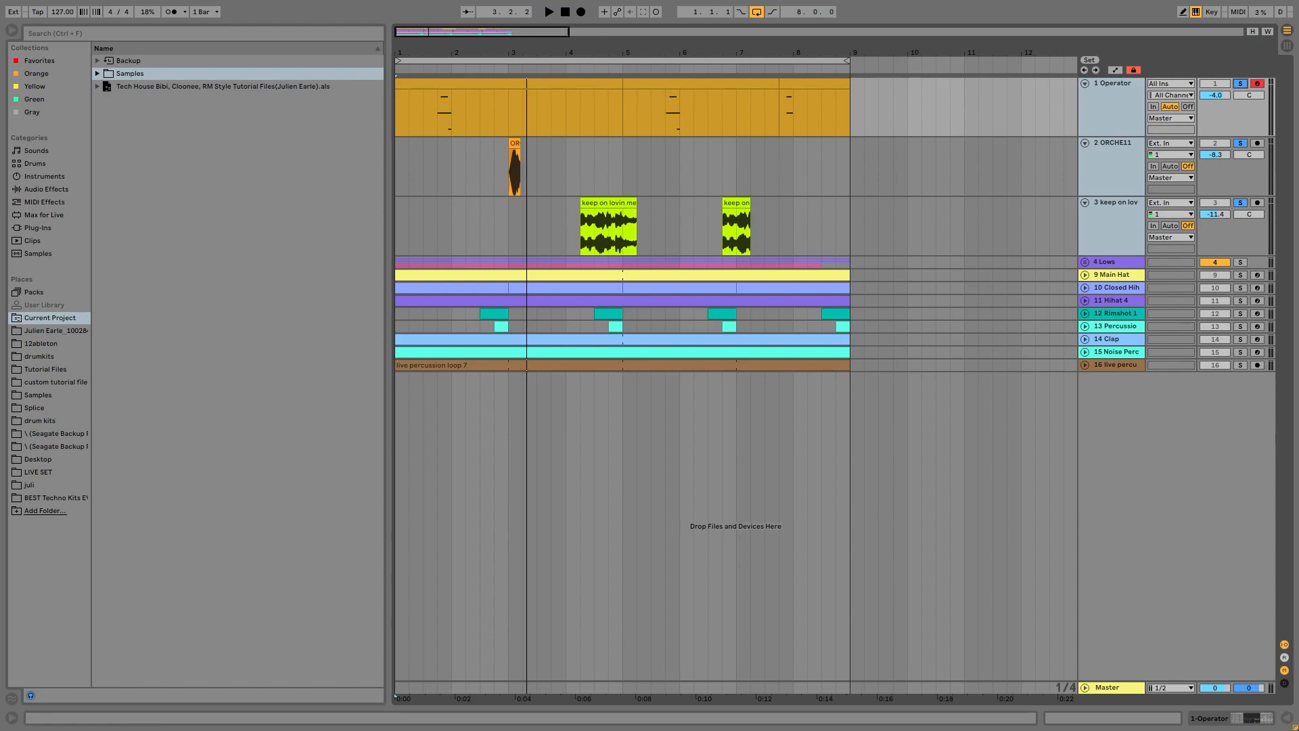
pyautogui.click(1121, 95)
pyautogui.keyDown('shift'); pyautogui.click(1118, 163); pyautogui.keyUp('shift')
# Clear the group solo and play only the Operator track from position 1.4.1.
pyautogui.click(1123, 94)
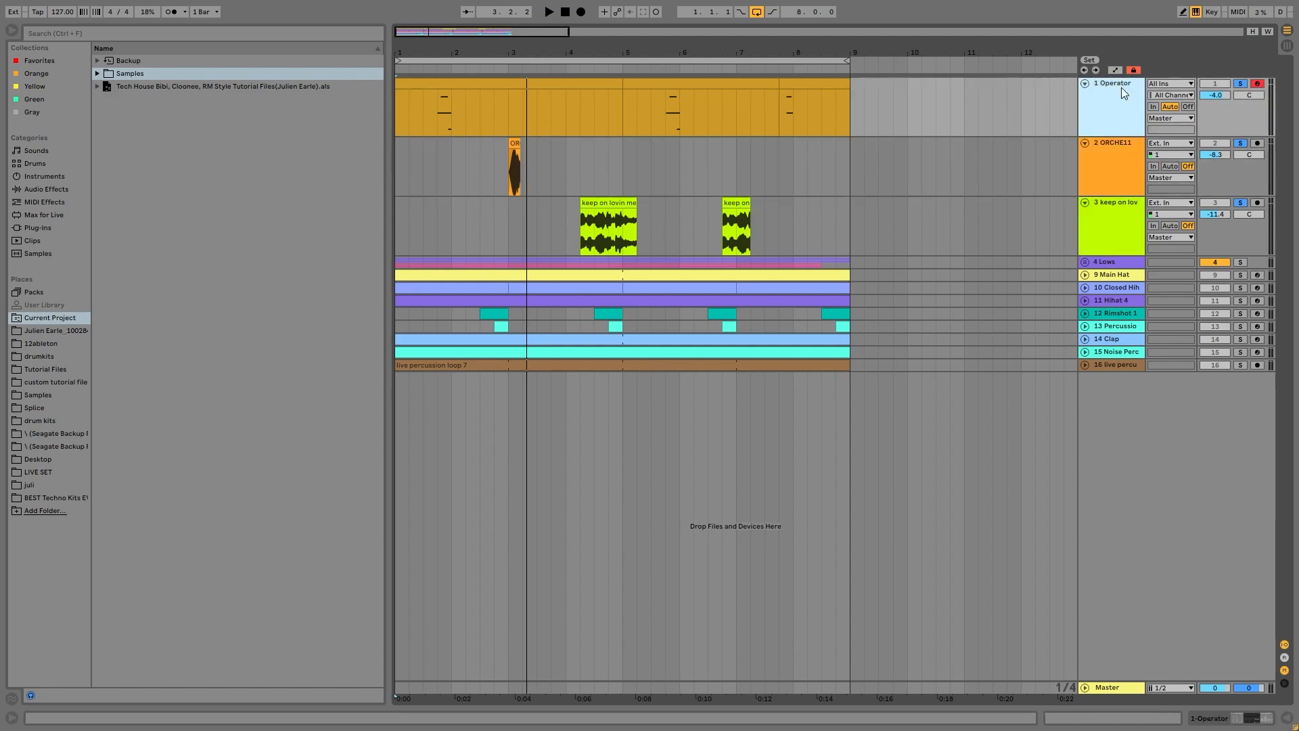
pyautogui.click(1240, 84)
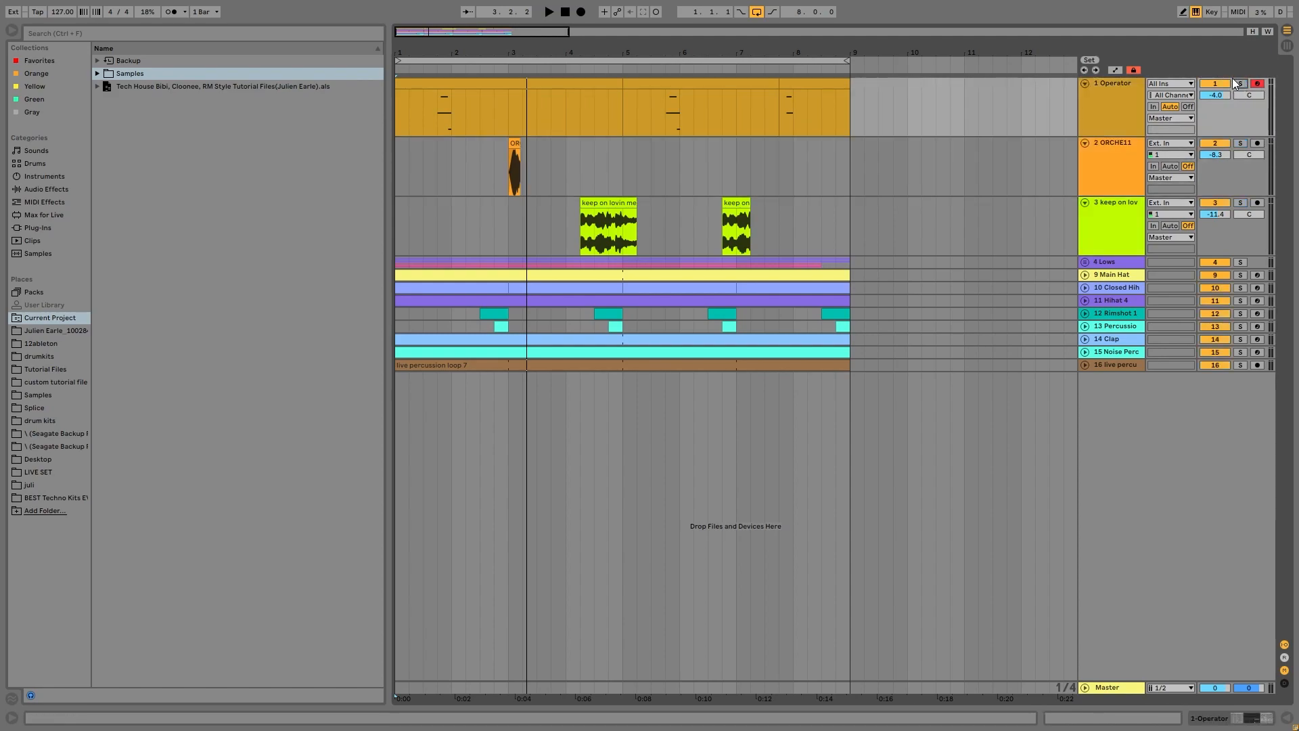
pyautogui.click(433, 107)
pyautogui.press('space')
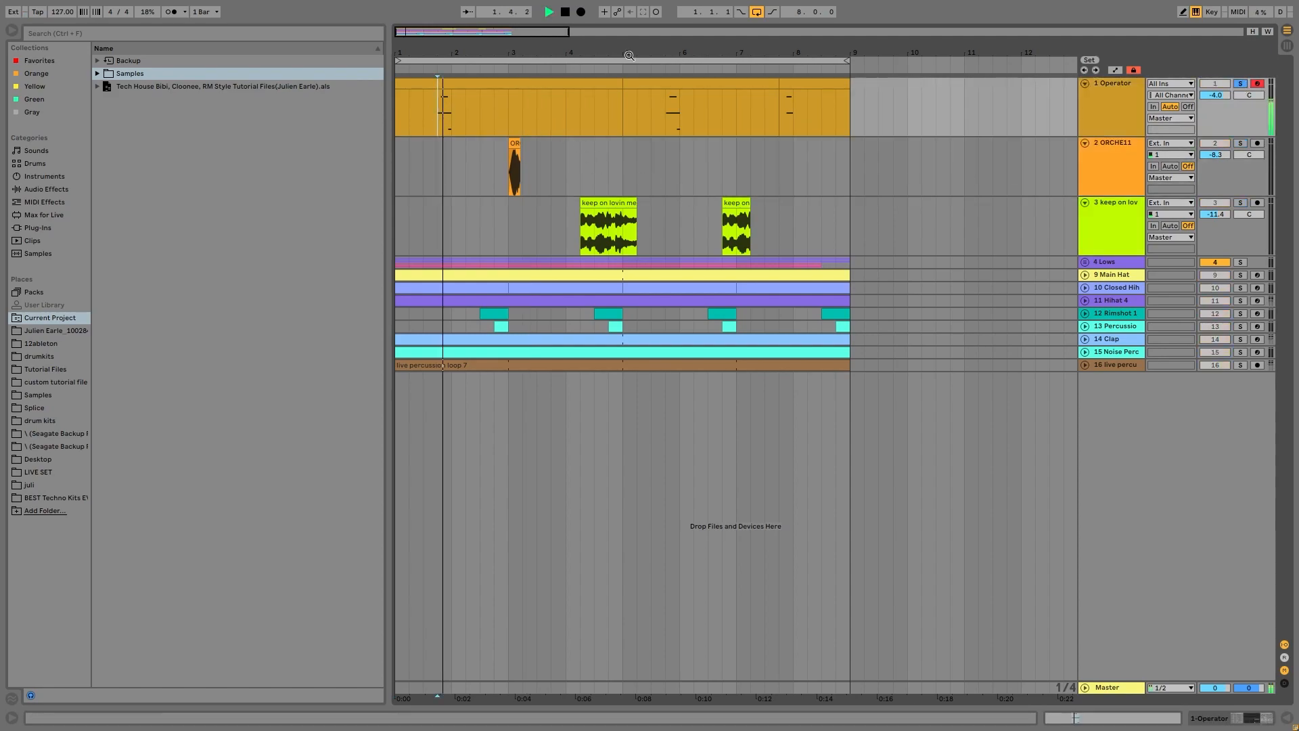
pyautogui.press('space')
# Examine the Operator track's synth settings: oscillator A, the global voice settings and the pitch envelope.
pyautogui.doubleClick(1099, 115)
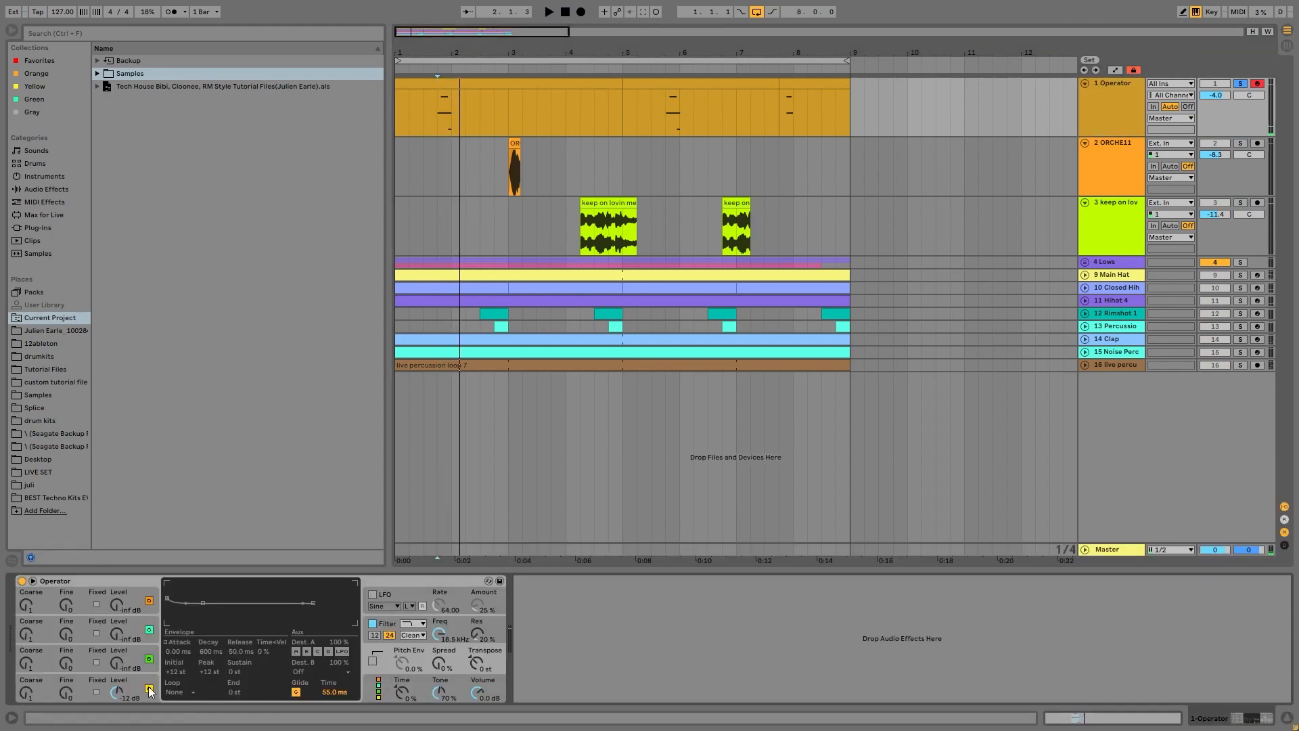
pyautogui.click(92, 692)
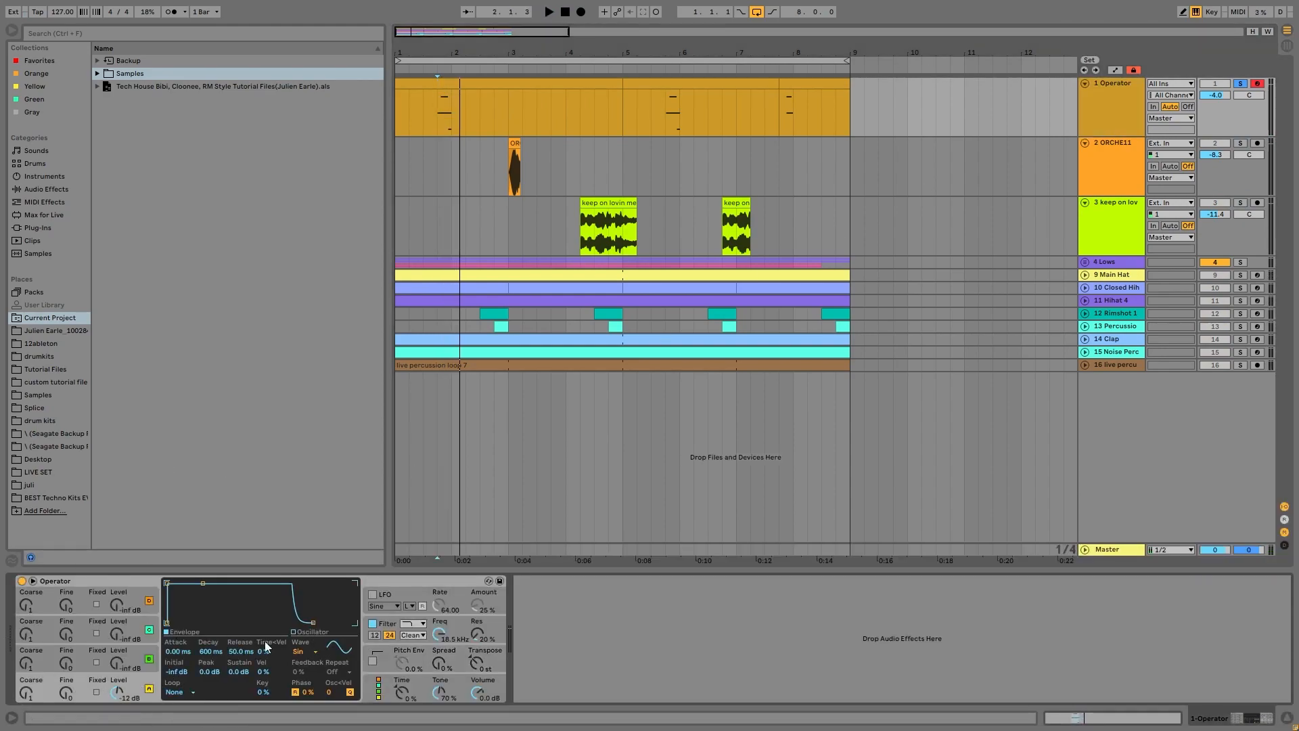
pyautogui.click(380, 690)
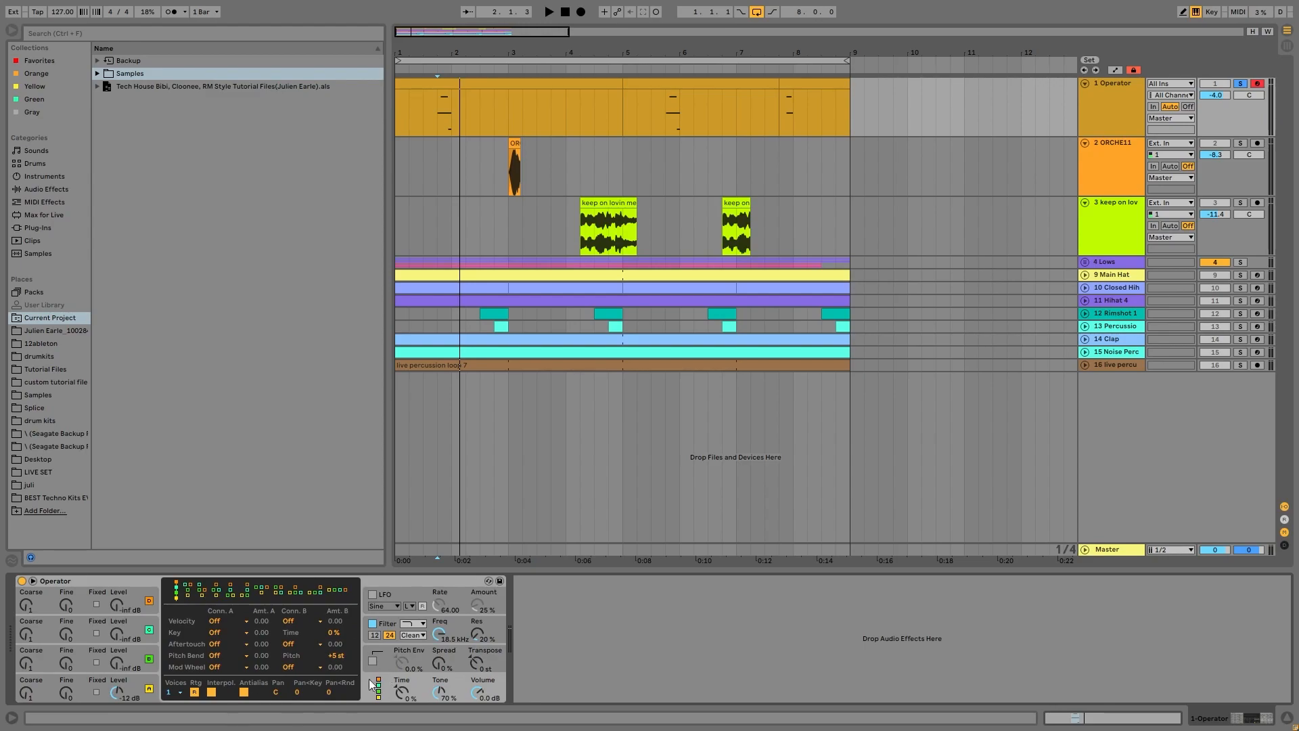
pyautogui.click(370, 650)
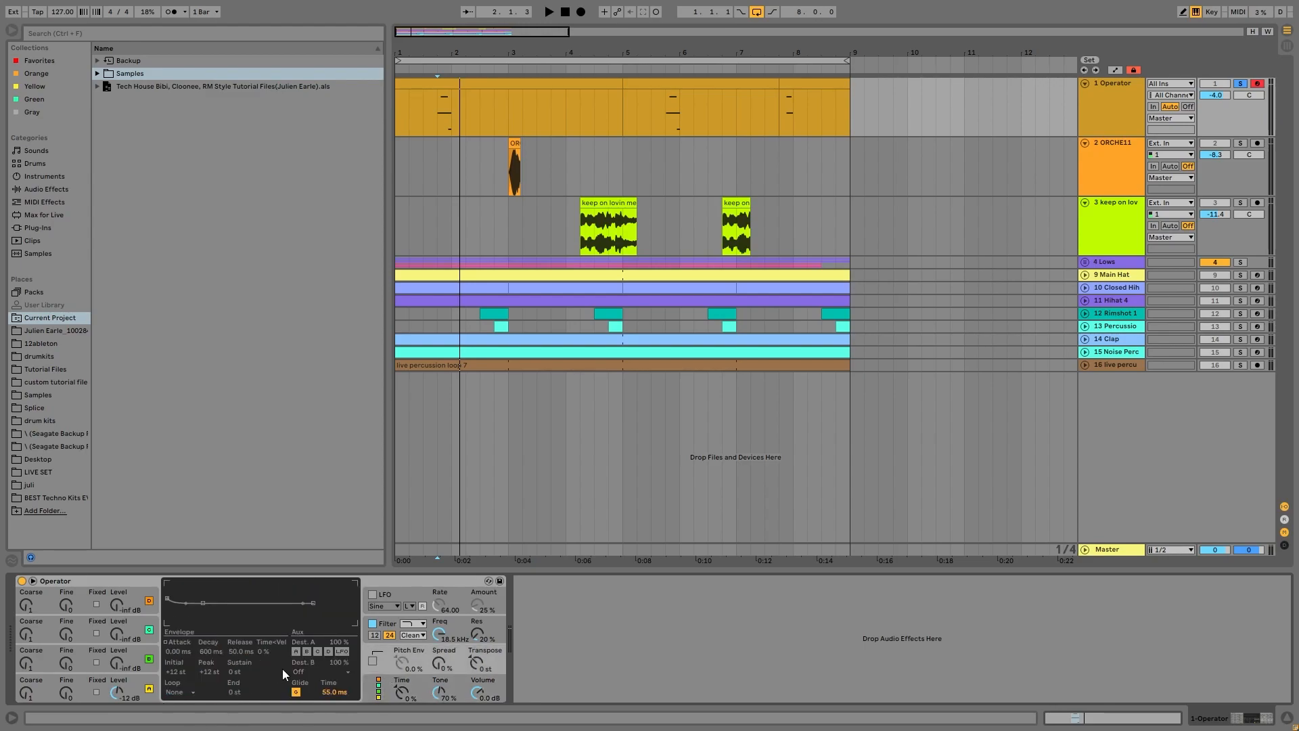
# Open the Operator track's first MIDI clip with all its notes in view and play it back.
pyautogui.doubleClick(473, 82)
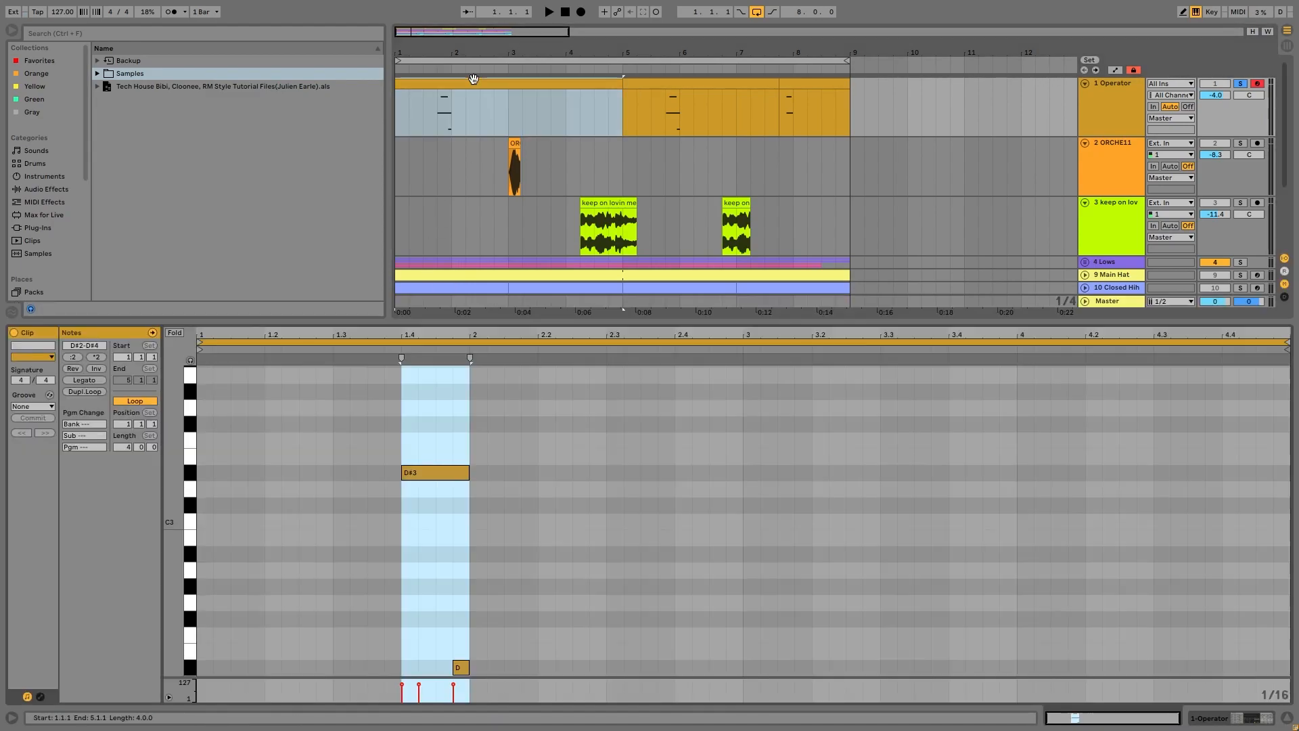
pyautogui.moveTo(174, 552); pyautogui.dragTo(128, 552)
pyautogui.press('space')
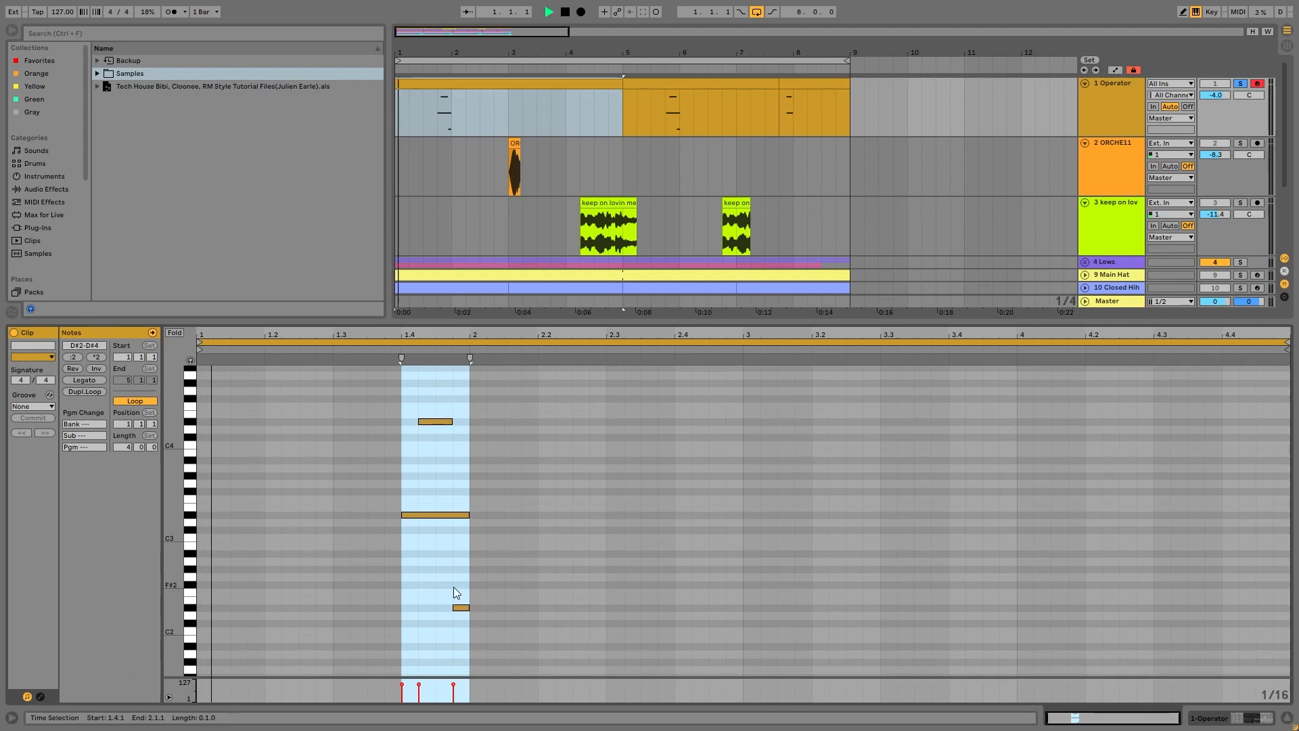
pyautogui.press('space')
pyautogui.press('space')
pyautogui.press('space')
# Play the Operator track's remaining note groups, starting from position 5.4.1 and from the start of its last clip.
pyautogui.click(659, 109)
pyautogui.press('space')
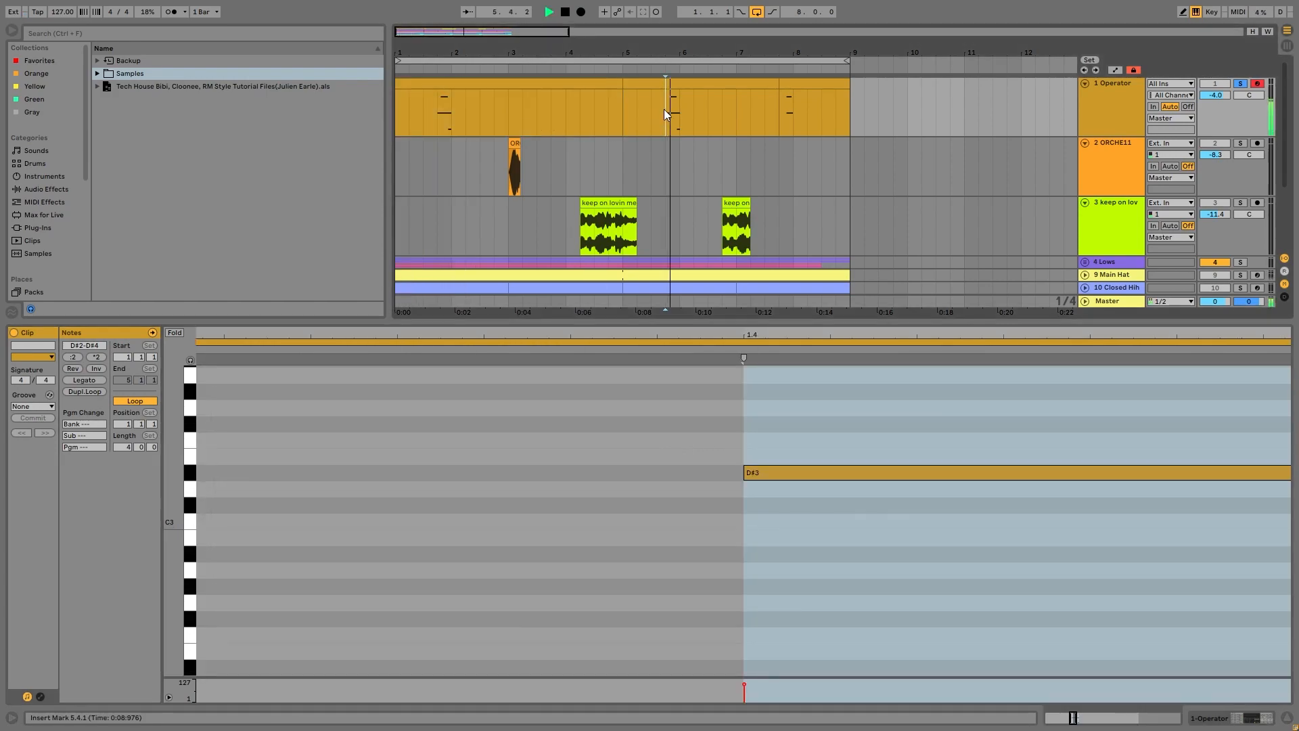
pyautogui.click(781, 118)
pyautogui.press('space')
pyautogui.press('space')
pyautogui.press('space')
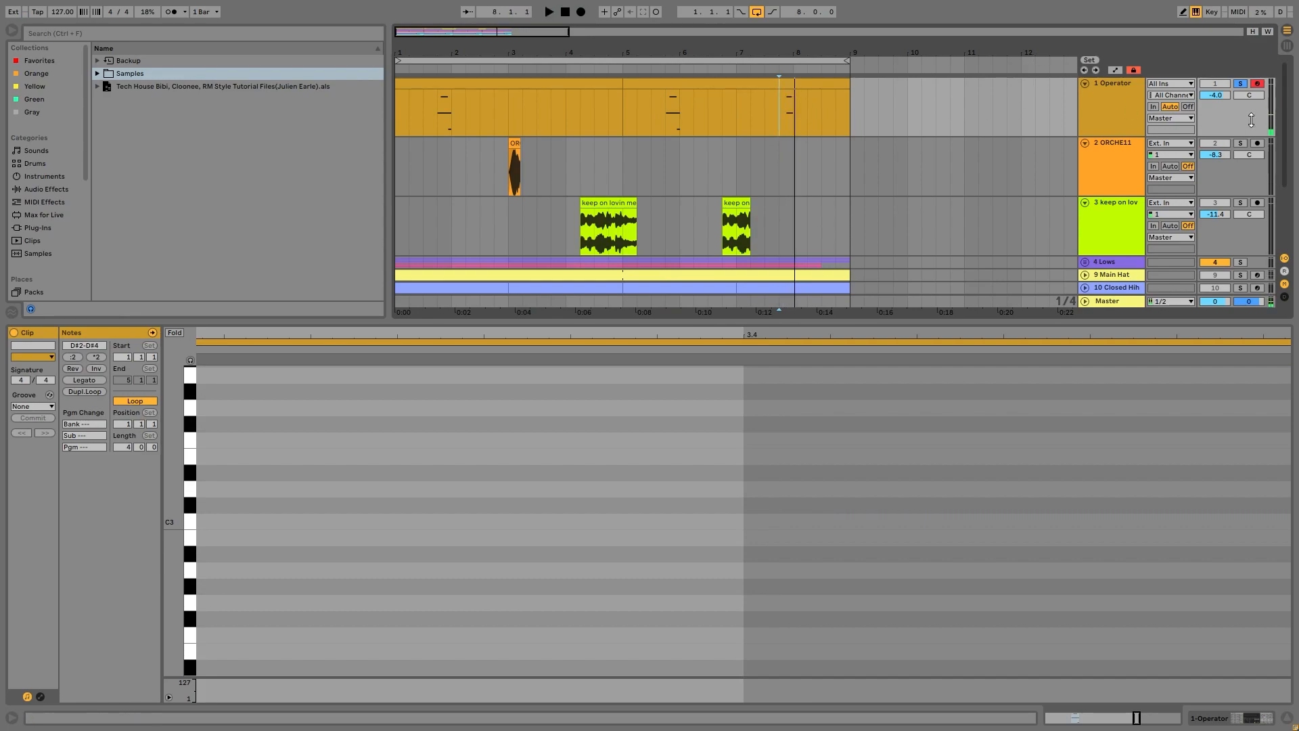
# Replay the Operator part from position 1.2.1, take it out of solo and play it with the full mix.
pyautogui.click(415, 98)
pyautogui.press('space')
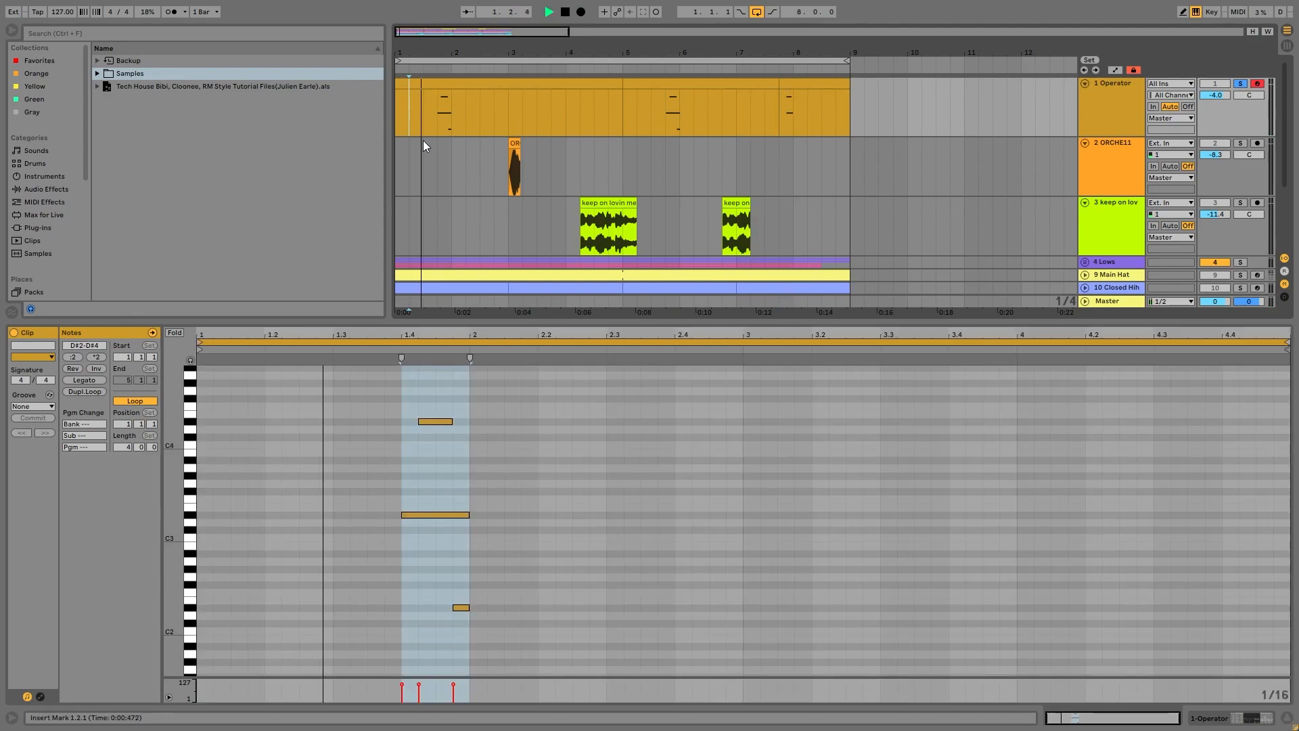
pyautogui.press('space')
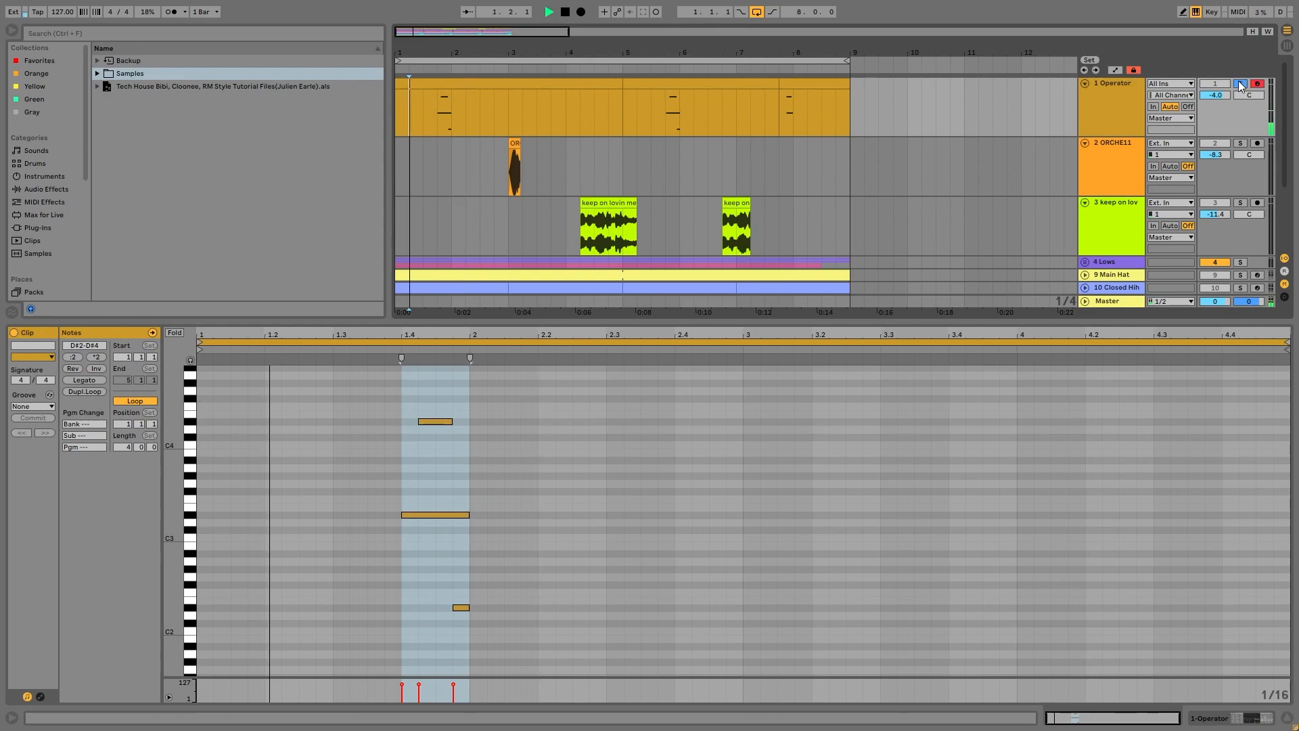
pyautogui.click(1110, 104)
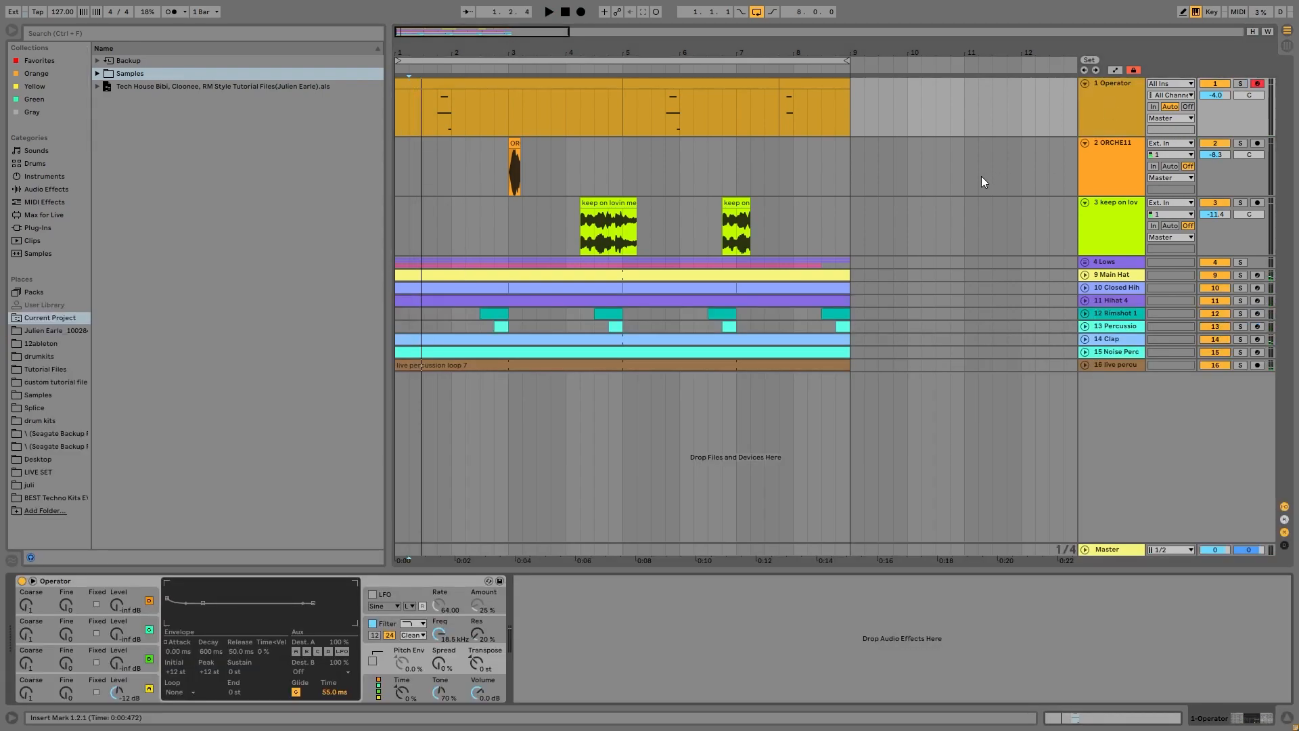
pyautogui.press('space')
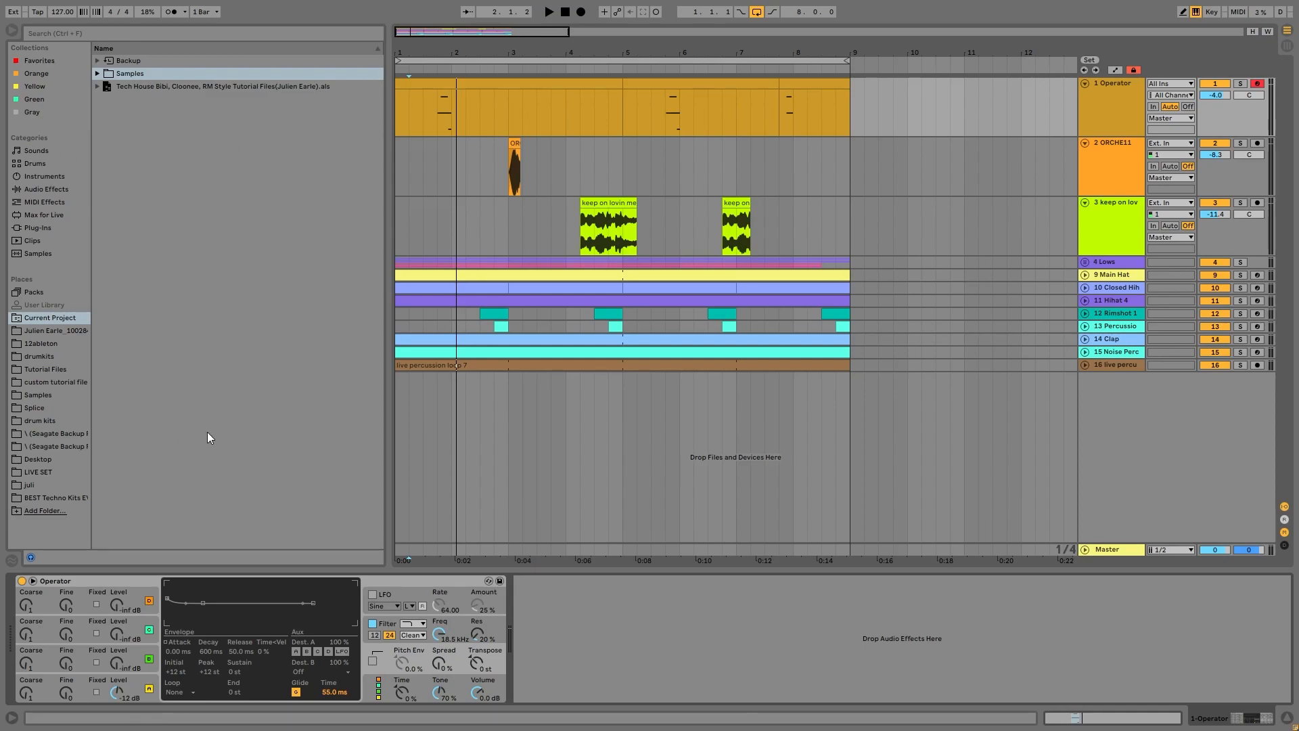
# Play the mix around the ORCHE11 hit at bar 3 and show that track's effects.
pyautogui.click(509, 108)
pyautogui.press('space')
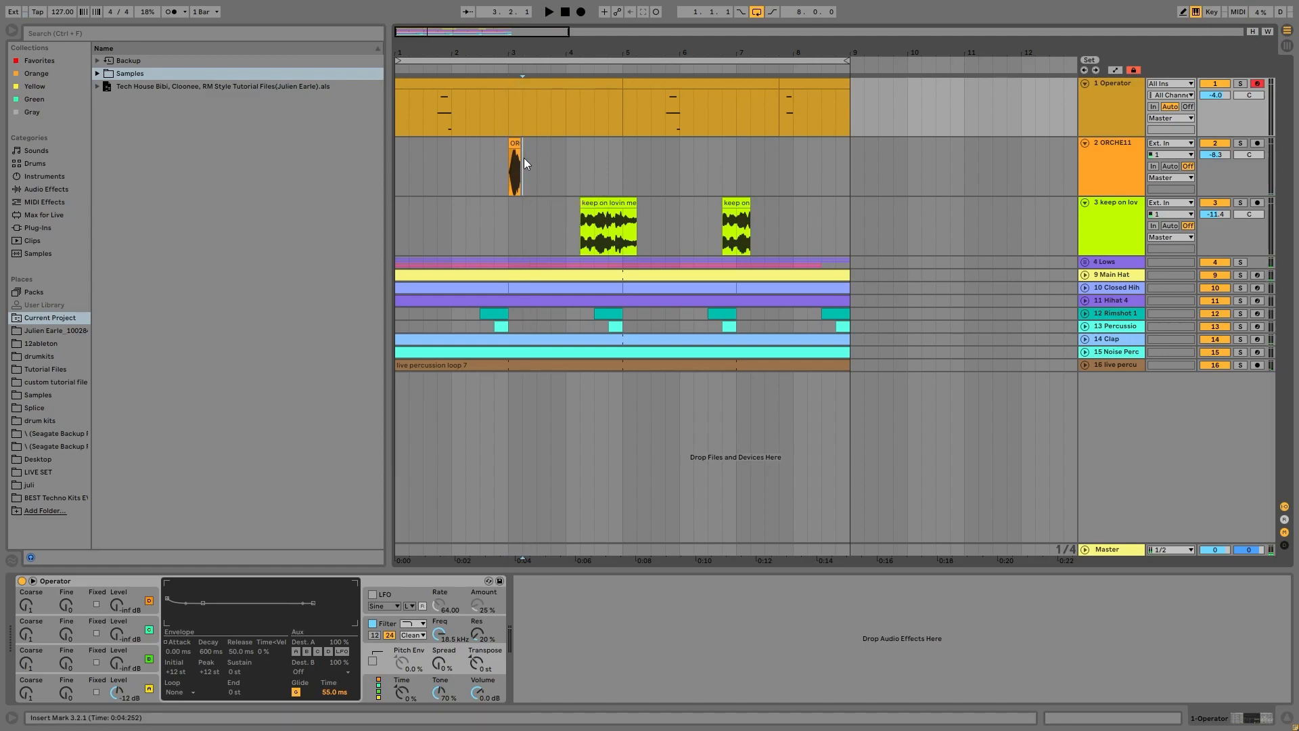
pyautogui.click(524, 156)
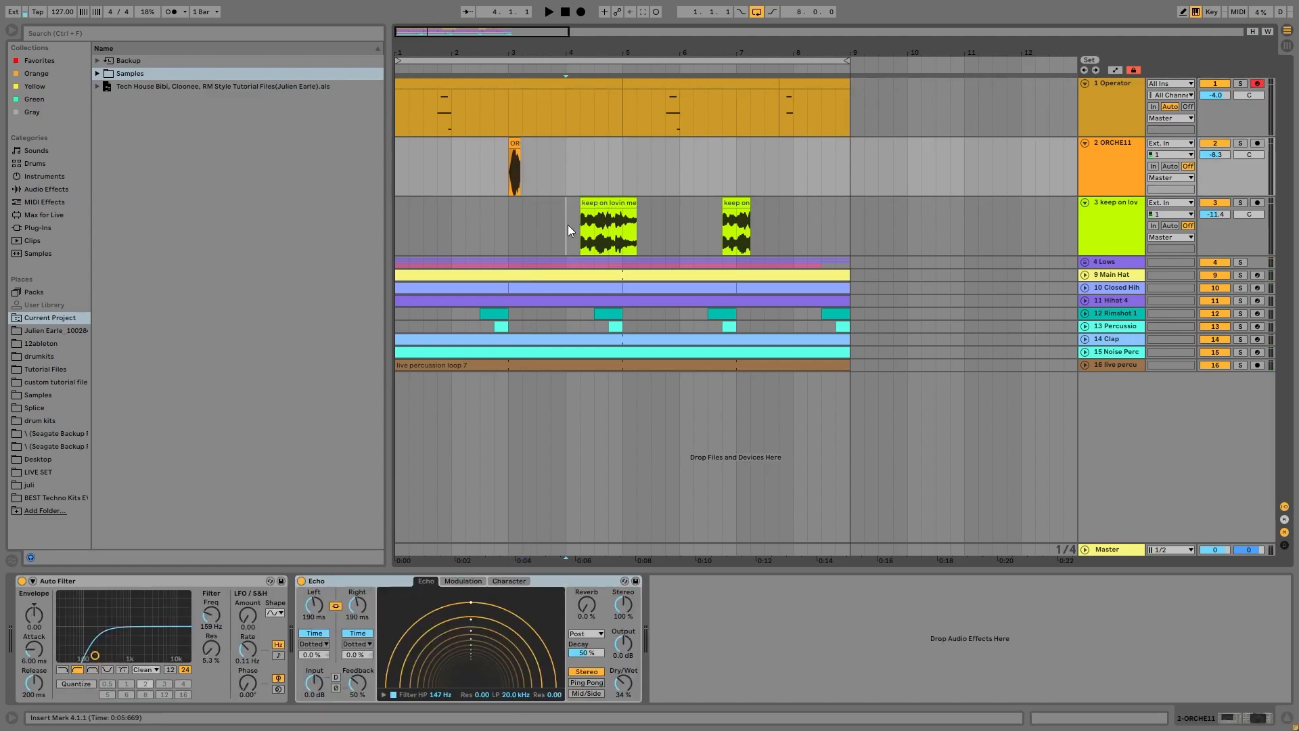
# Play the keep on lovin vocal from position 4.1.1 and solo its track.
pyautogui.click(566, 230)
pyautogui.press('space')
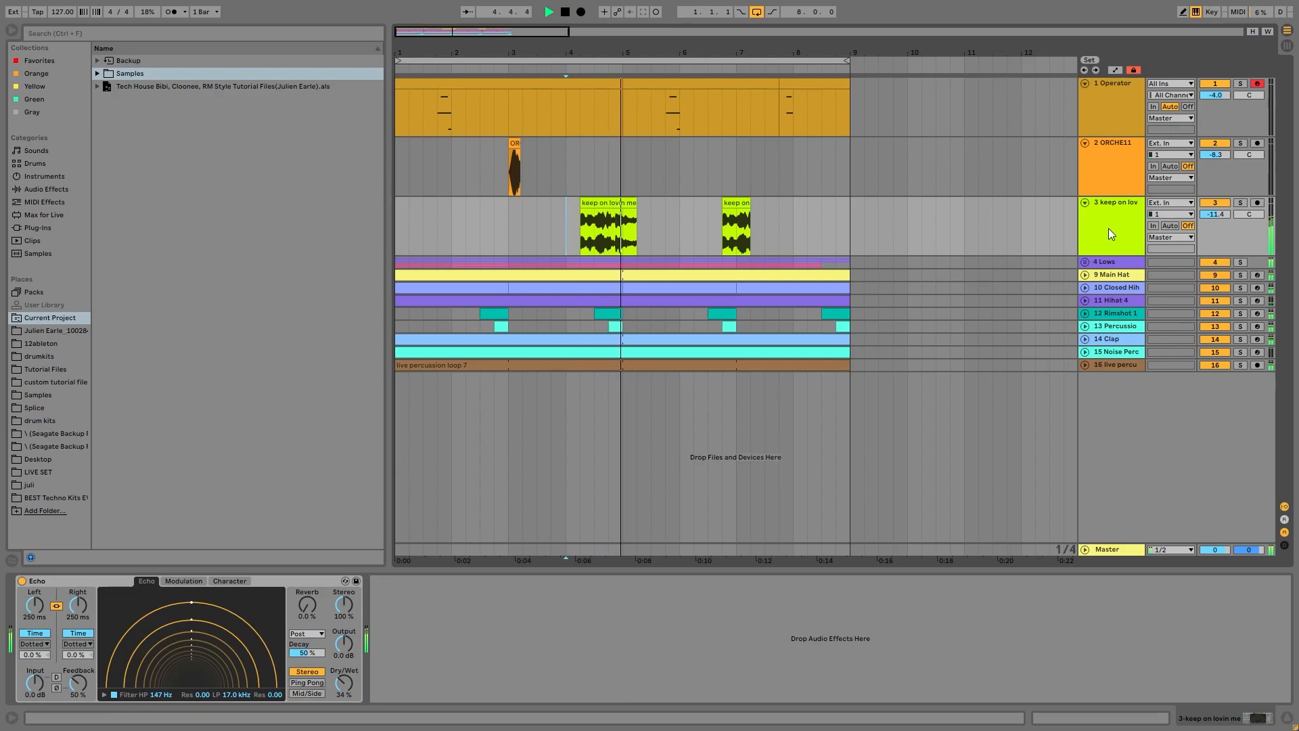
pyautogui.click(1240, 203)
# Unfold the Lows group, solo its Bass track and show that track's devices.
pyautogui.click(1085, 262)
pyautogui.scroll(-3, 708, 193)
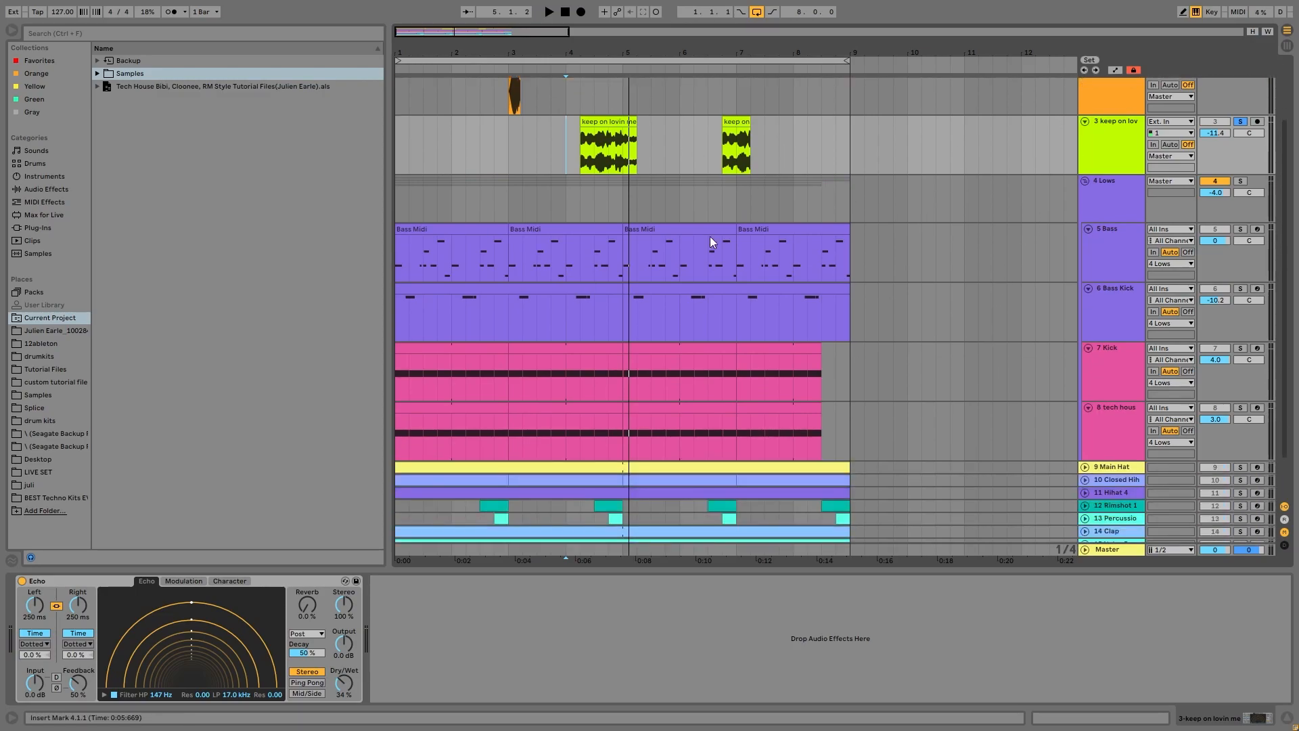
pyautogui.click(1243, 229)
pyautogui.click(1118, 246)
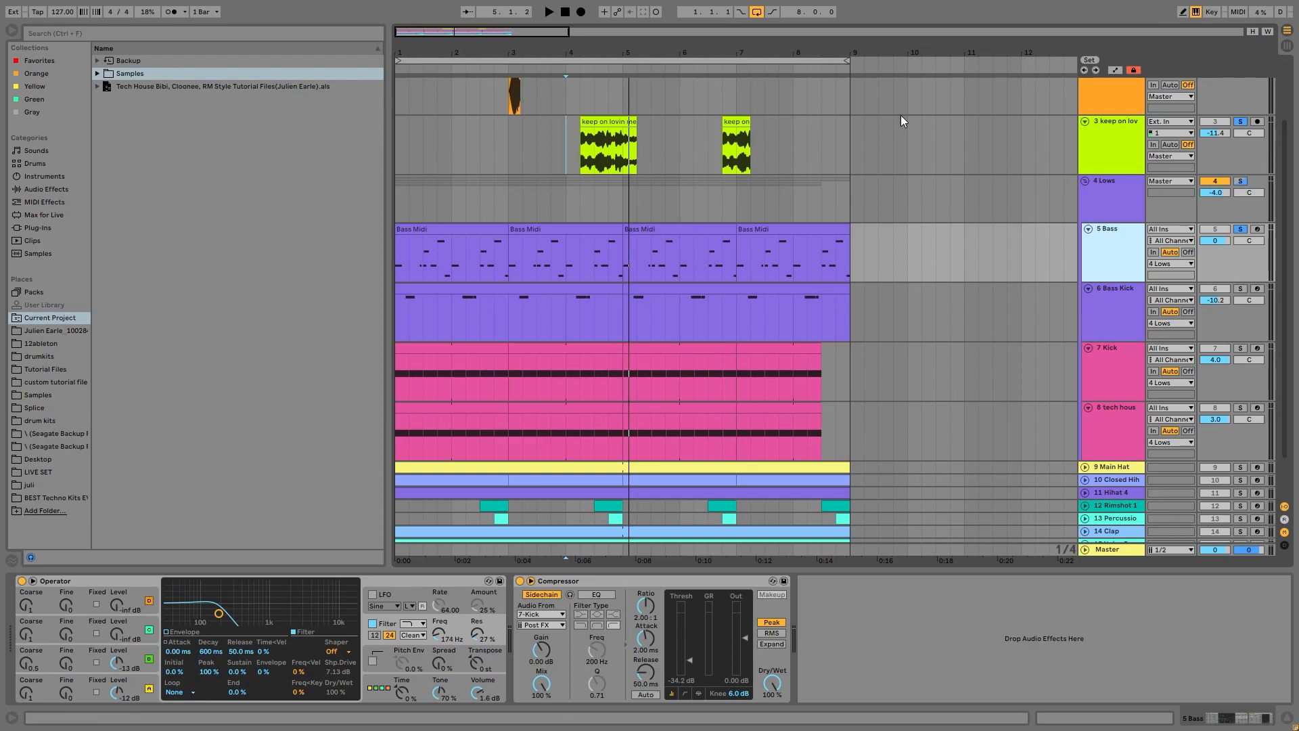
# Try the Bass track's Operator with its filter off and Transpose raised, and restore both settings after playback.
pyautogui.click(372, 623)
pyautogui.click(487, 670)
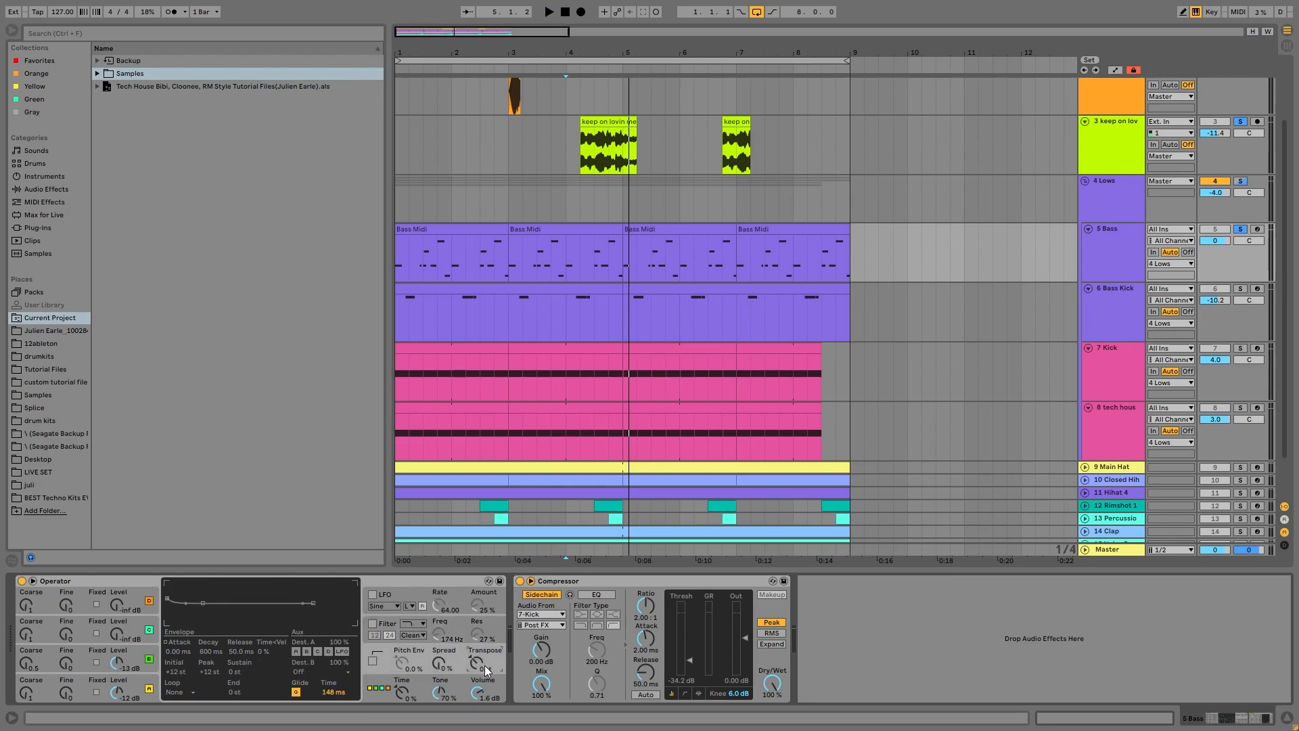
pyautogui.press('space')
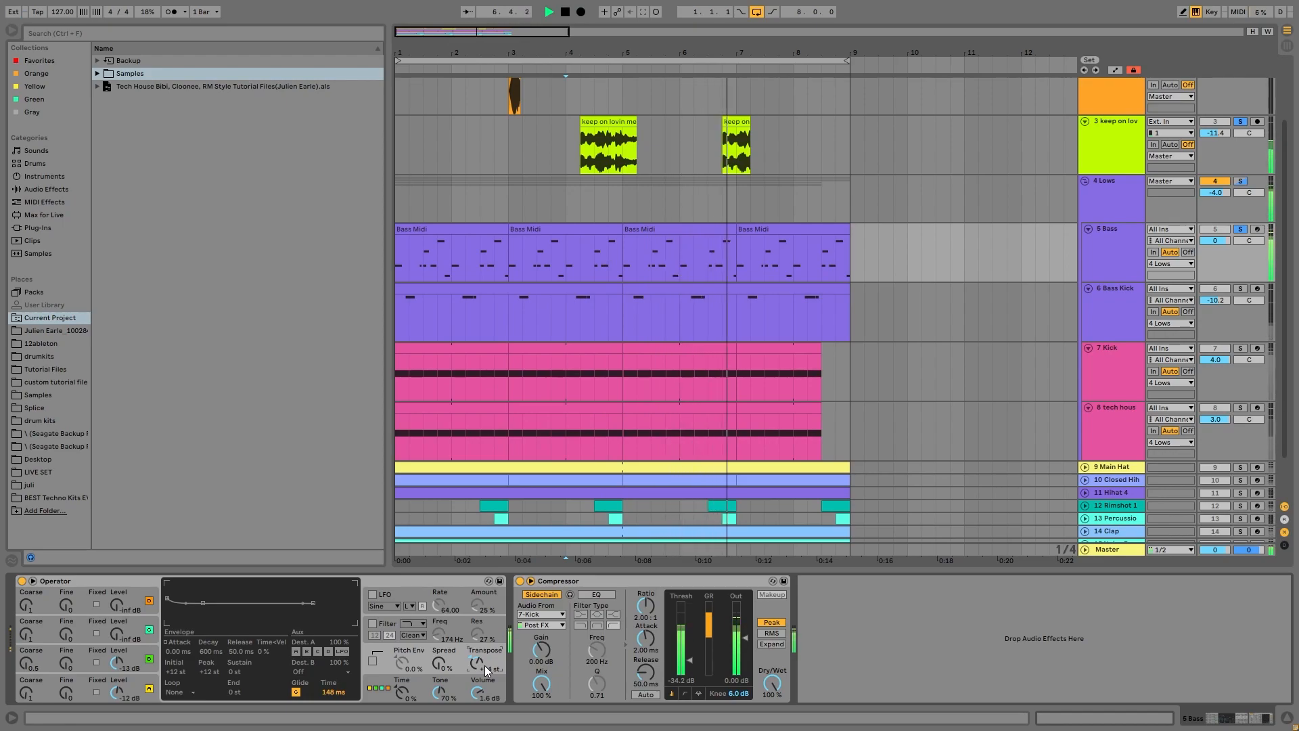
pyautogui.press('space')
pyautogui.doubleClick(485, 670)
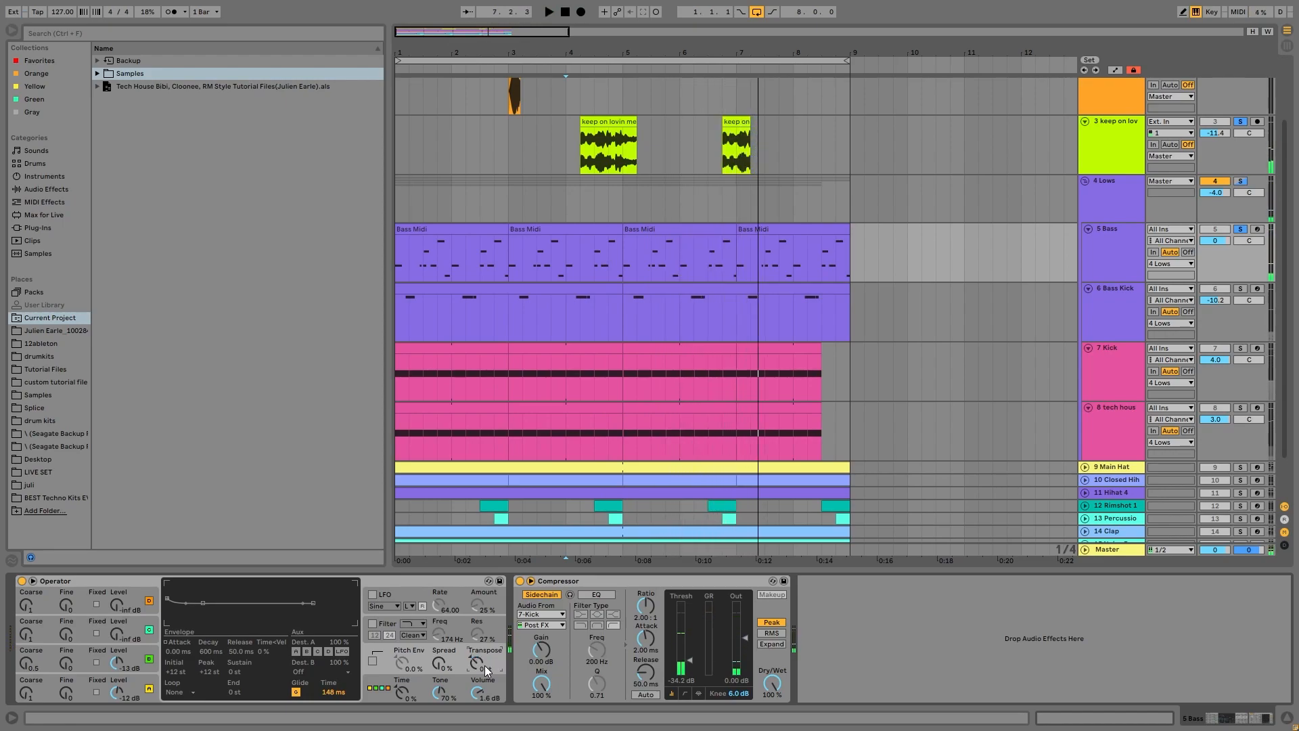
pyautogui.click(373, 624)
# Replay the bass with the keep on lovin vocal, clear the track solos and stop playback.
pyautogui.press('space')
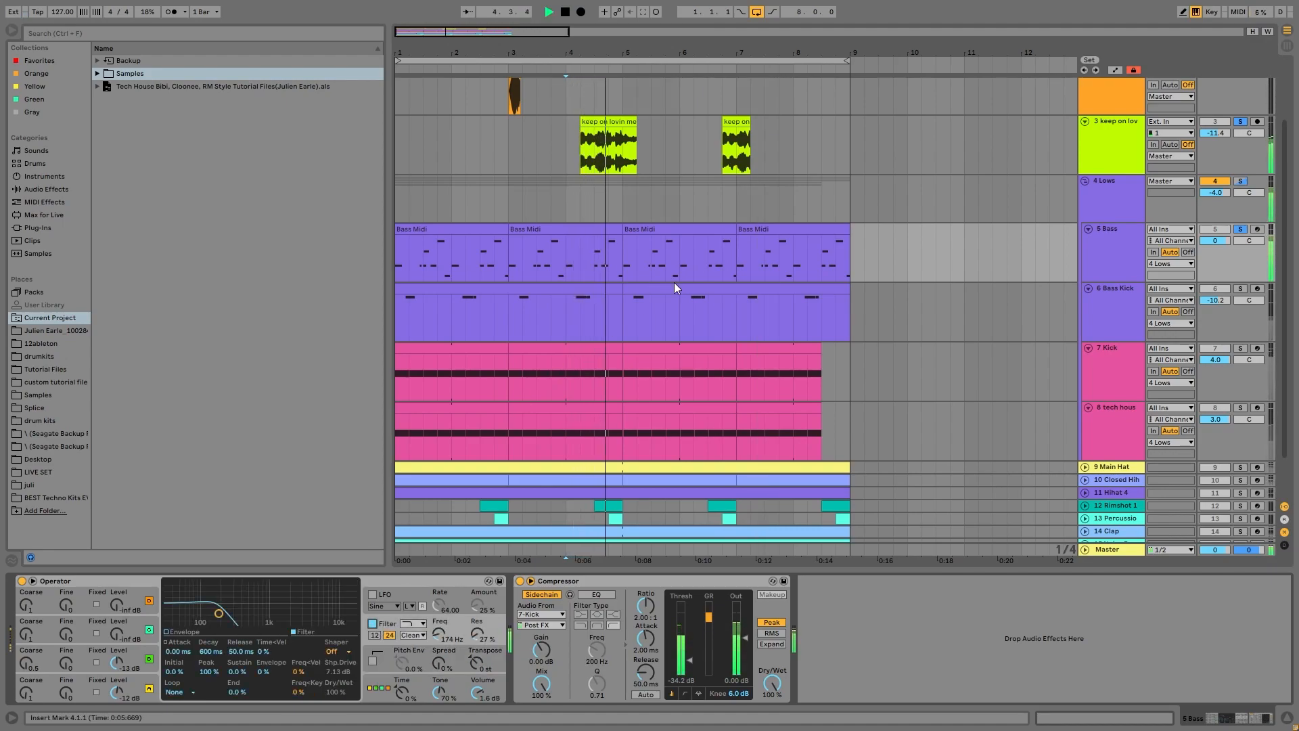
pyautogui.click(1241, 122)
pyautogui.press('space')
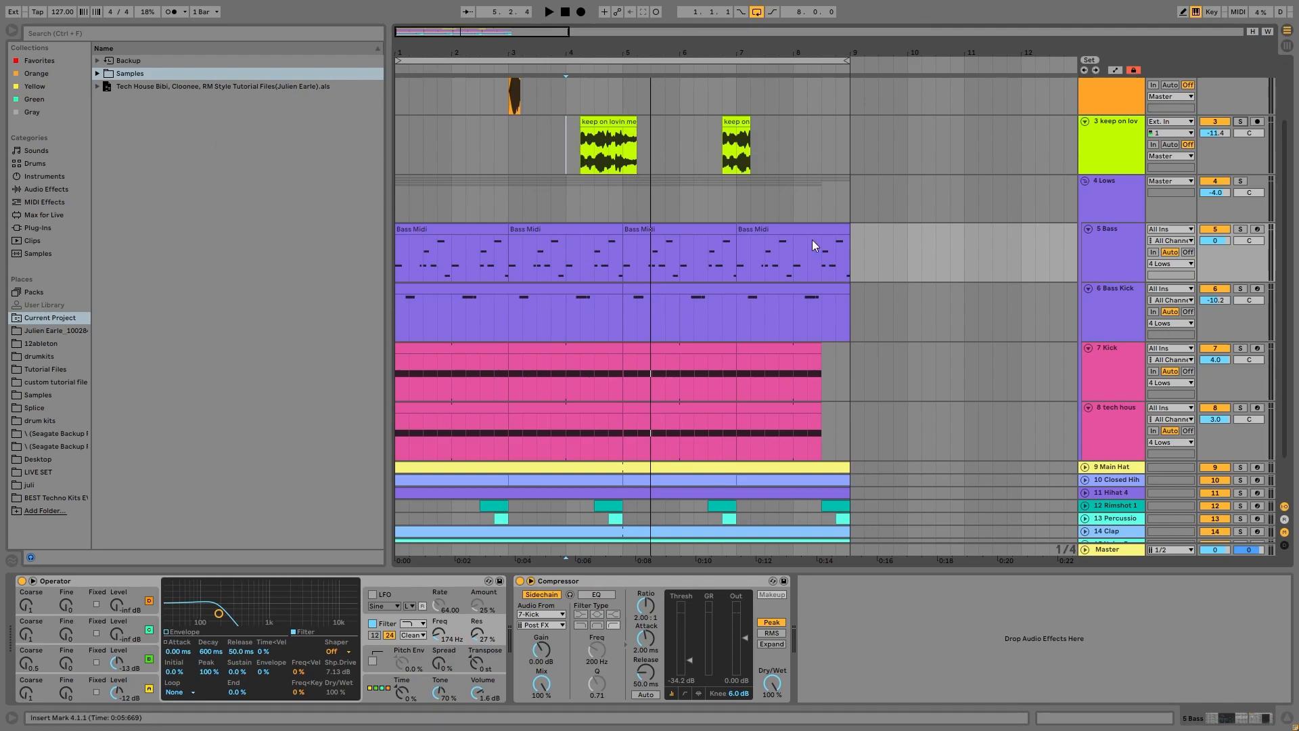
# Show the Echo effect on the keep on lovin vocal track.
pyautogui.scroll(1, 1008, 189)
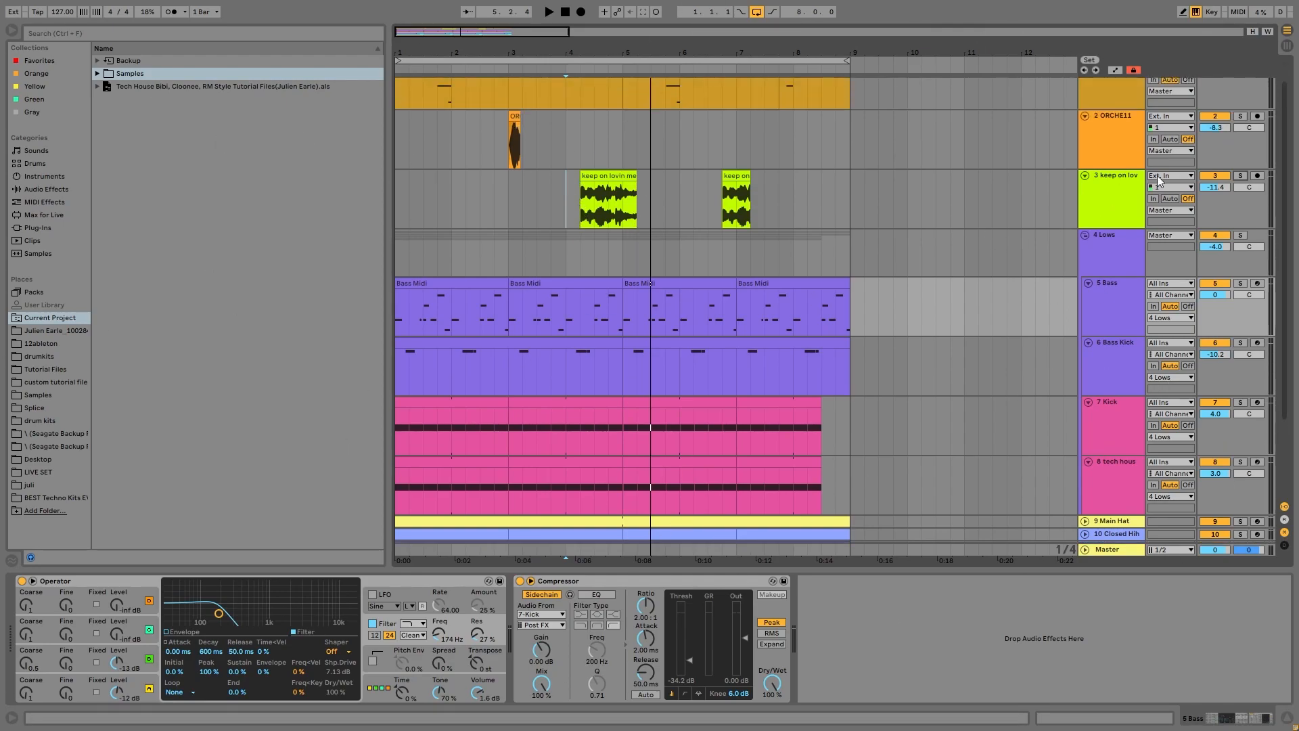
pyautogui.click(1103, 184)
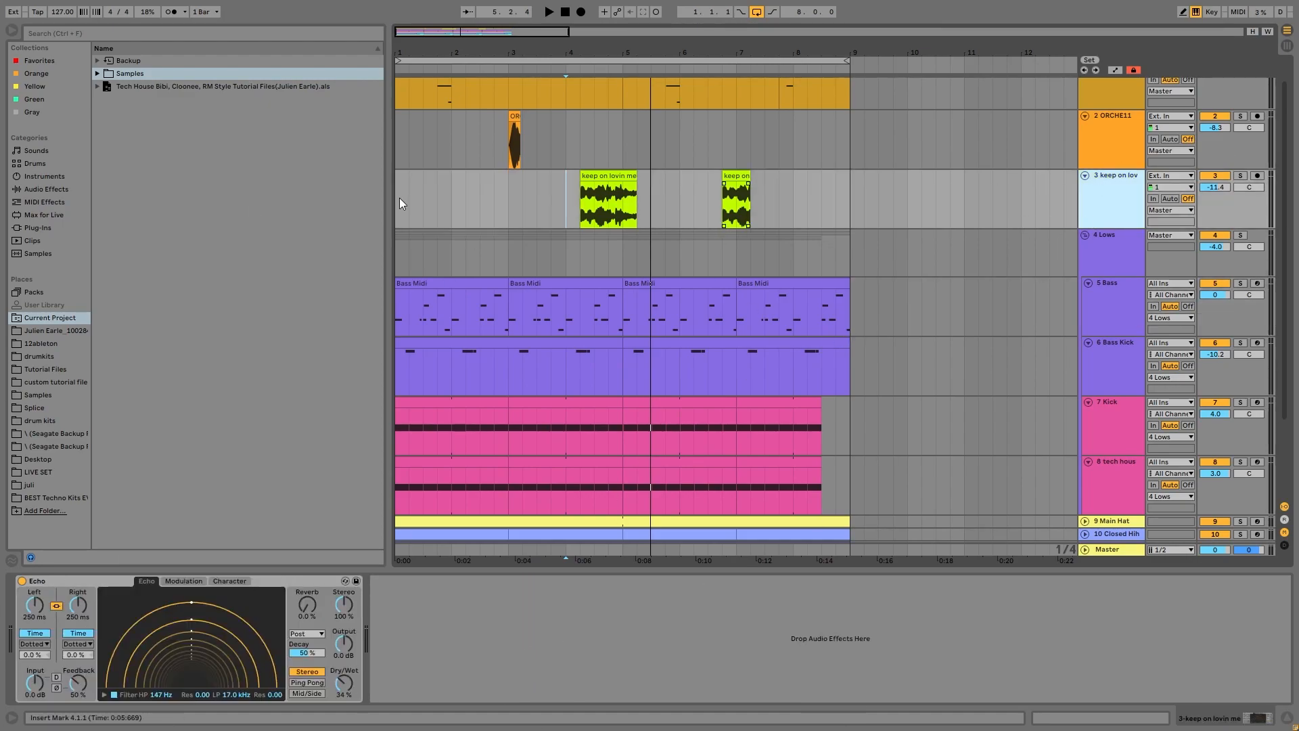
pyautogui.doubleClick(1114, 197)
pyautogui.scroll(1, 1082, 361)
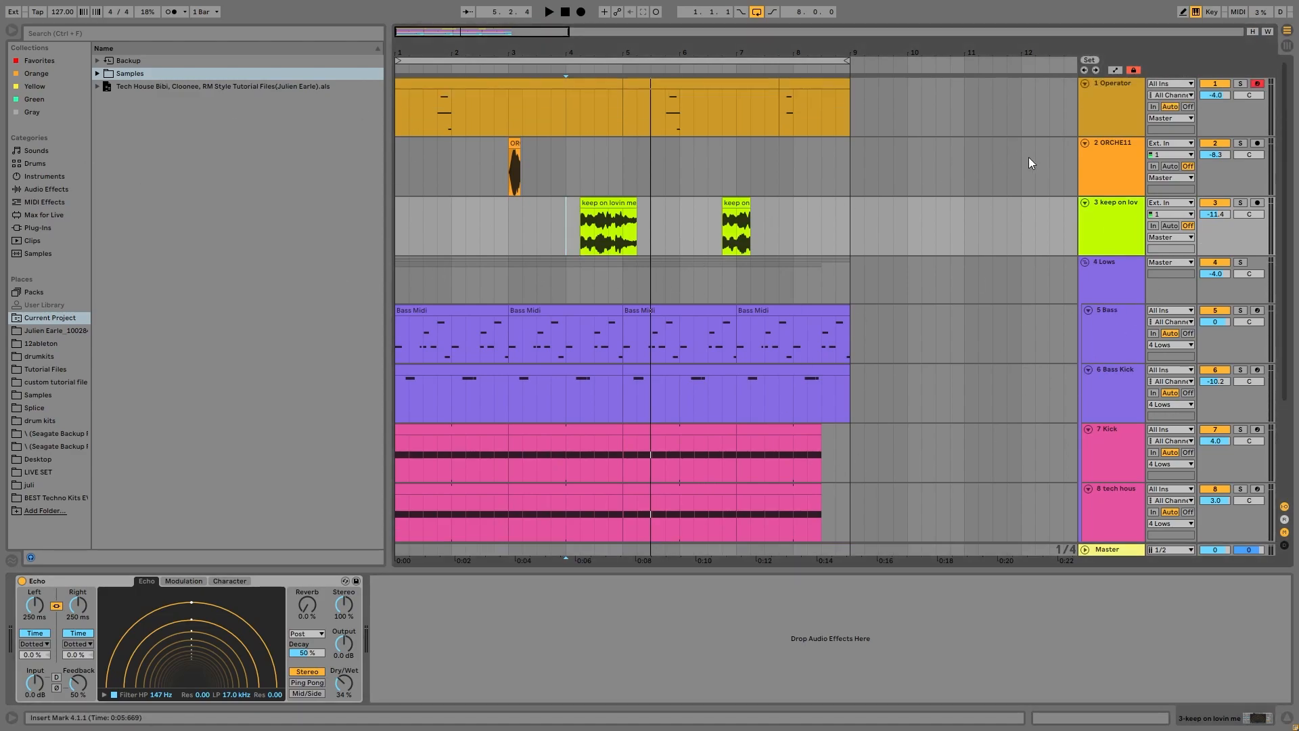
# Select all tracks and collapse them, including the Lows group's tracks.
pyautogui.click(1131, 287)
pyautogui.hotkey('ctrl', 'a')
pyautogui.press('u')
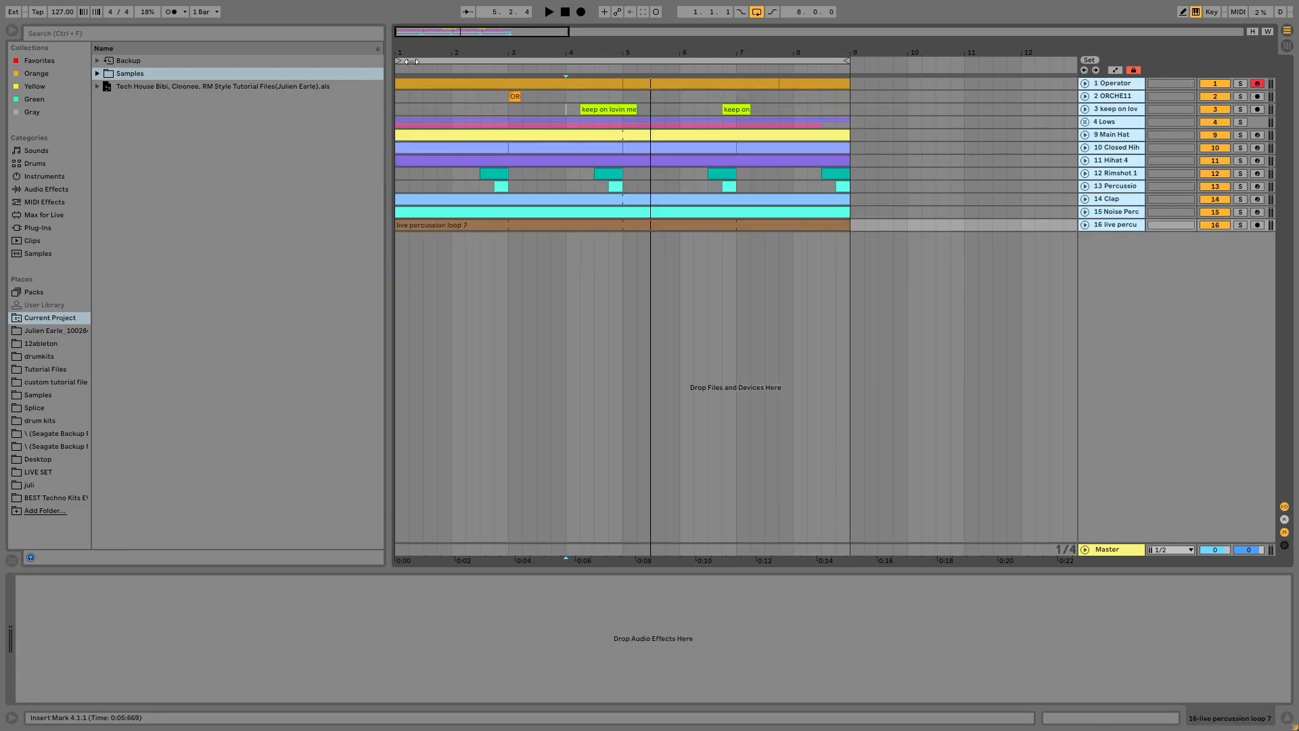
# Solo the Lows group, play it from position 1.1.1 and unfold its tracks.
pyautogui.click(405, 126)
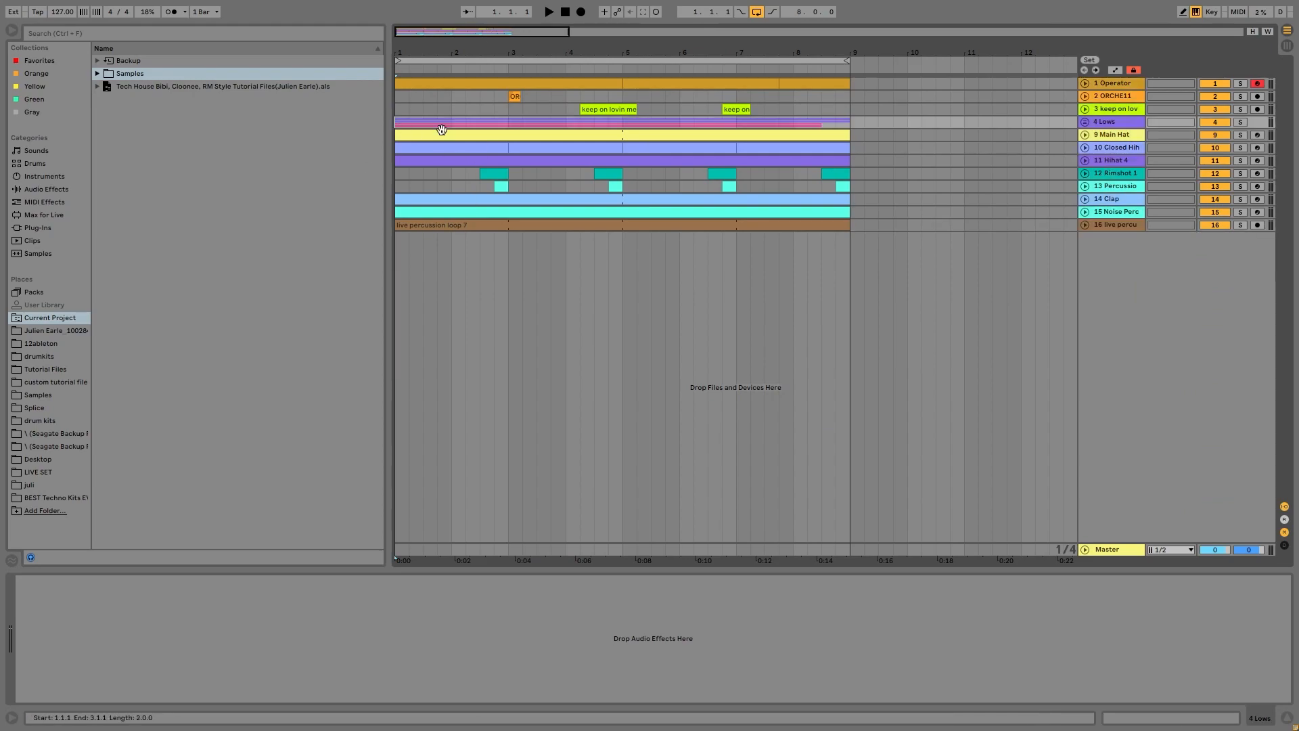
pyautogui.click(1243, 122)
pyautogui.press('space')
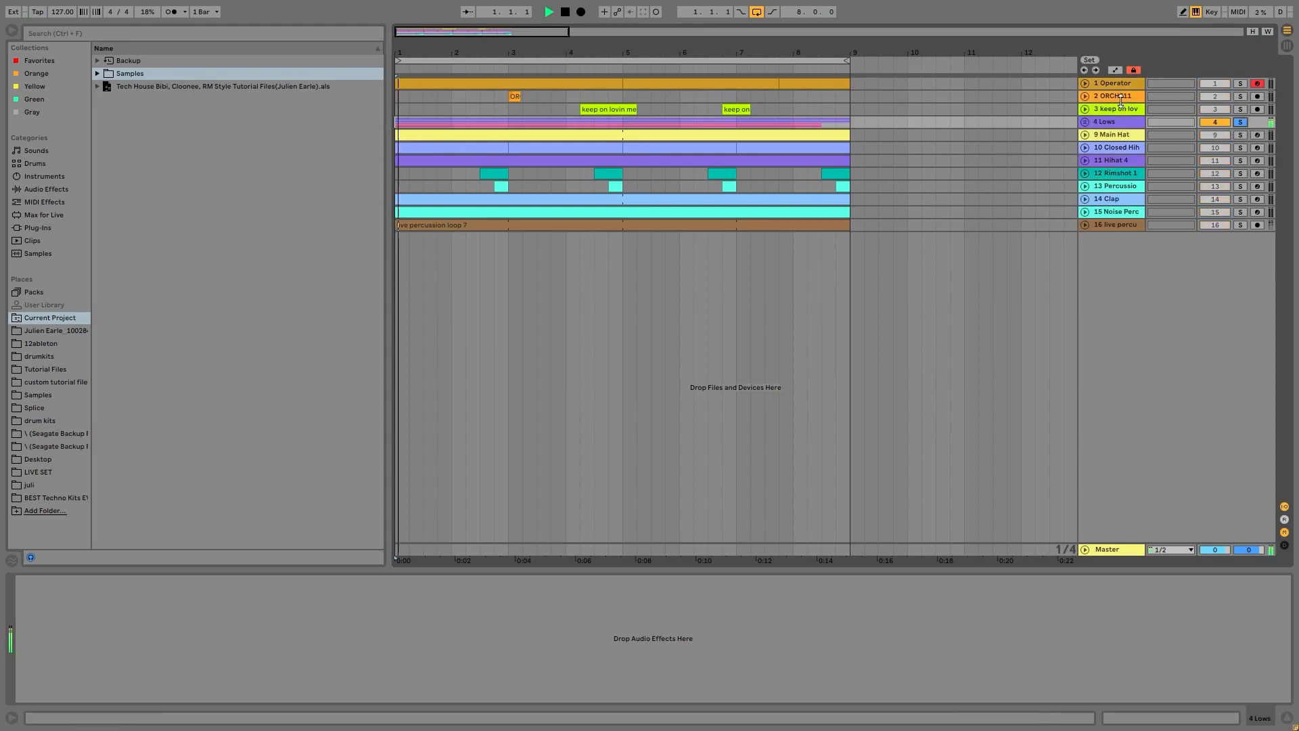
pyautogui.click(1085, 123)
pyautogui.press('space')
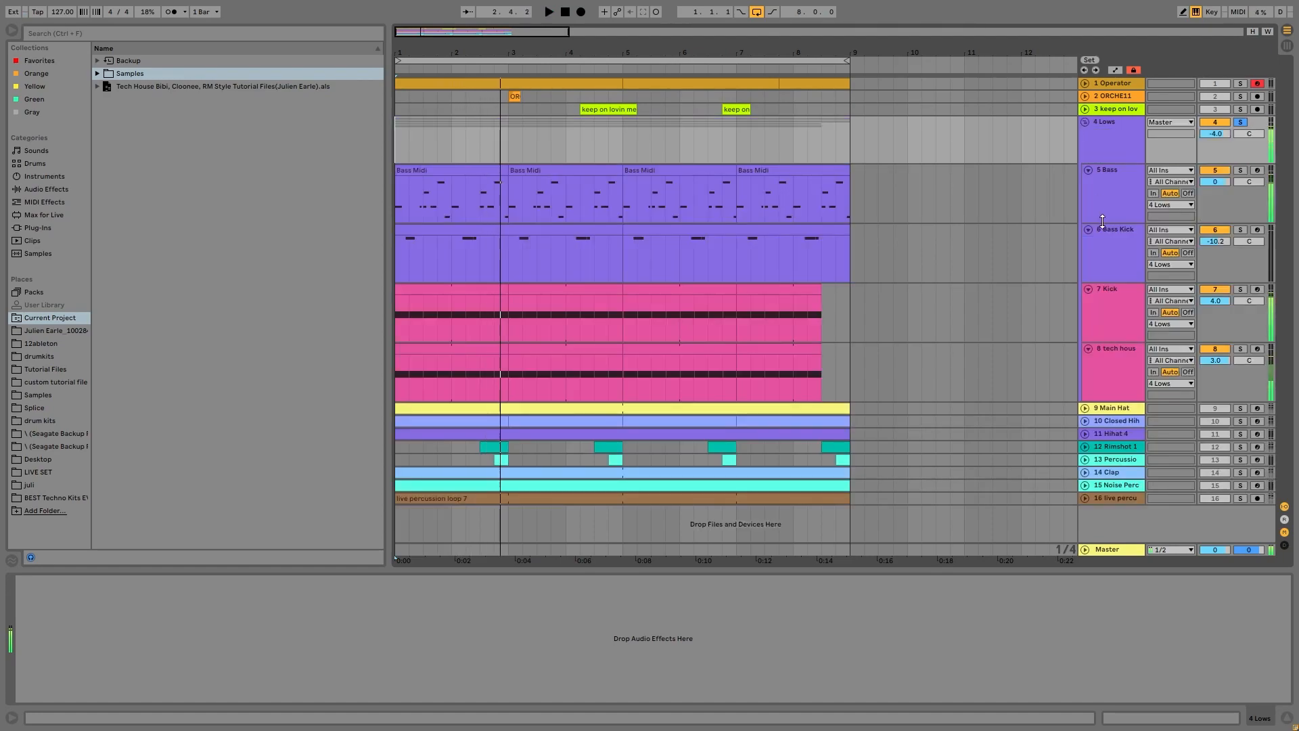
# Solo the Bass and Bass Kick tracks together, play them and show the Bass Kick track's device.
pyautogui.click(1116, 240)
pyautogui.keyDown('shift'); pyautogui.click(1114, 211); pyautogui.keyUp('shift')
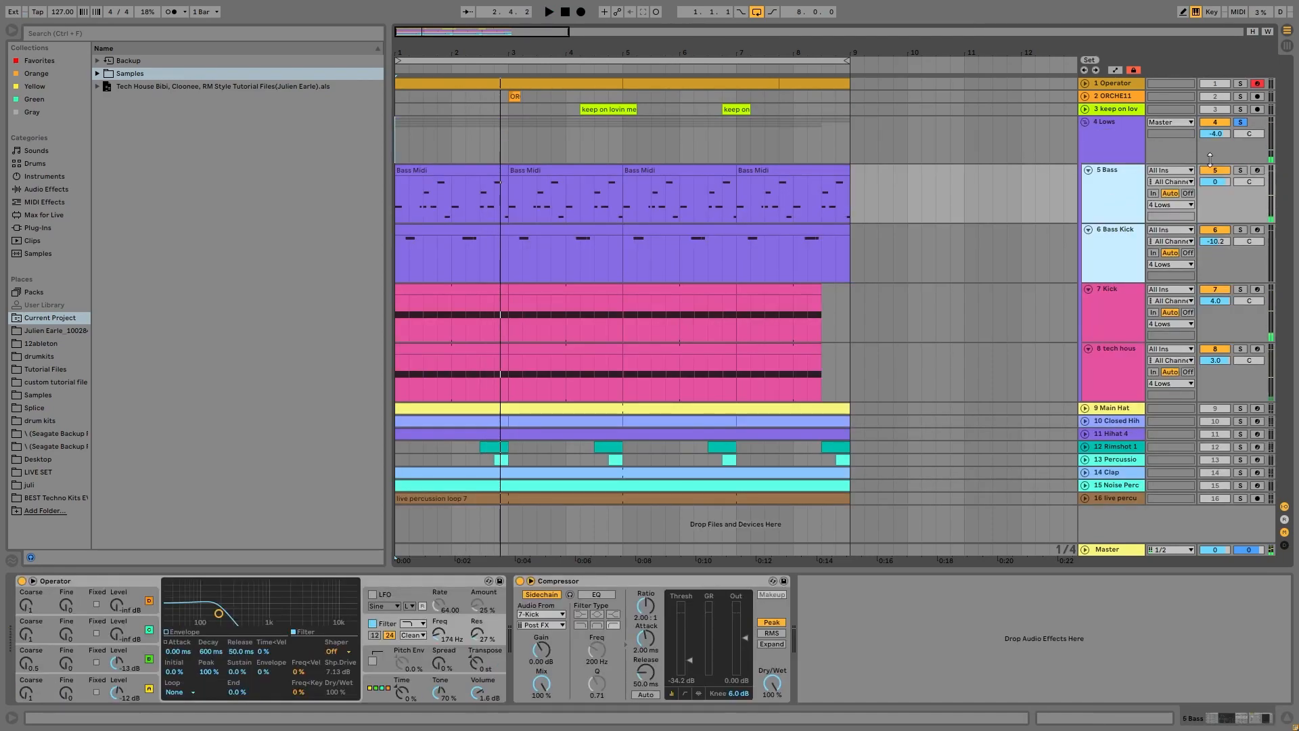
pyautogui.click(1246, 175)
pyautogui.press('space')
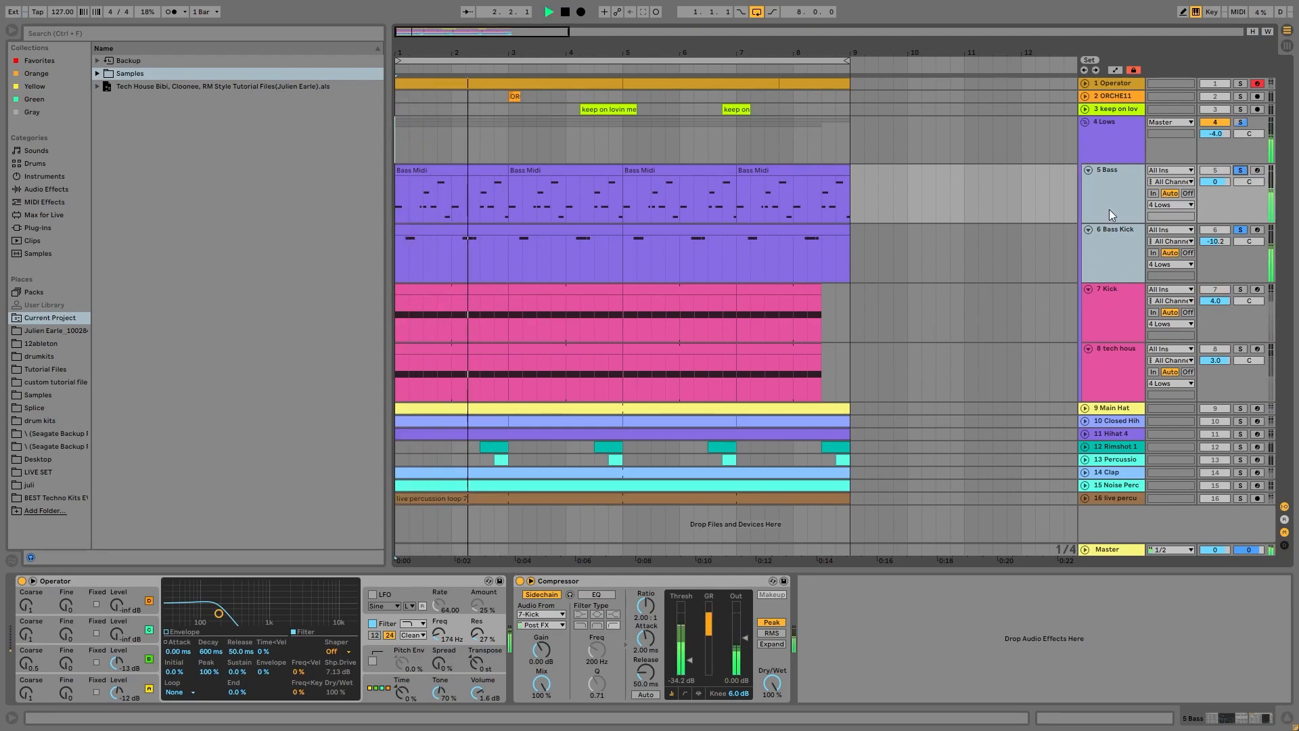
pyautogui.click(1117, 257)
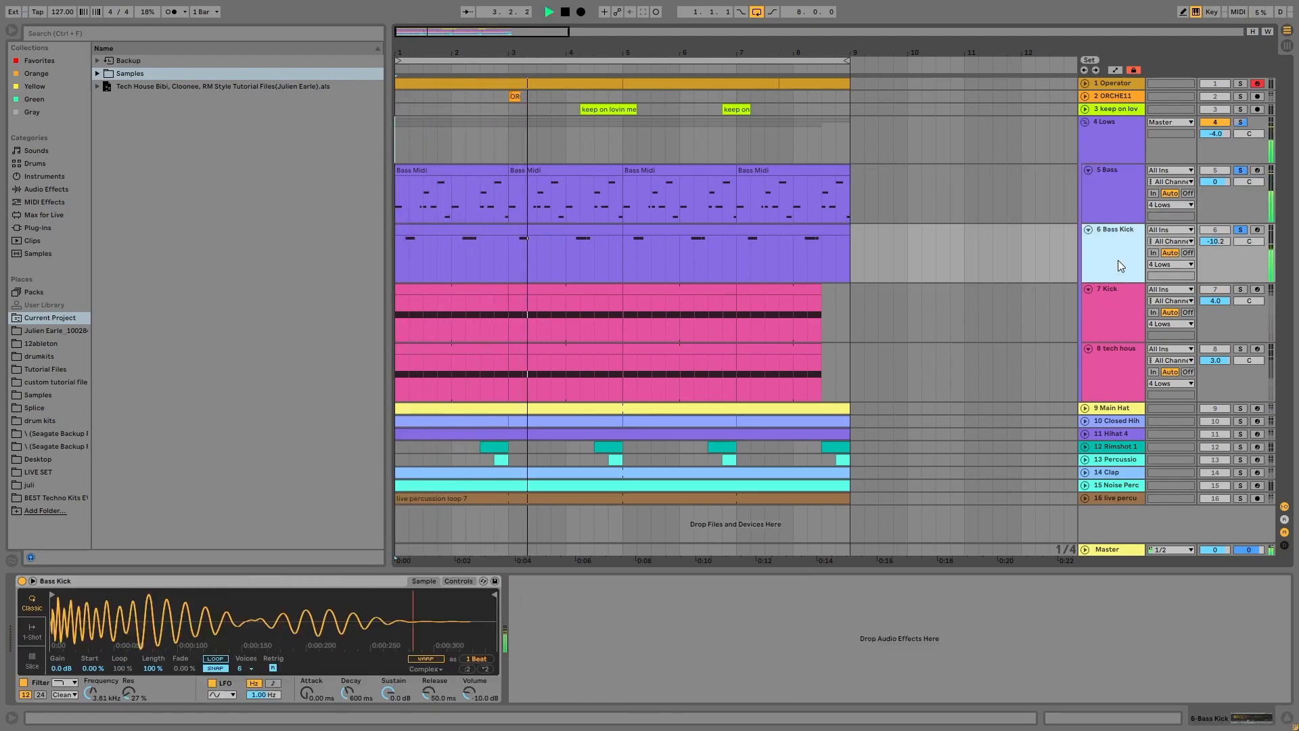
pyautogui.press('space')
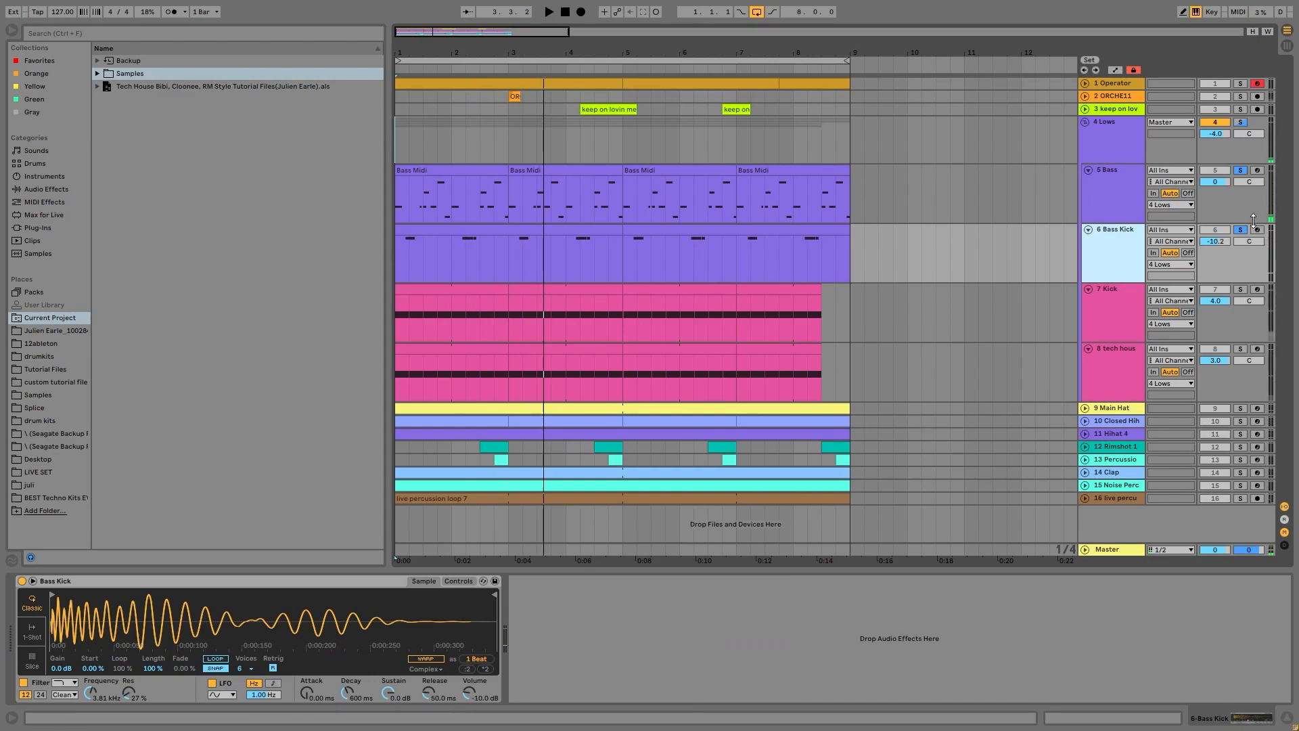
# Take Bass Kick out of solo, open the first Bass Midi clip and play it with the piano roll folded.
pyautogui.click(1217, 232)
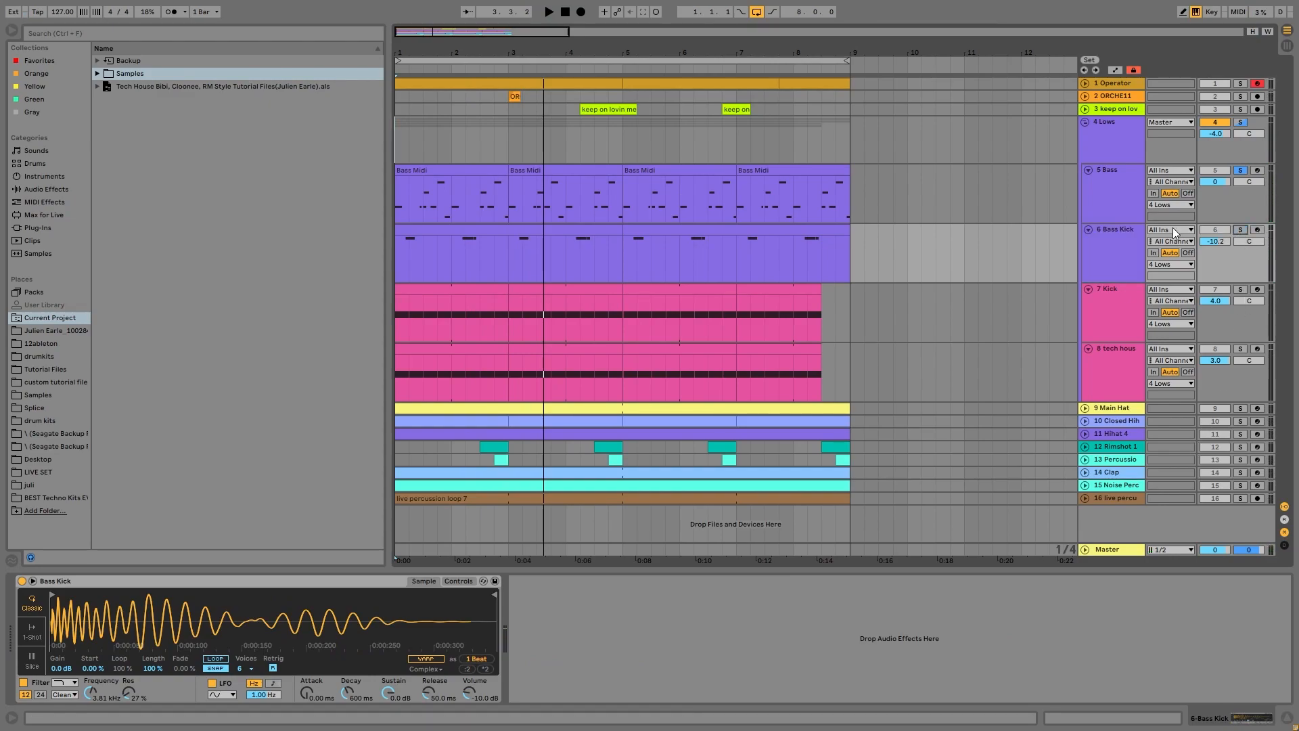
pyautogui.doubleClick(426, 175)
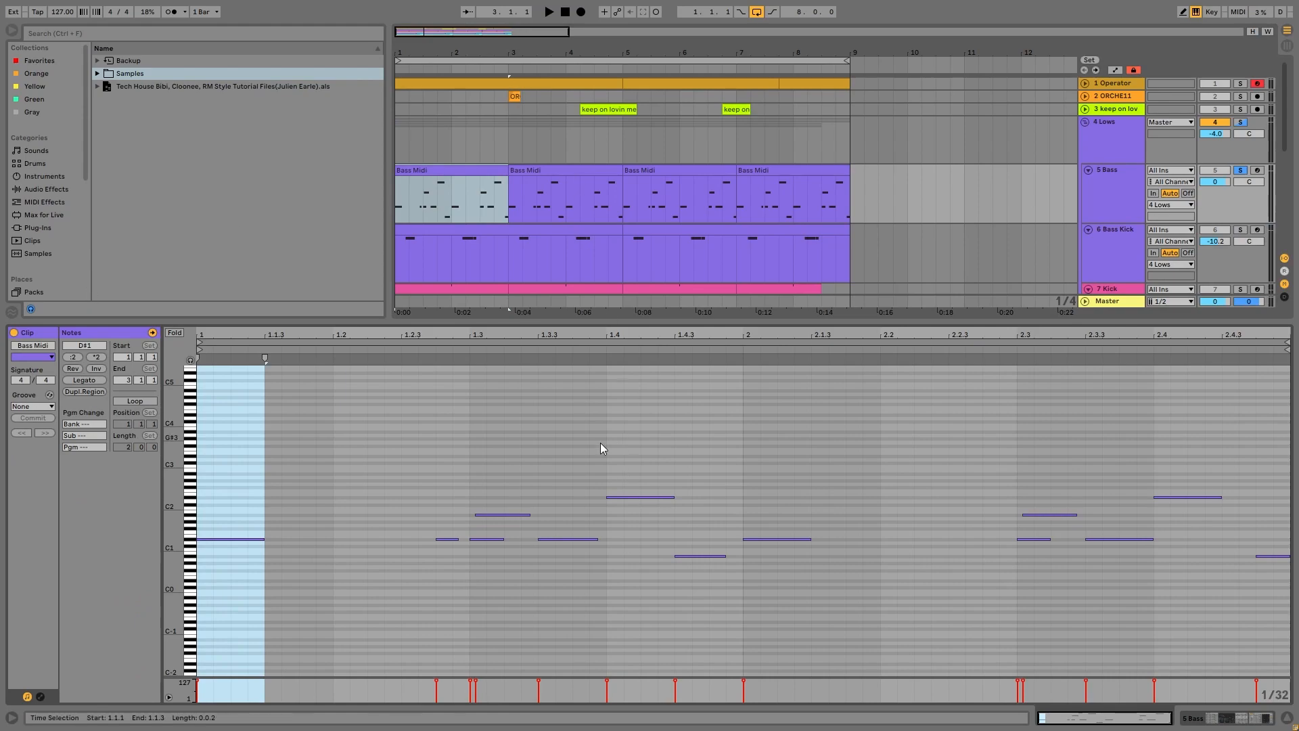
pyautogui.press('space')
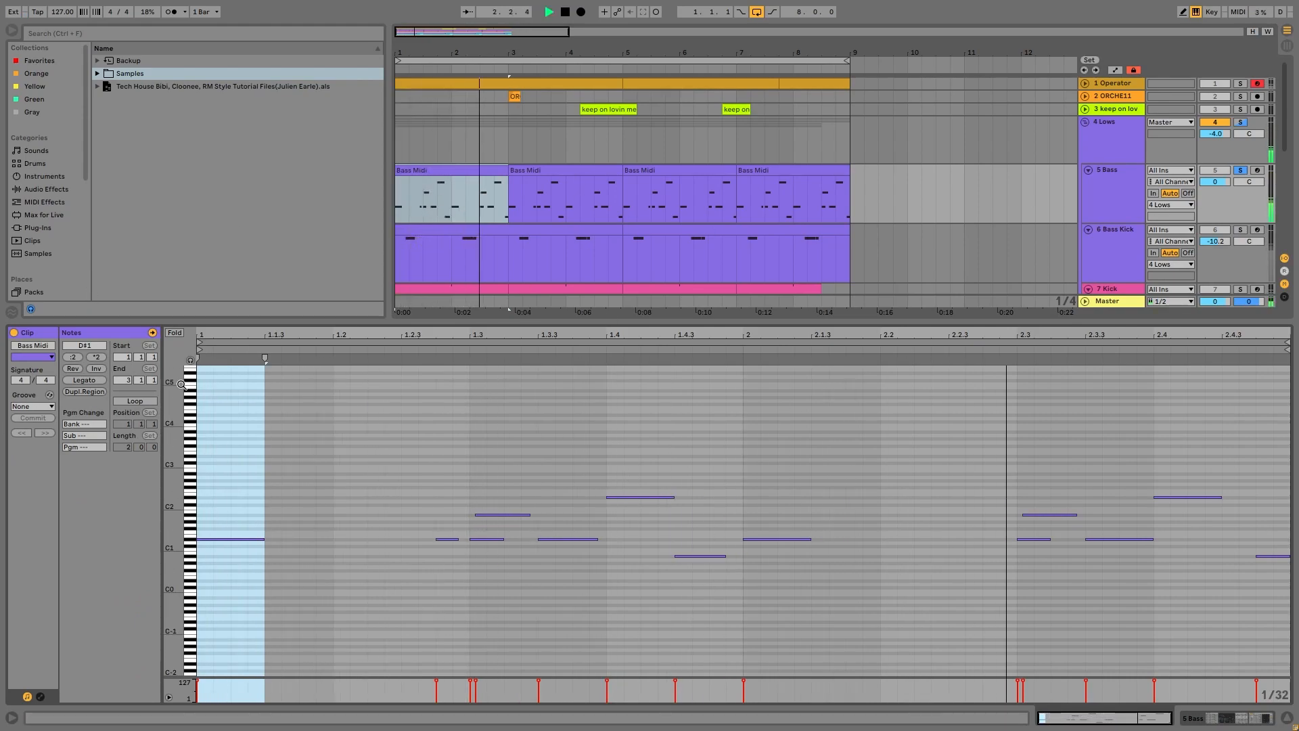
pyautogui.click(175, 333)
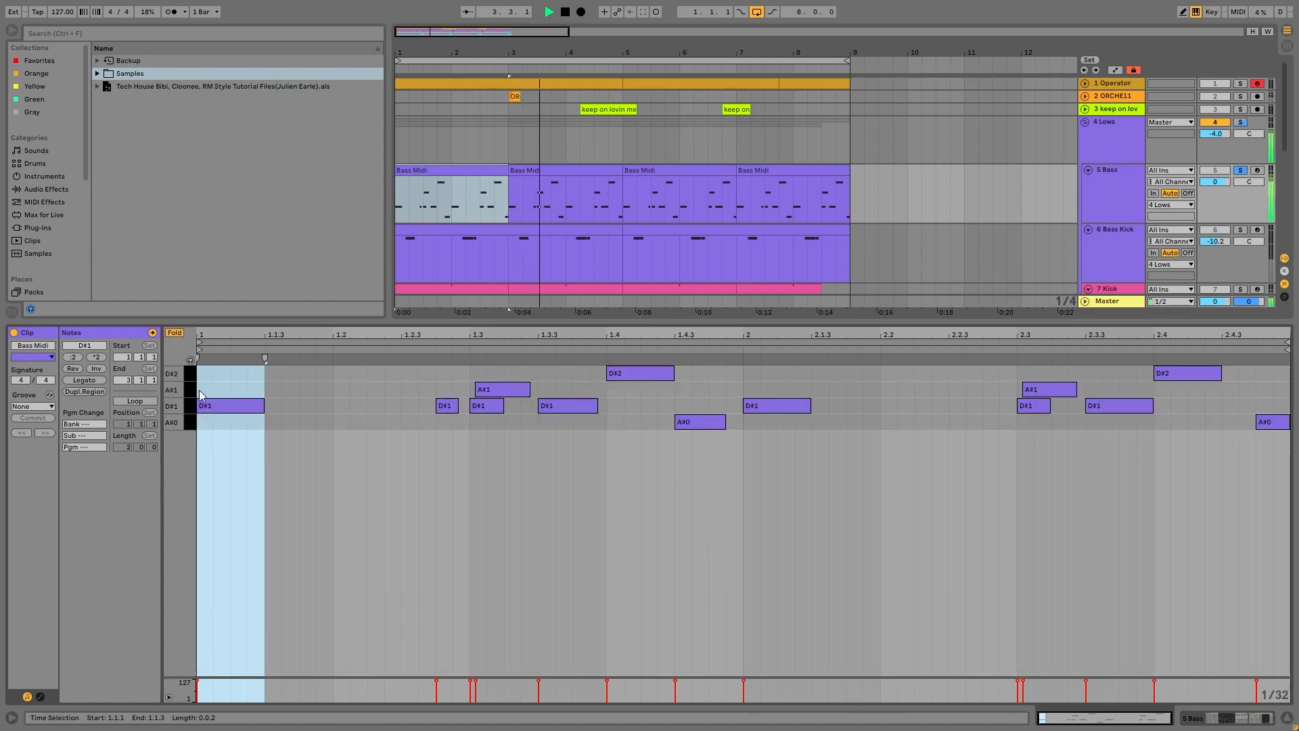
pyautogui.press('space')
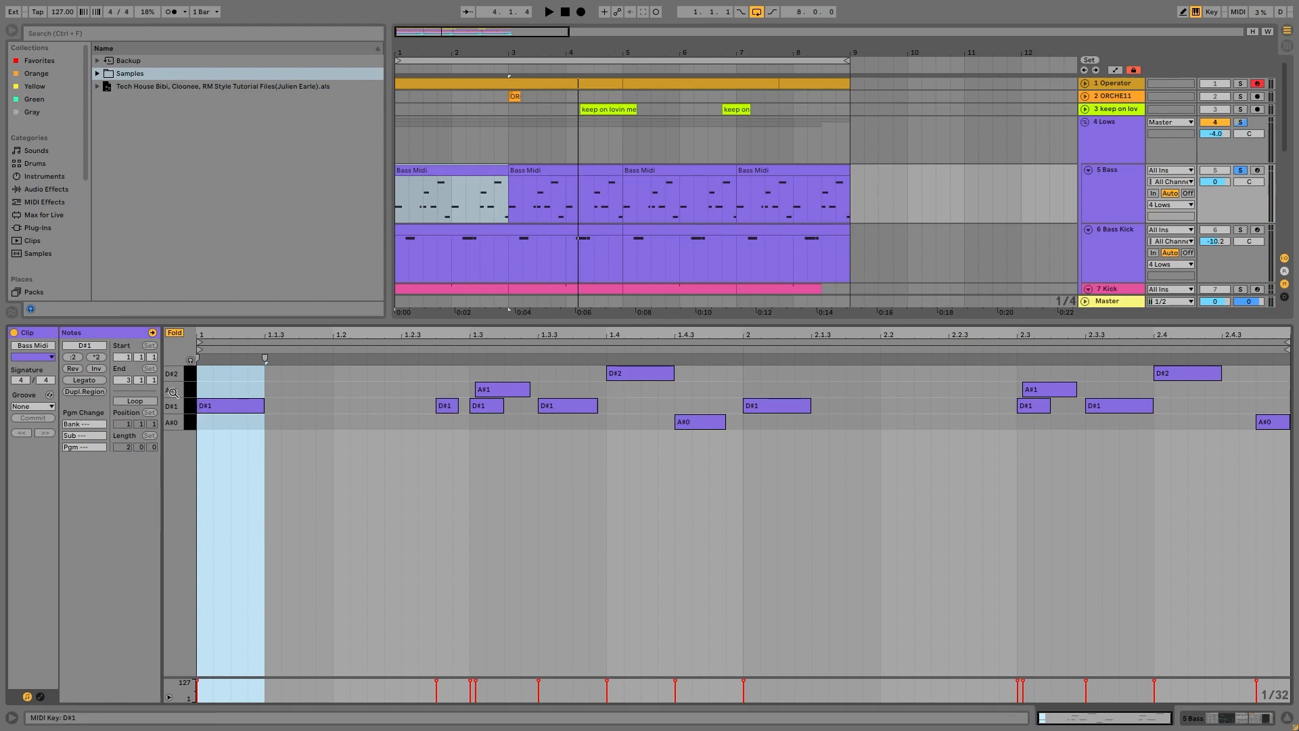
# Replay the bass line and unfold the piano roll to show every key.
pyautogui.press('space')
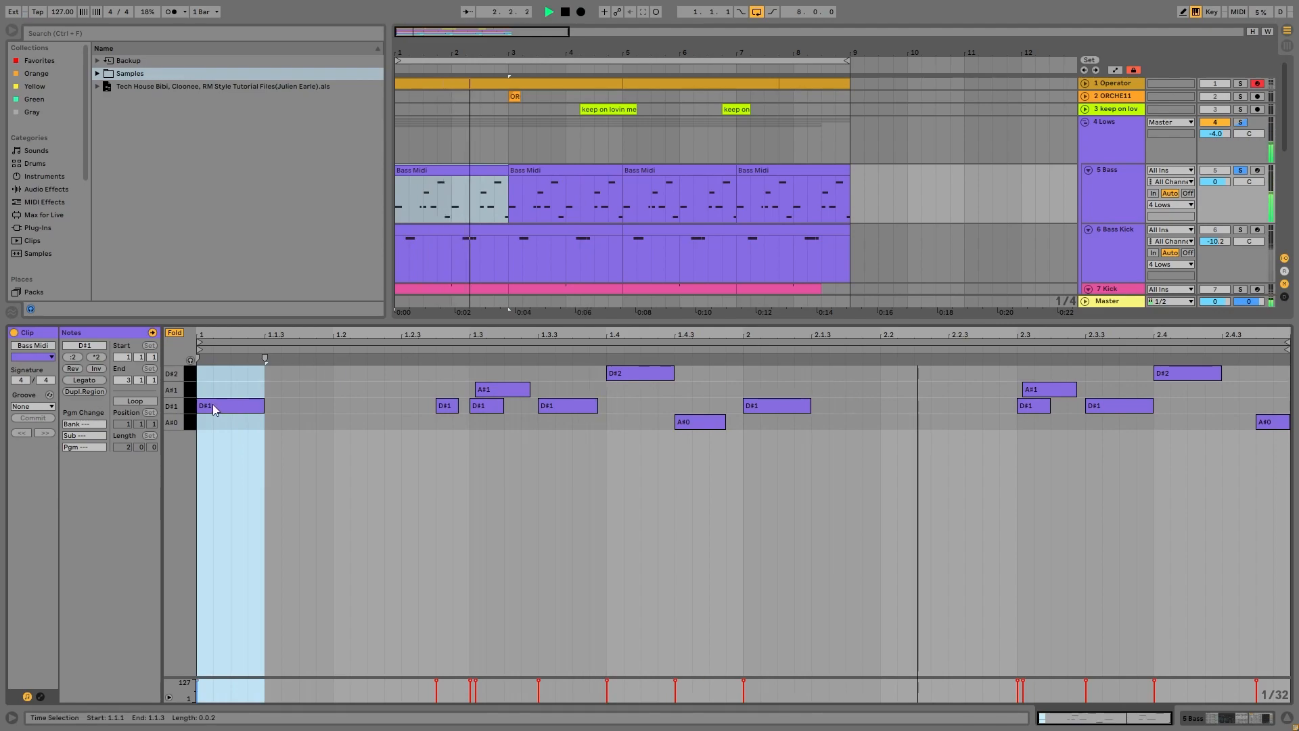
pyautogui.click(174, 333)
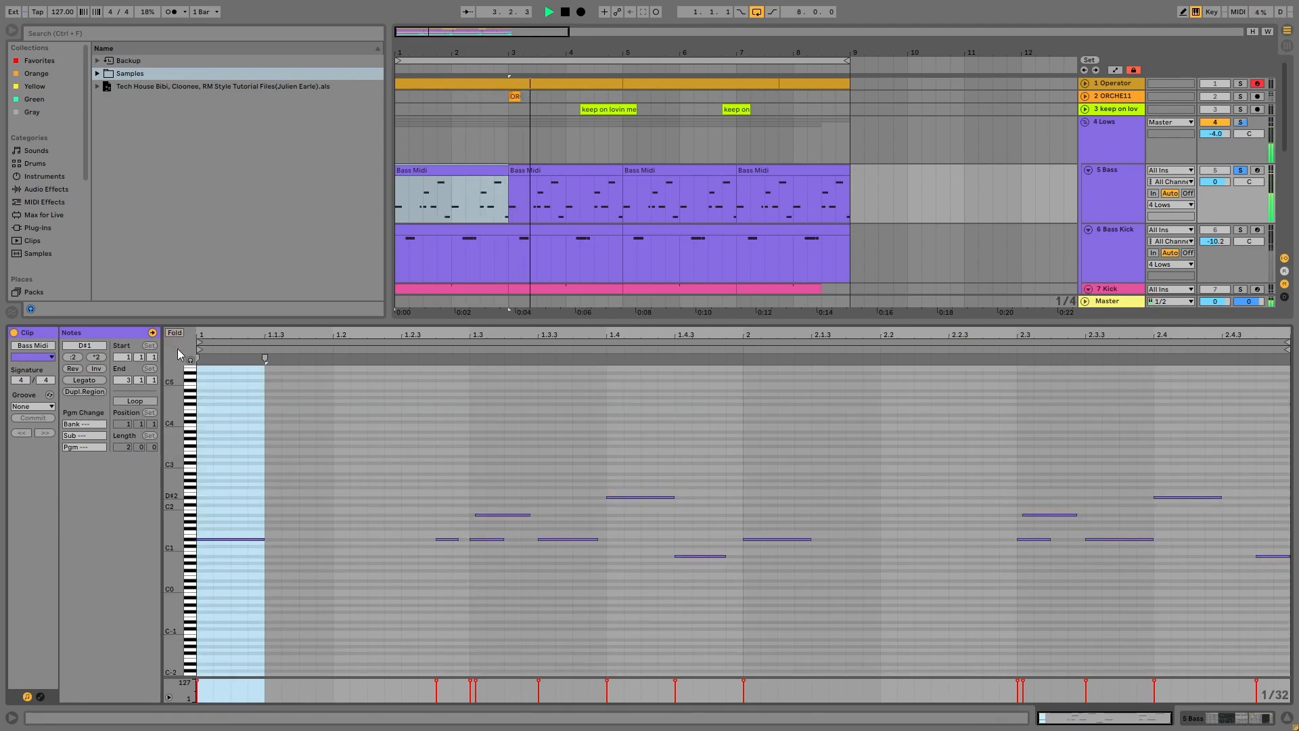
pyautogui.press('space')
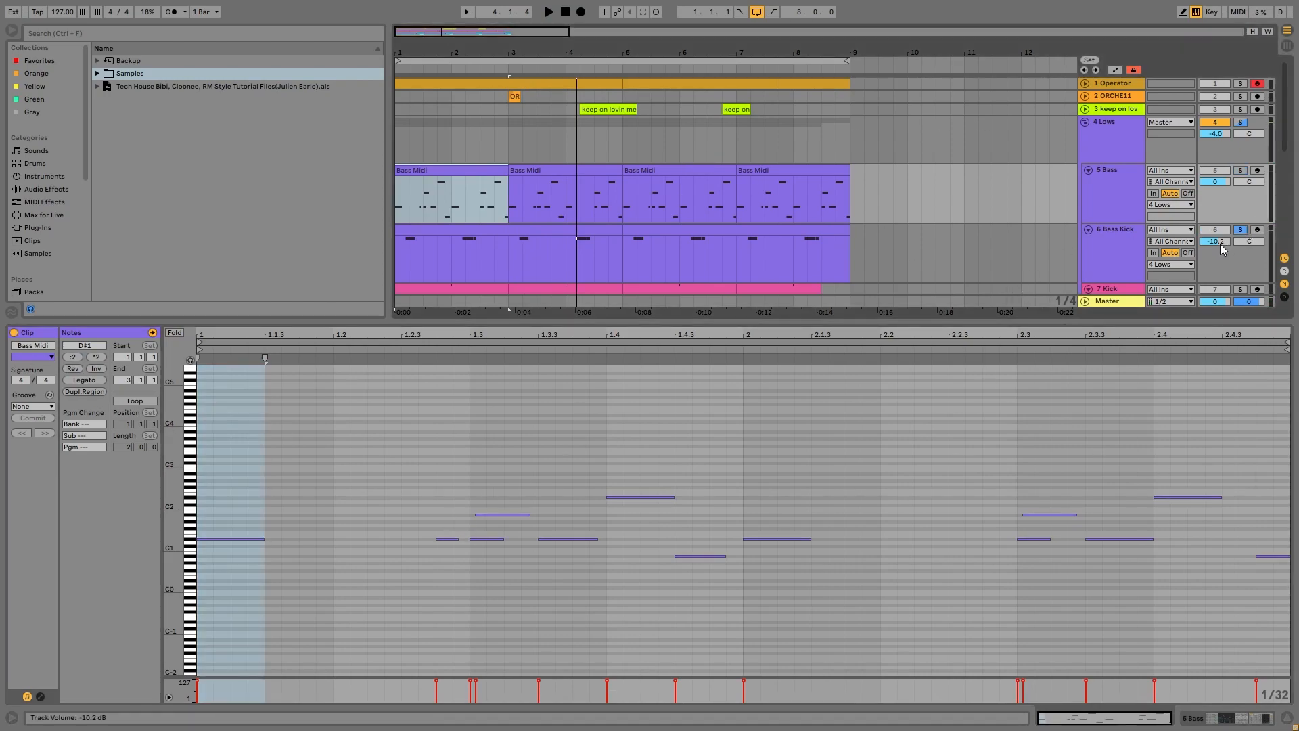
# Play the soloed Bass Kick with its device shown and add the Bass track to the solo.
pyautogui.press('space')
pyautogui.click(1109, 242)
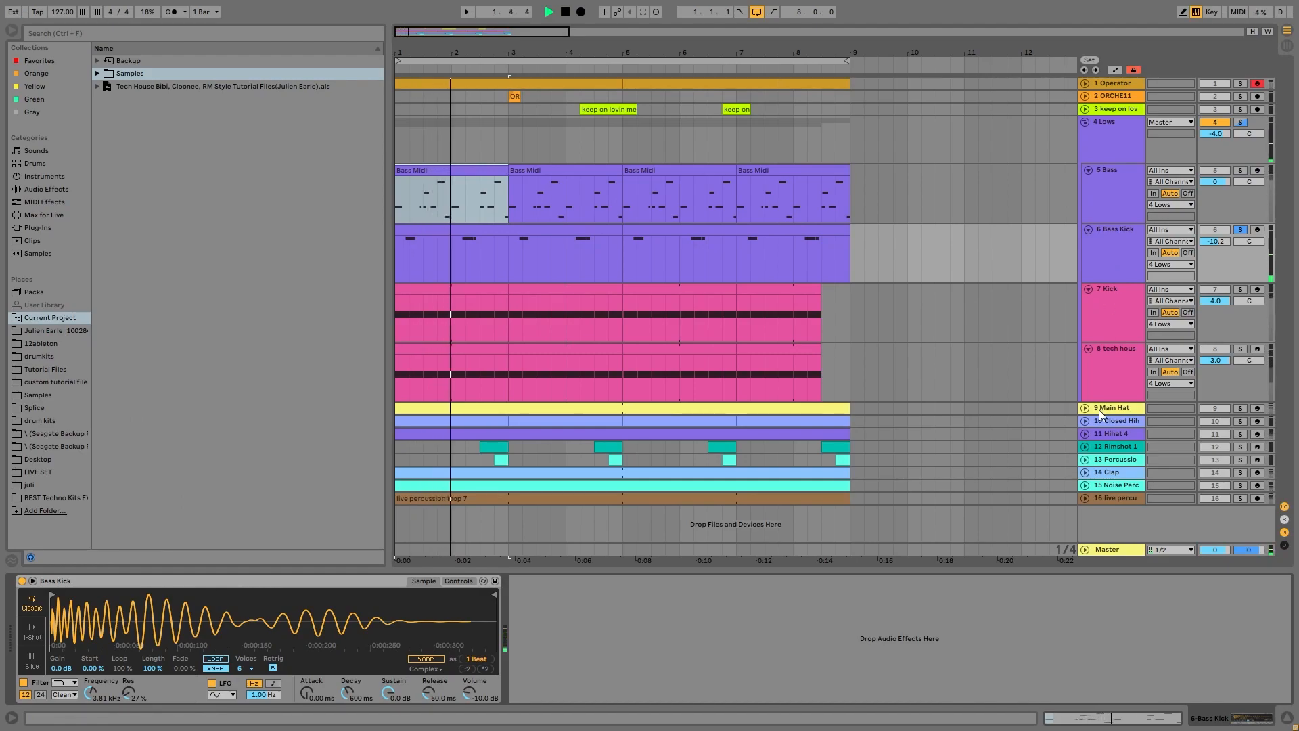
pyautogui.click(1240, 170)
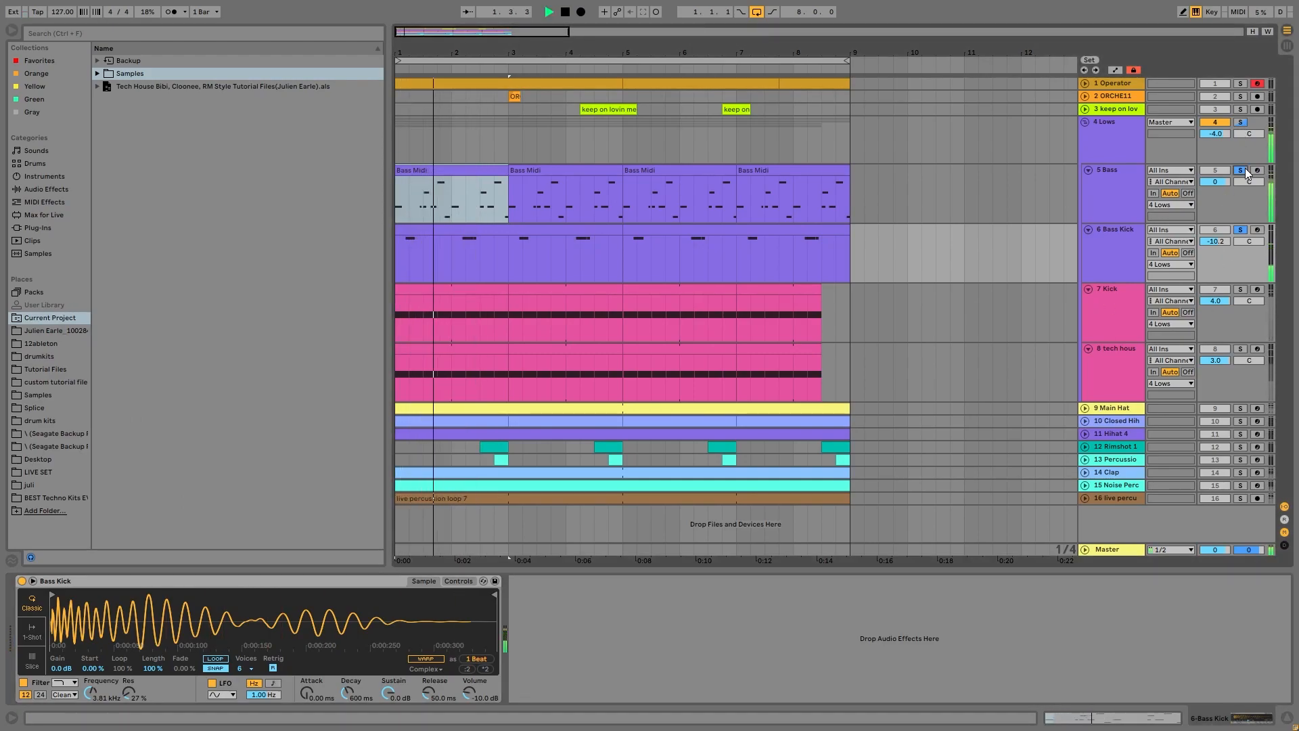
pyautogui.press('space')
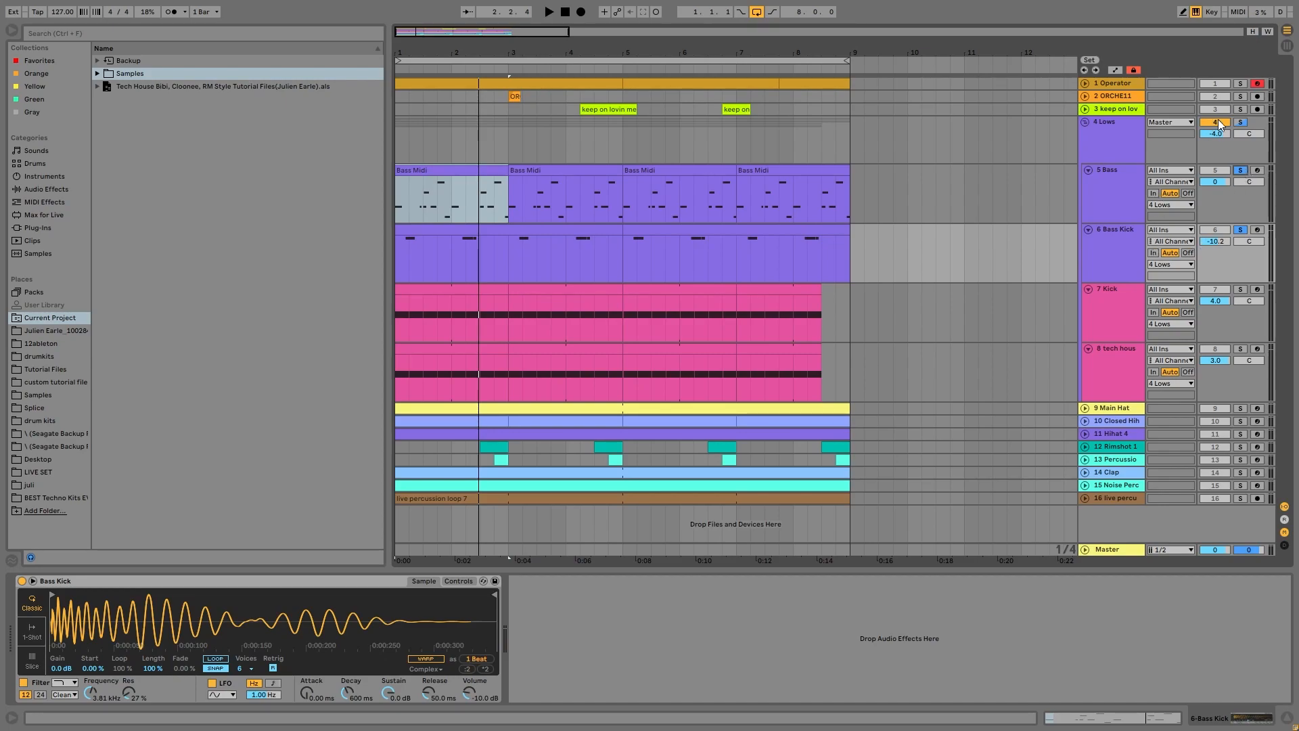
# Play the whole Lows group in solo, take it out of solo and play the full mix.
pyautogui.press('space')
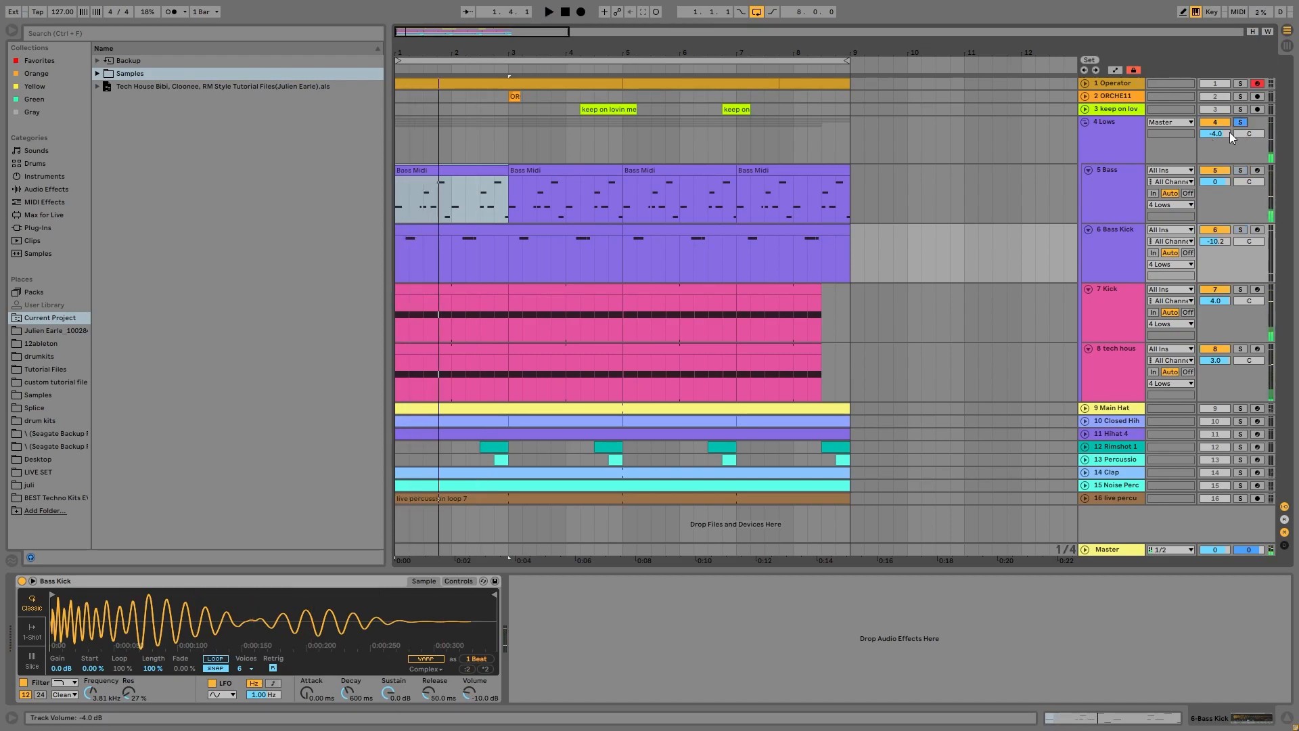
pyautogui.click(1241, 122)
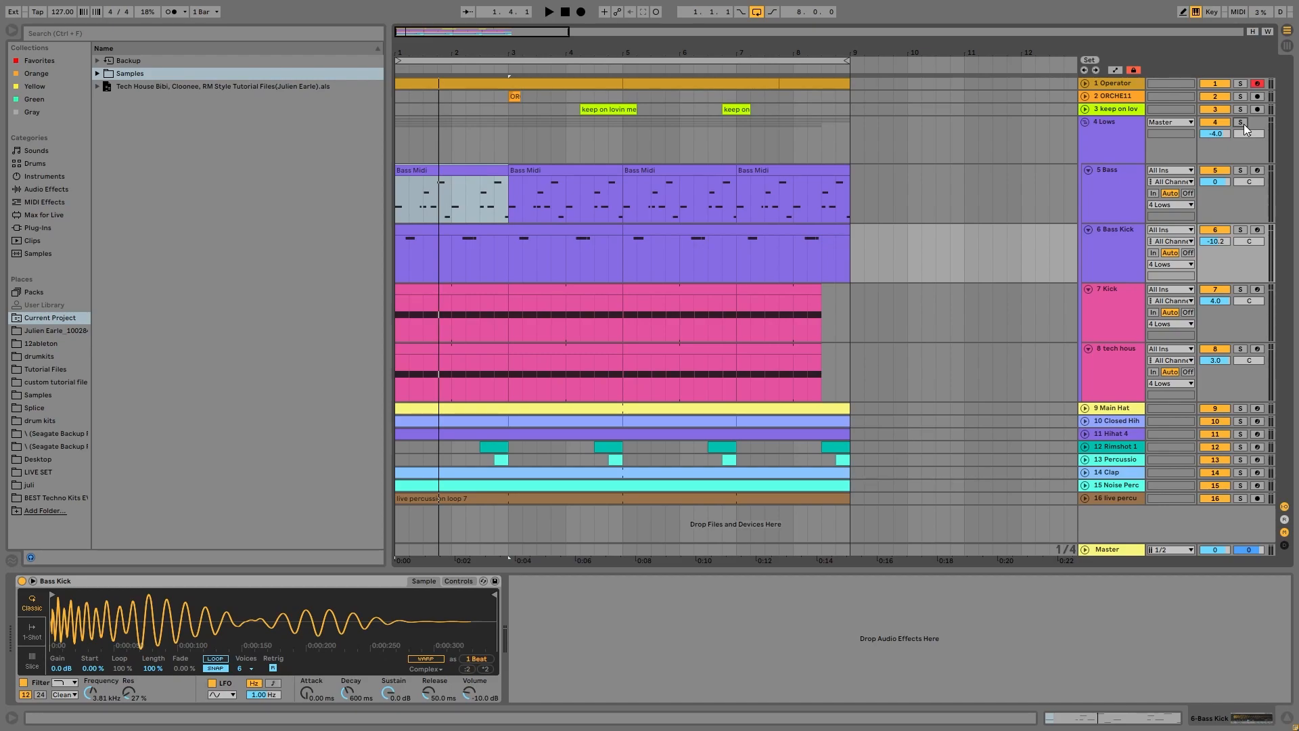
pyautogui.press('space')
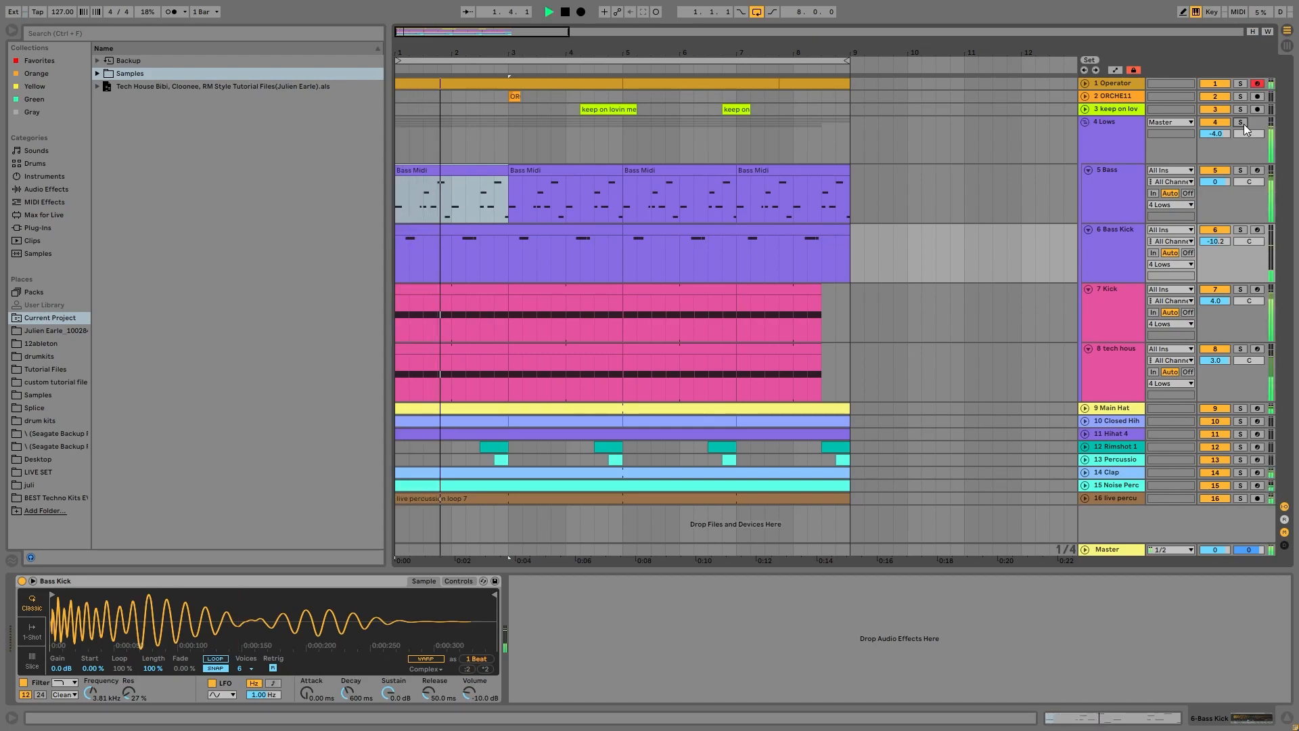
pyautogui.press('space')
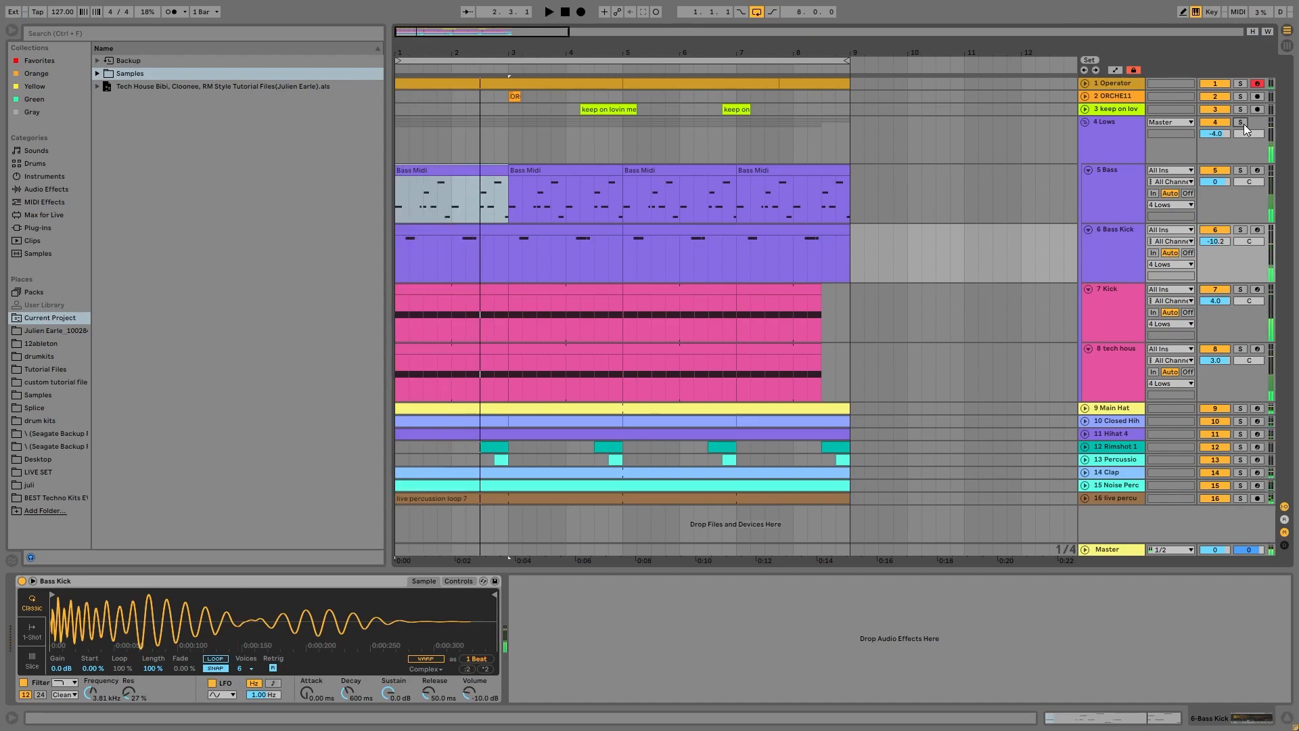
pyautogui.press('space')
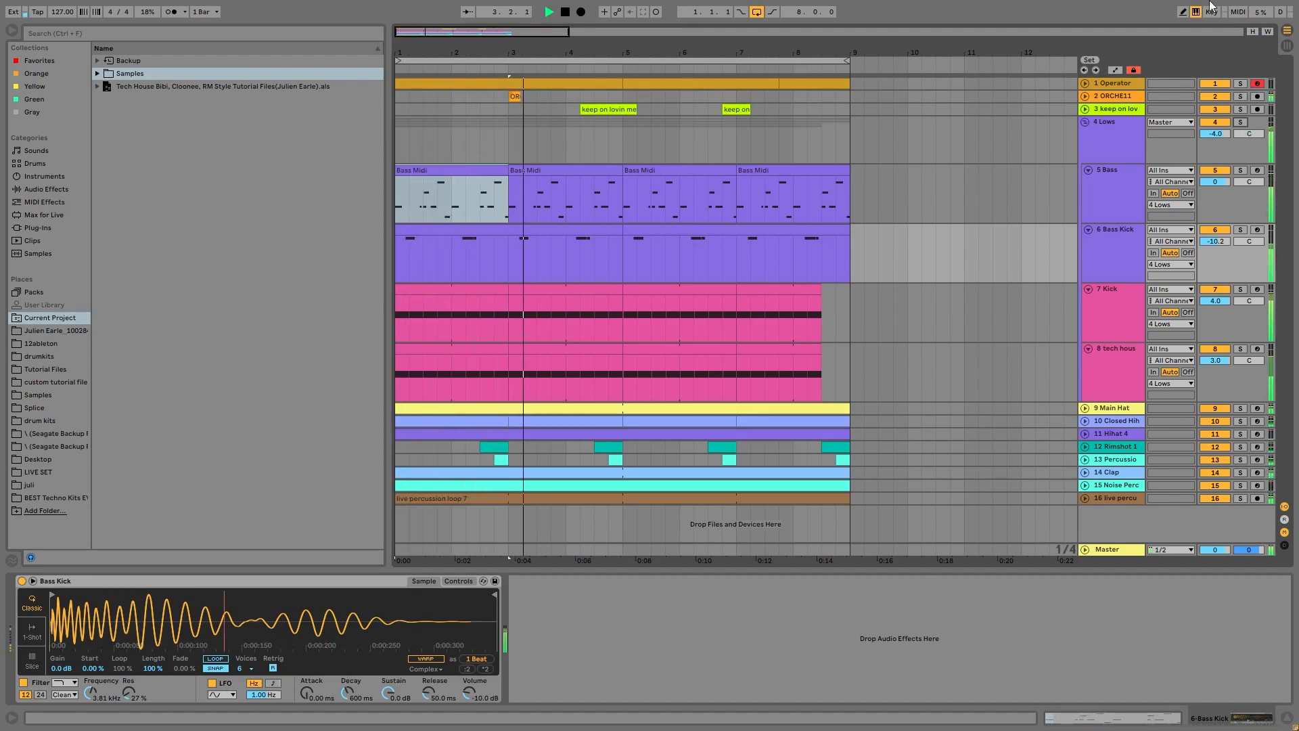
# Solo the Bass track, stop playback and show that track's devices.
pyautogui.click(1239, 169)
pyautogui.press('space')
pyautogui.click(1121, 211)
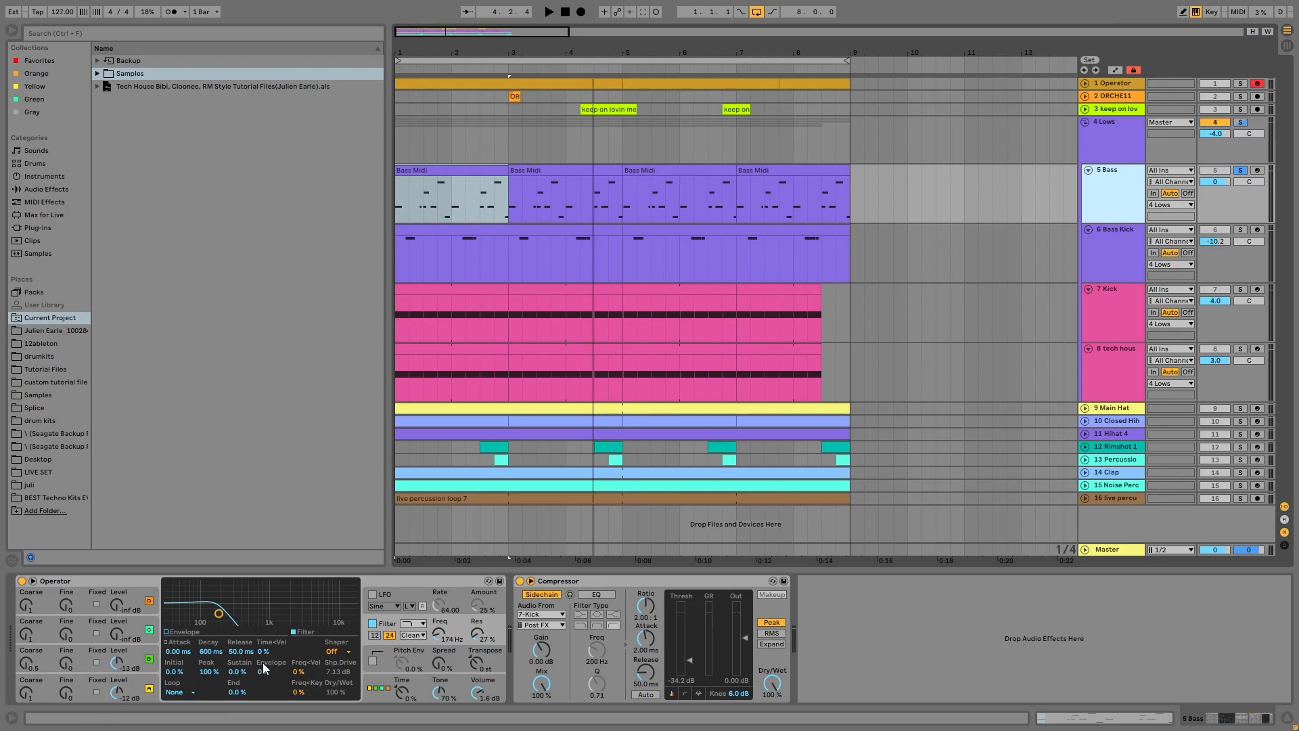
# Turn off the filter in the Bass track's Operator and show the settings of oscillators A and B.
pyautogui.click(372, 623)
pyautogui.click(138, 683)
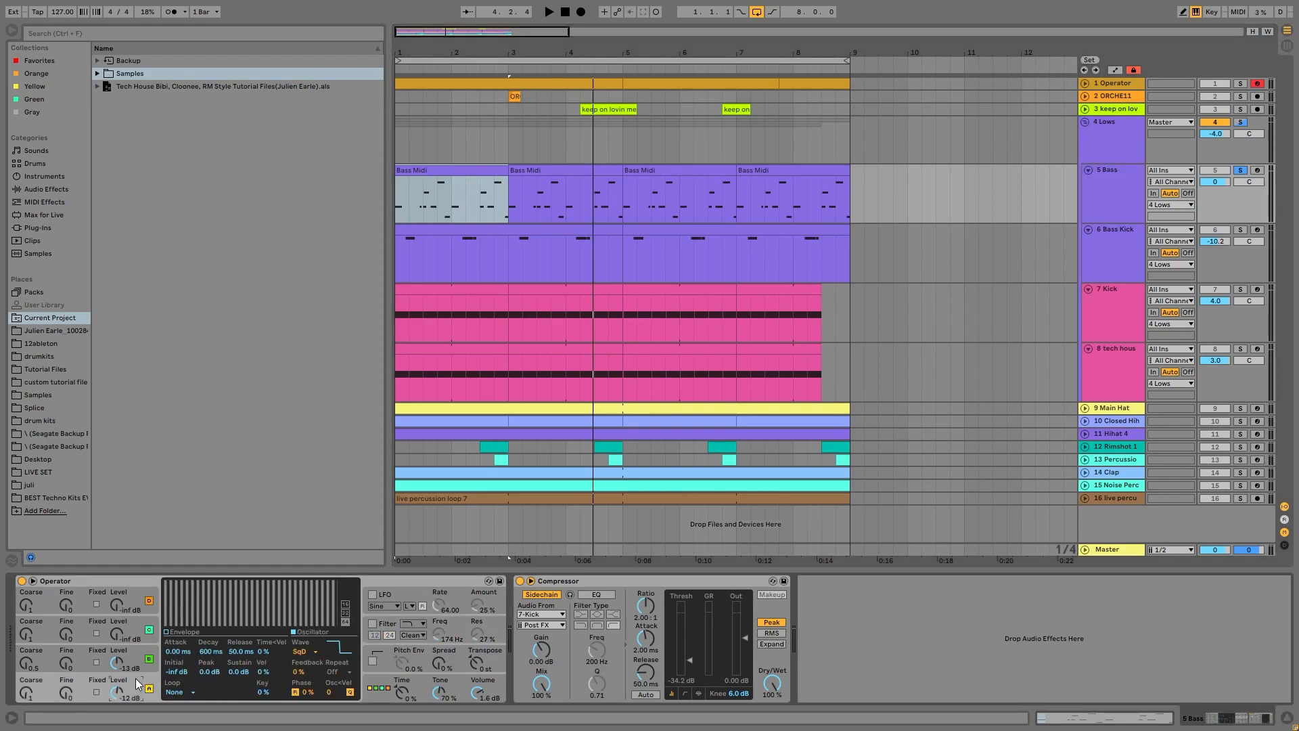
pyautogui.click(80, 656)
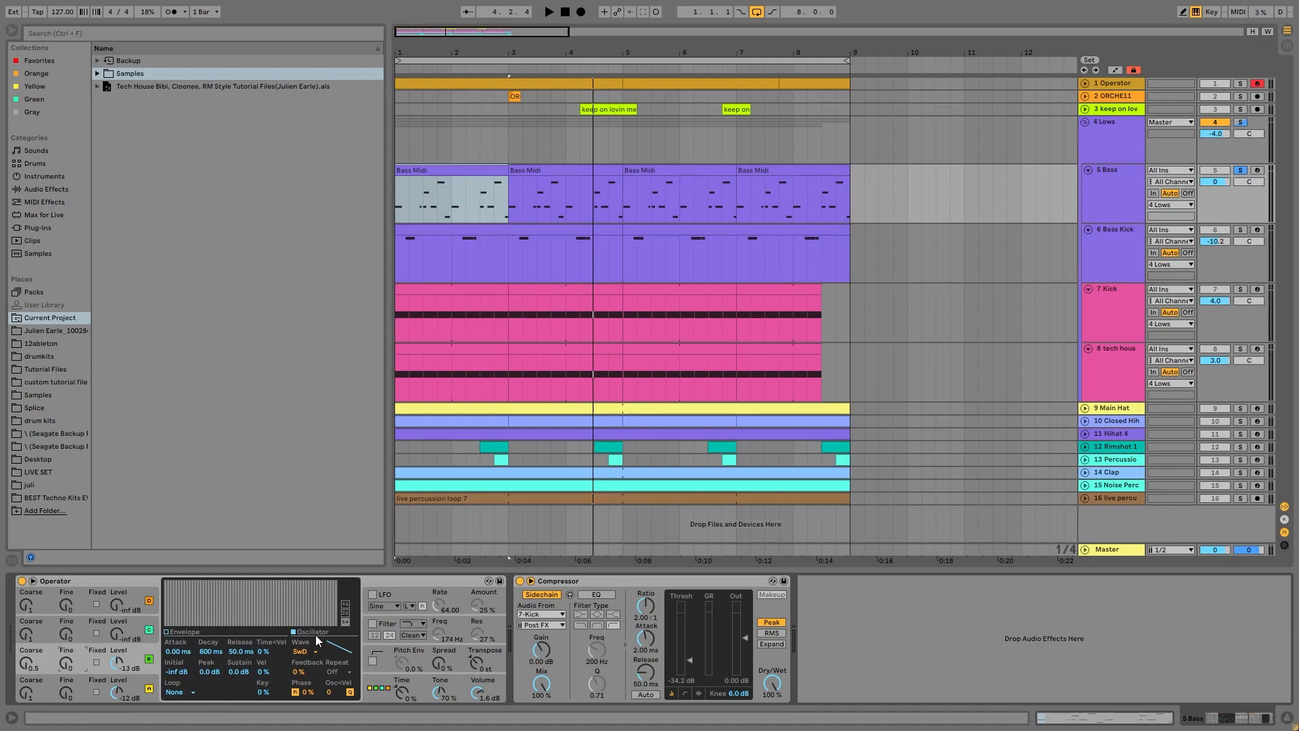
# Play the soloed Bass track without the Operator filter and turn that filter back on.
pyautogui.press('space')
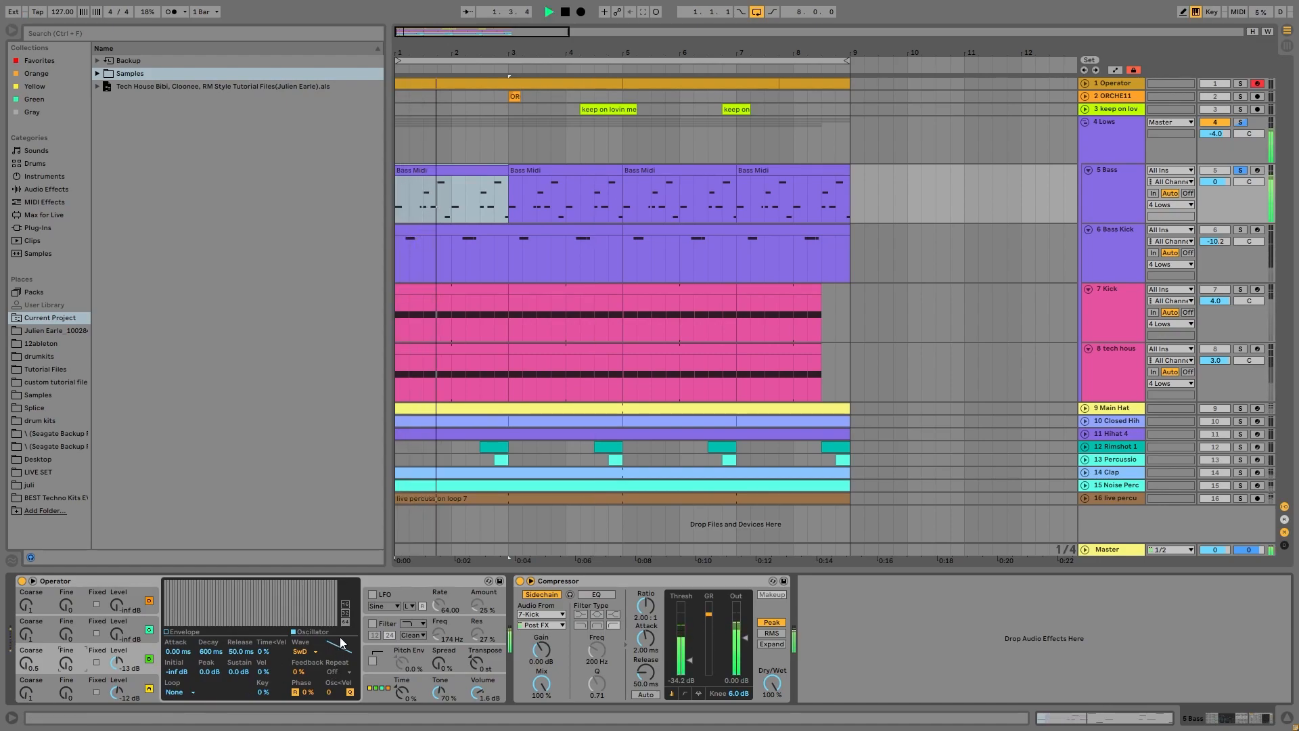
pyautogui.press('space')
pyautogui.press('space')
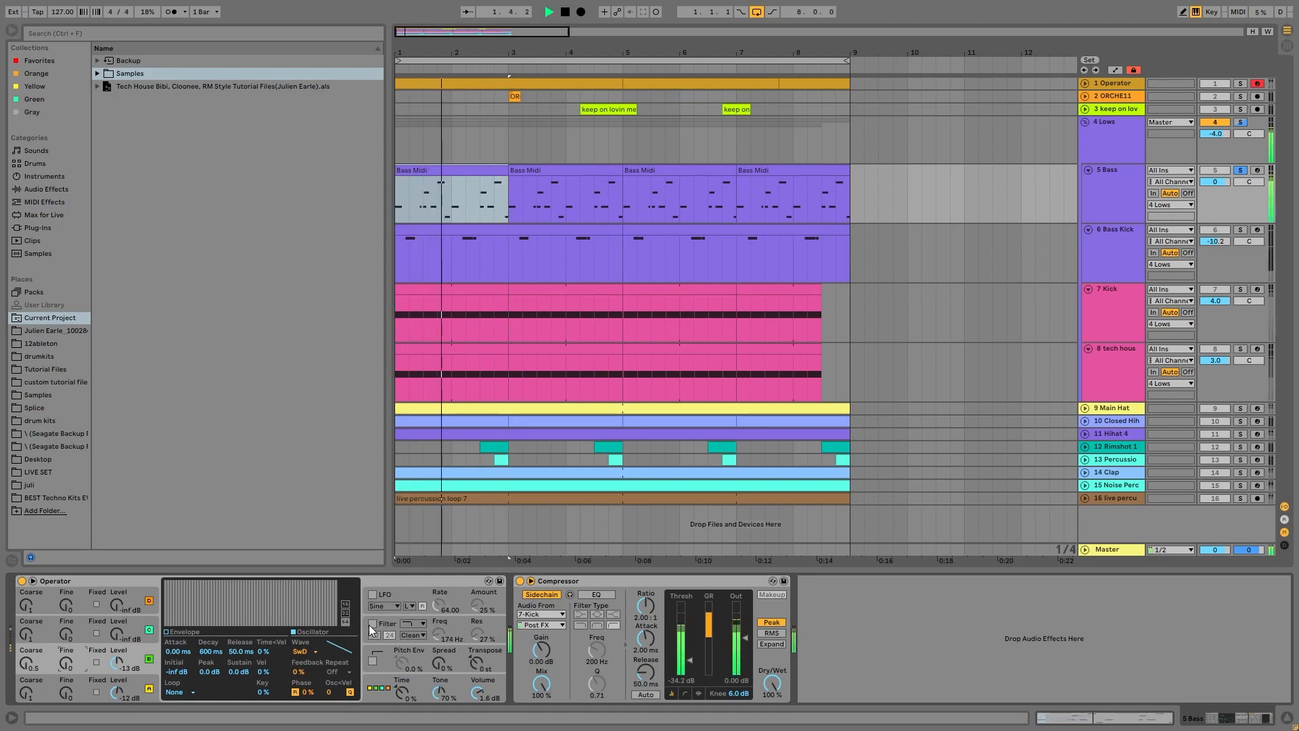
pyautogui.click(372, 624)
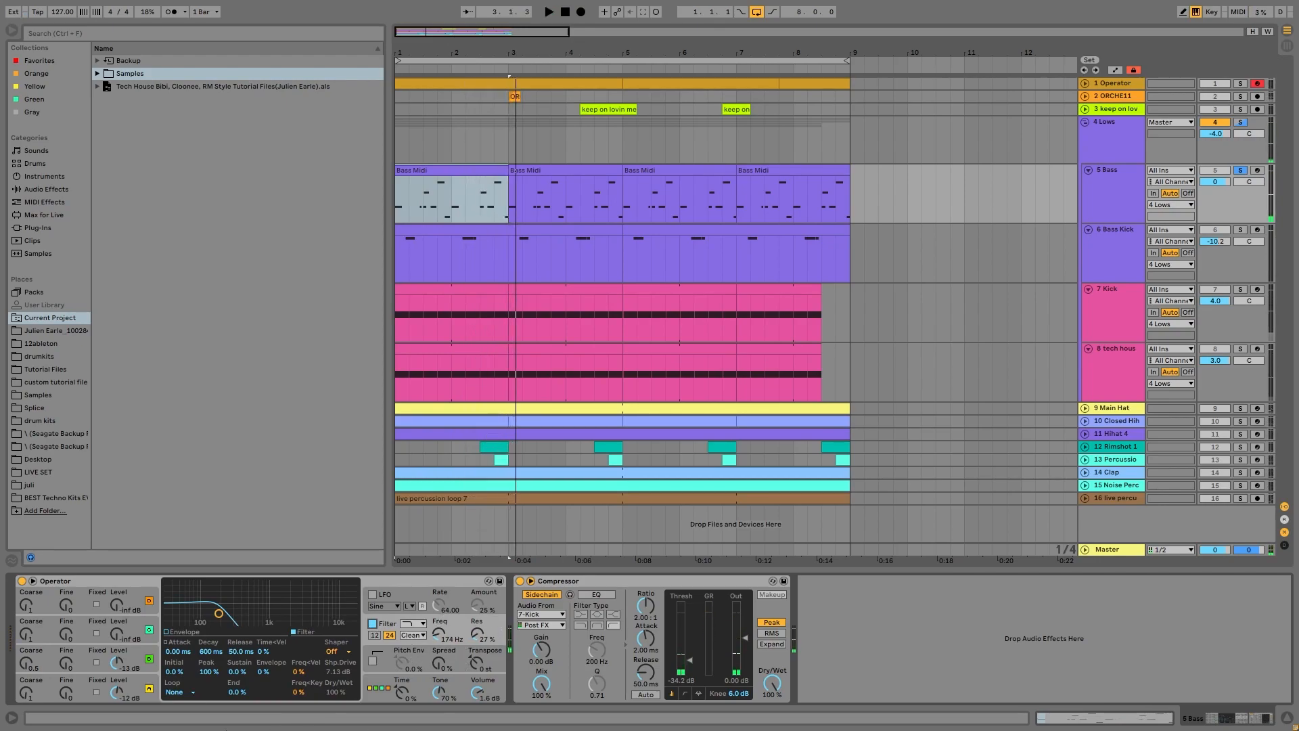
# Play the soloed Bass track with the Operator filter on, switching the filter off and on again for comparison.
pyautogui.press('space')
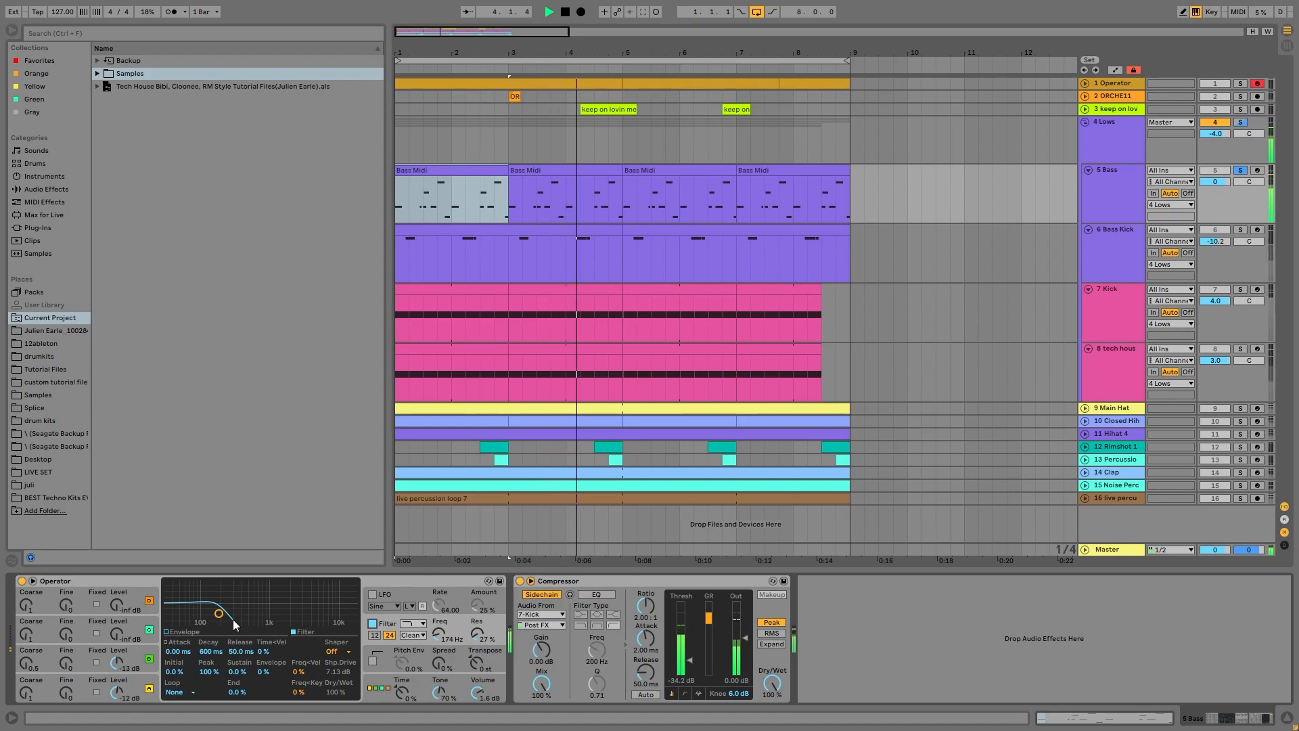
pyautogui.press('space')
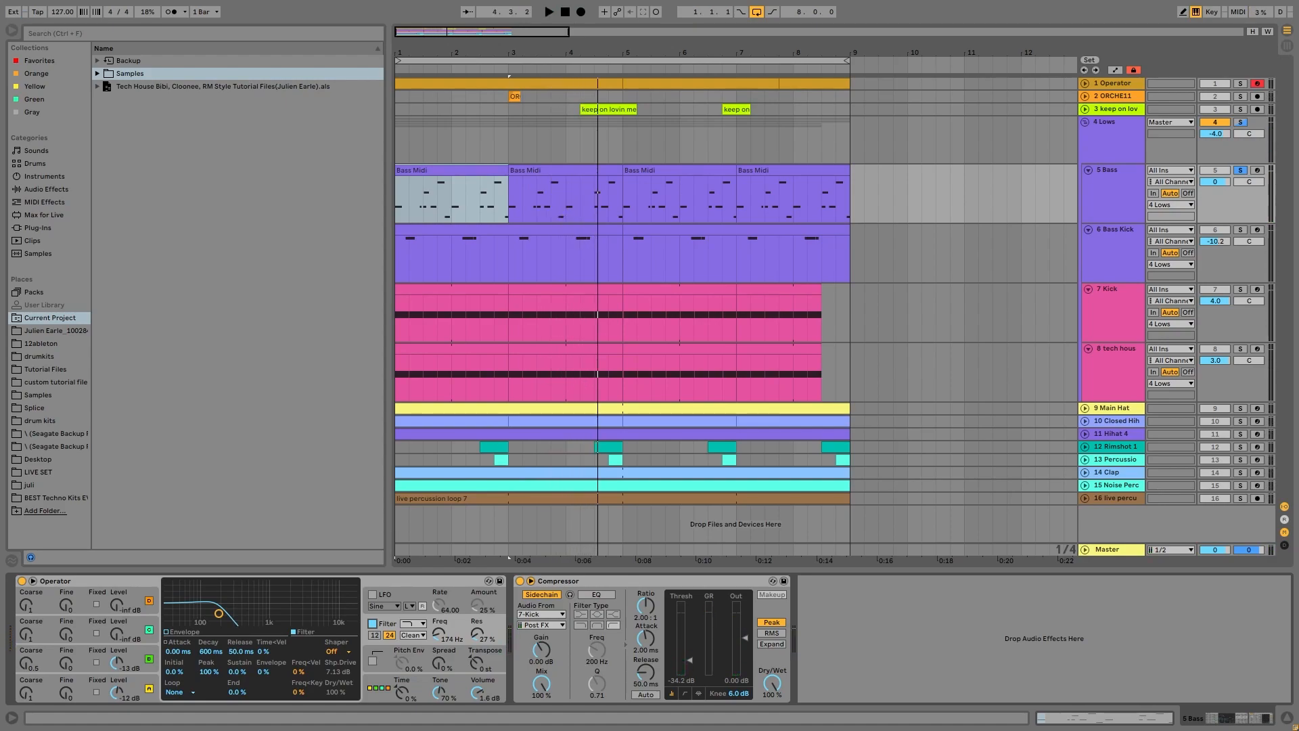
pyautogui.click(373, 623)
pyautogui.click(373, 624)
pyautogui.press('space')
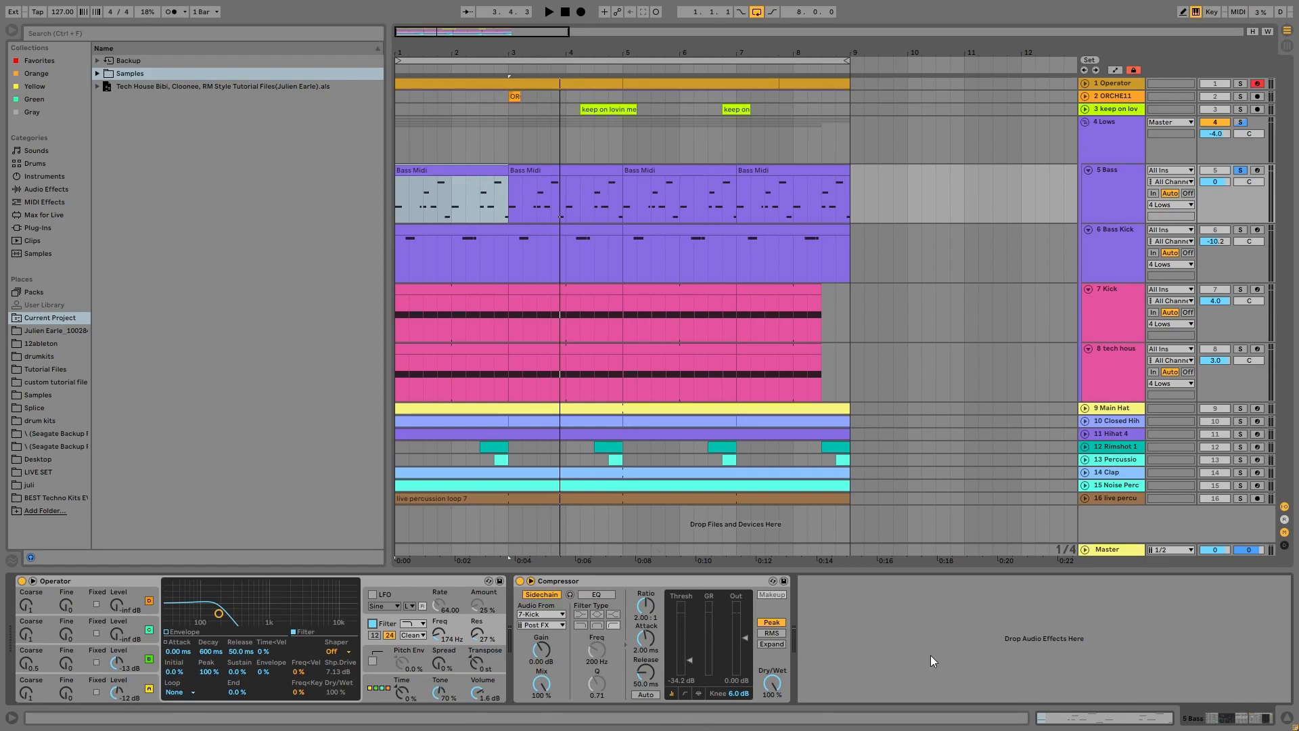
pyautogui.press('space')
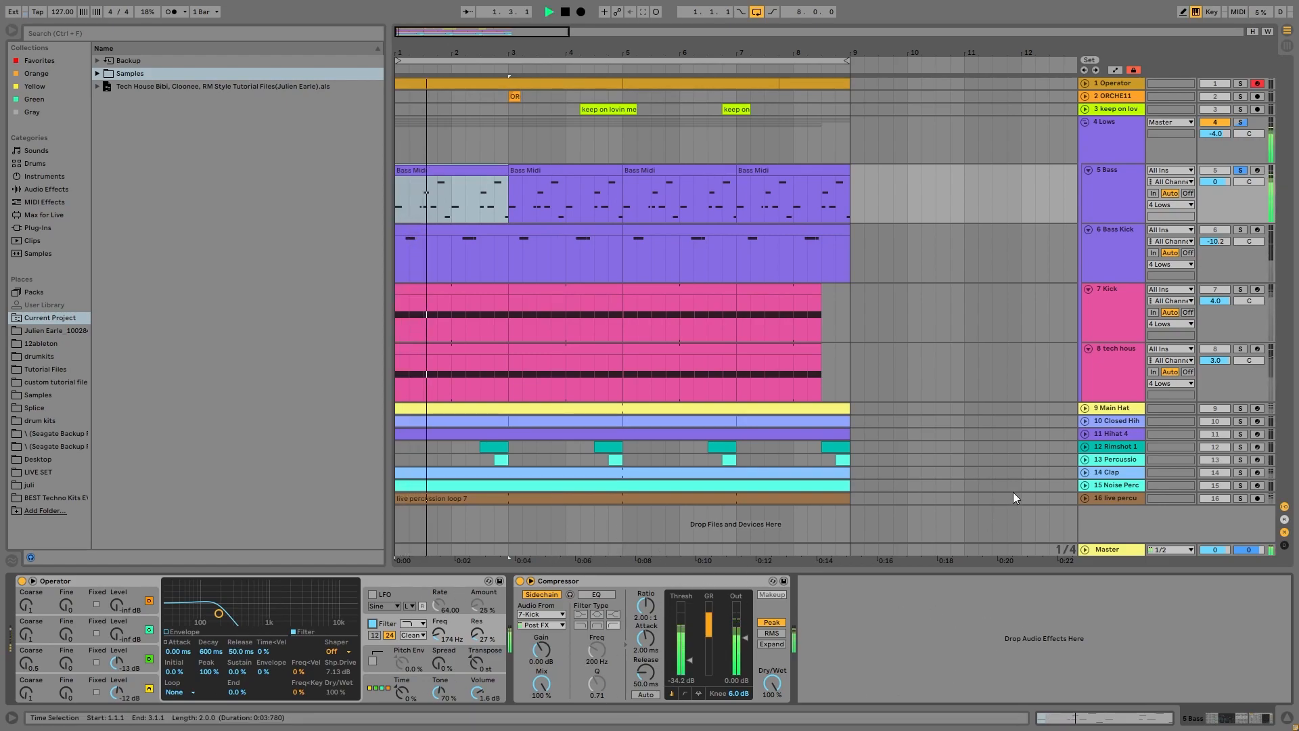
# Solo the Kick and tech house kick tracks together and play them, showing each track's devices.
pyautogui.click(1138, 306)
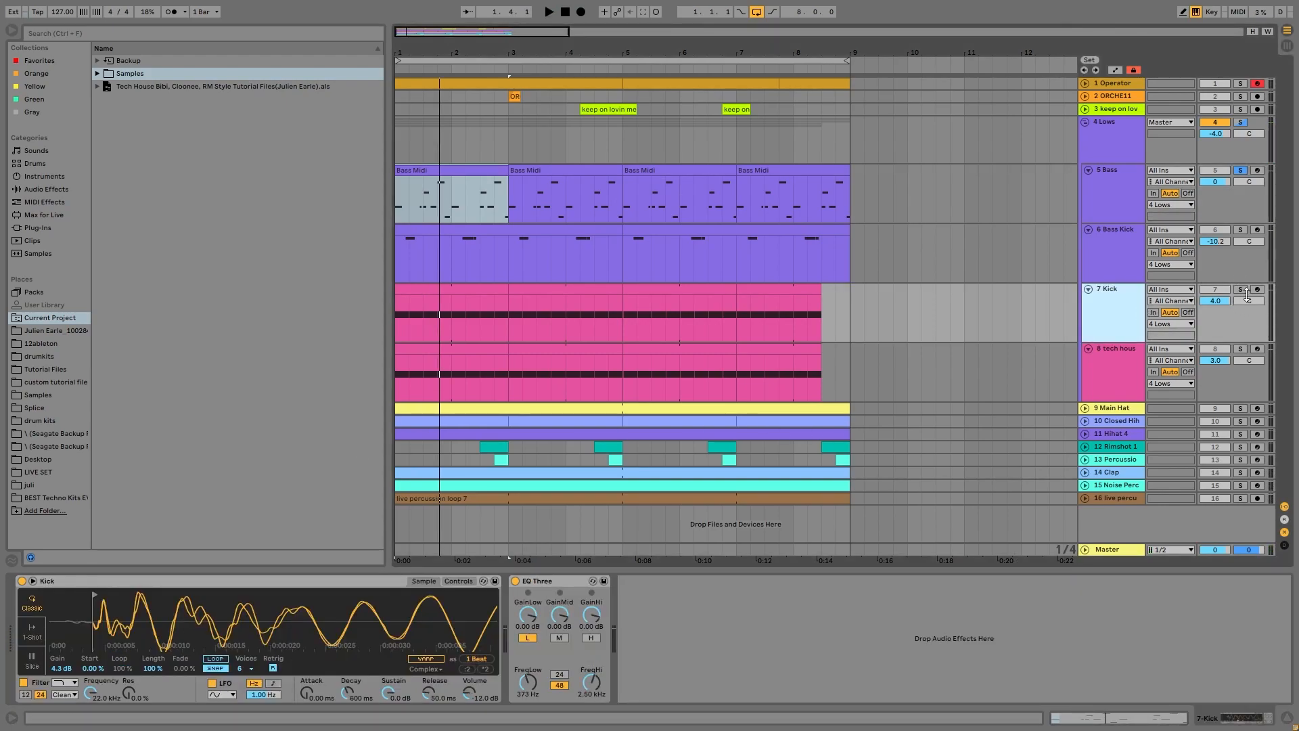
pyautogui.click(1240, 289)
pyautogui.keyDown('ctrl'); pyautogui.click(1241, 349); pyautogui.keyUp('ctrl')
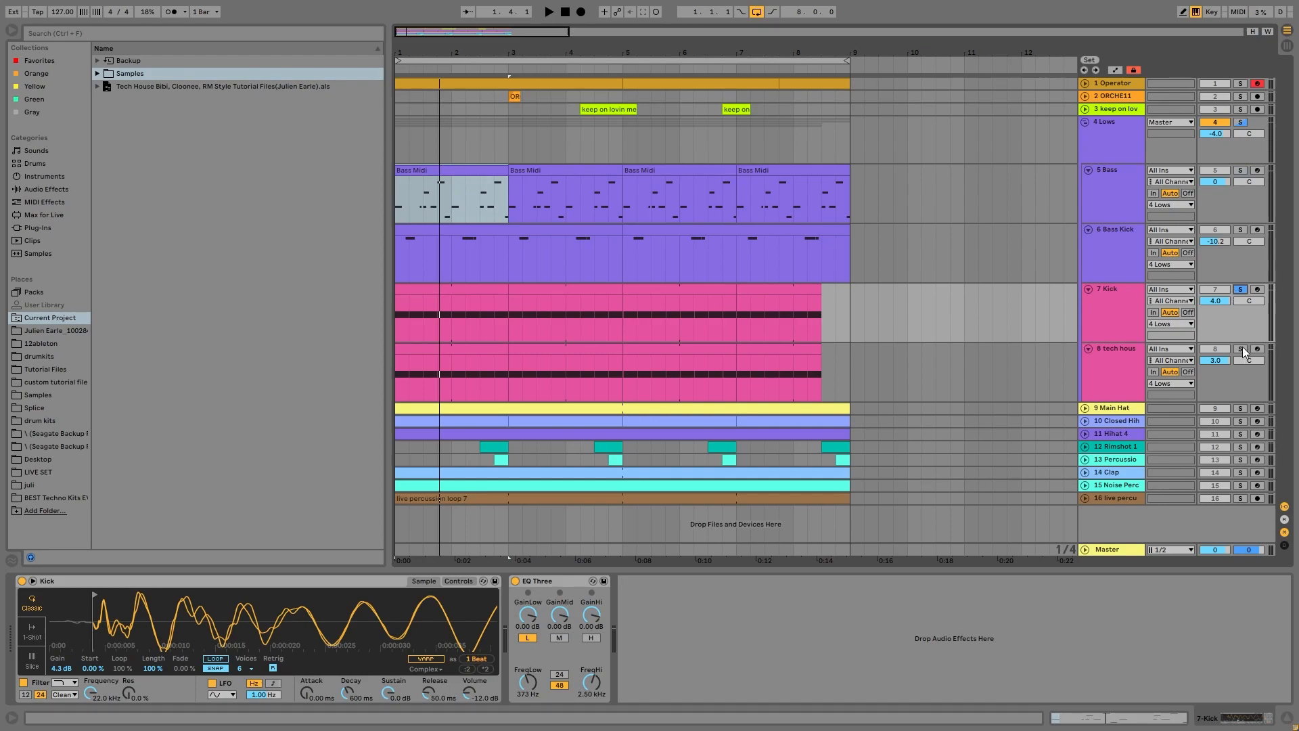
pyautogui.press('space')
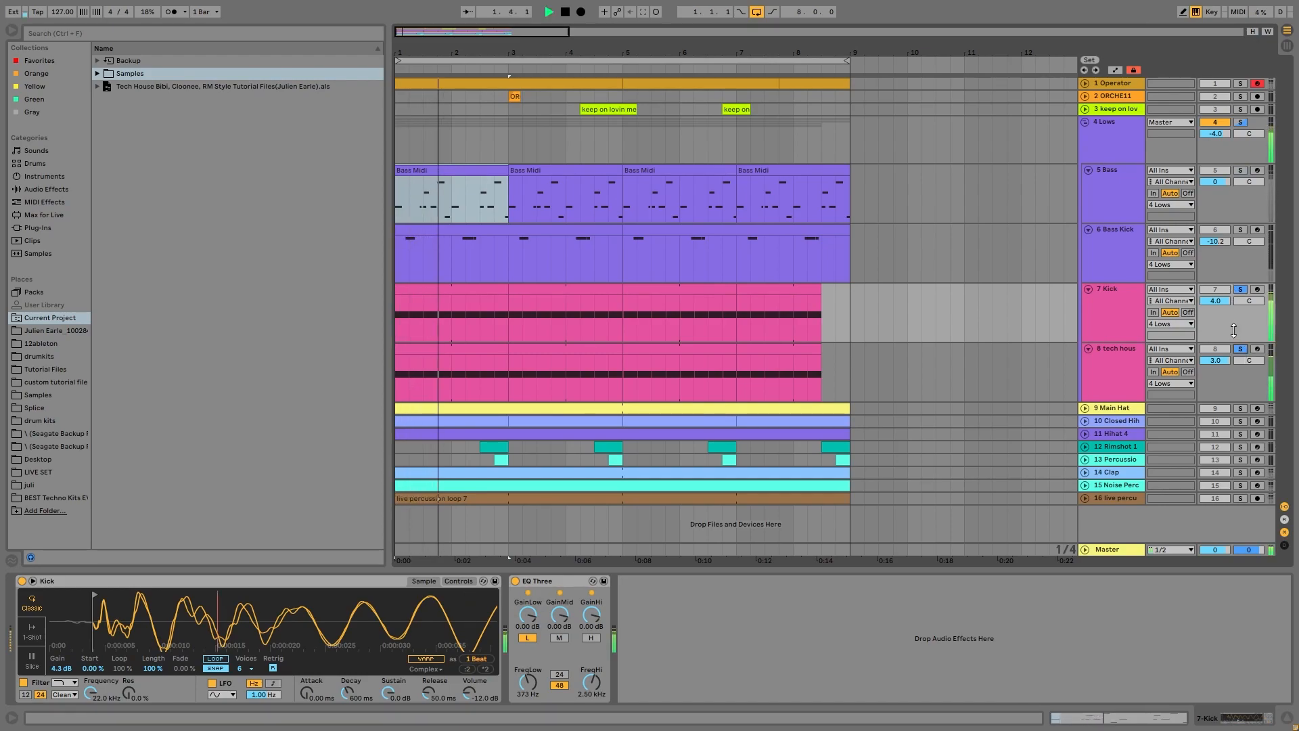
pyautogui.click(1098, 375)
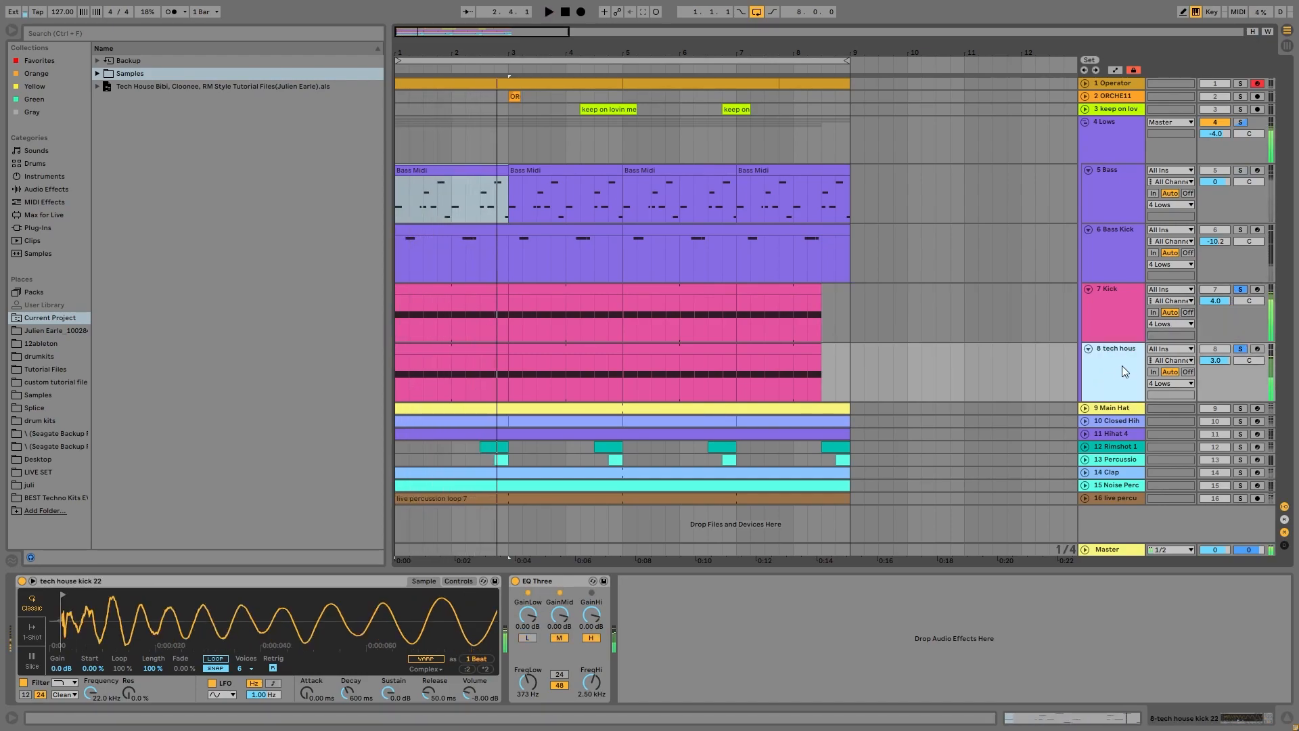
pyautogui.press('space')
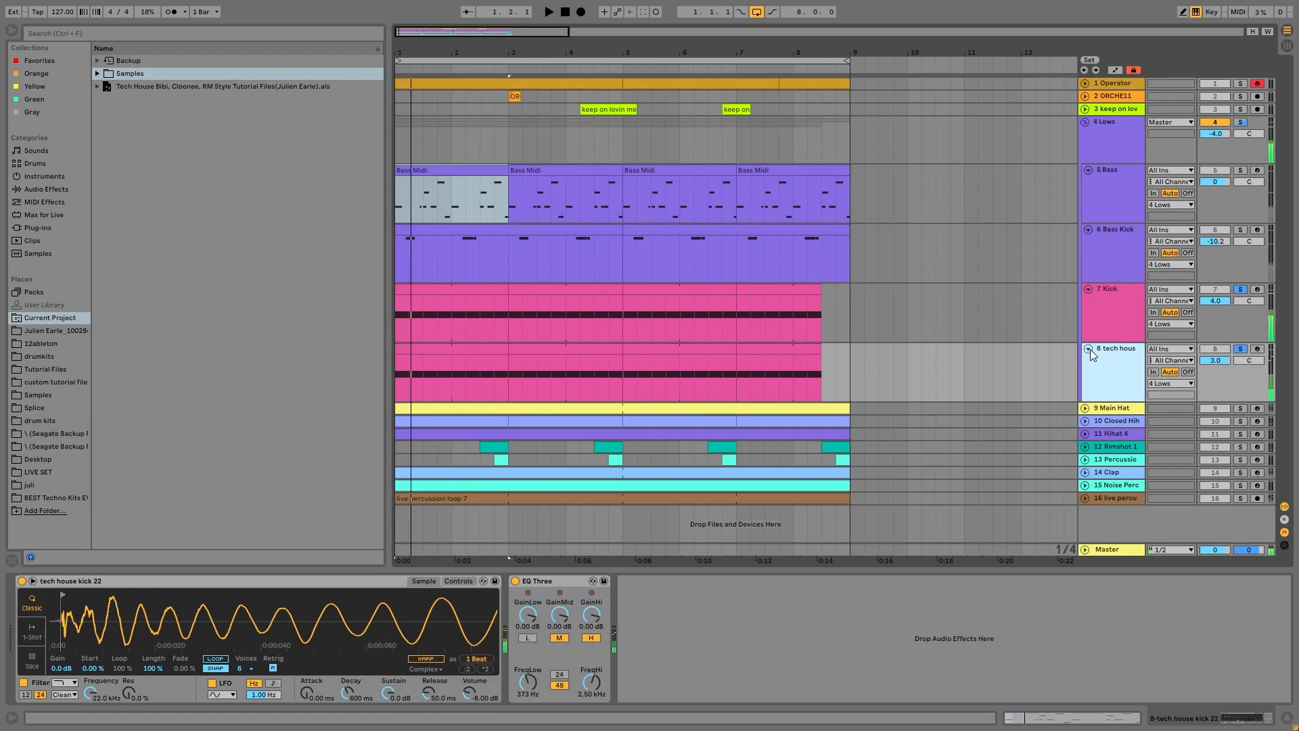
# Solo only the Kick track, show its devices and play it with its EQ Three switched off and on.
pyautogui.click(1240, 350)
pyautogui.click(1125, 301)
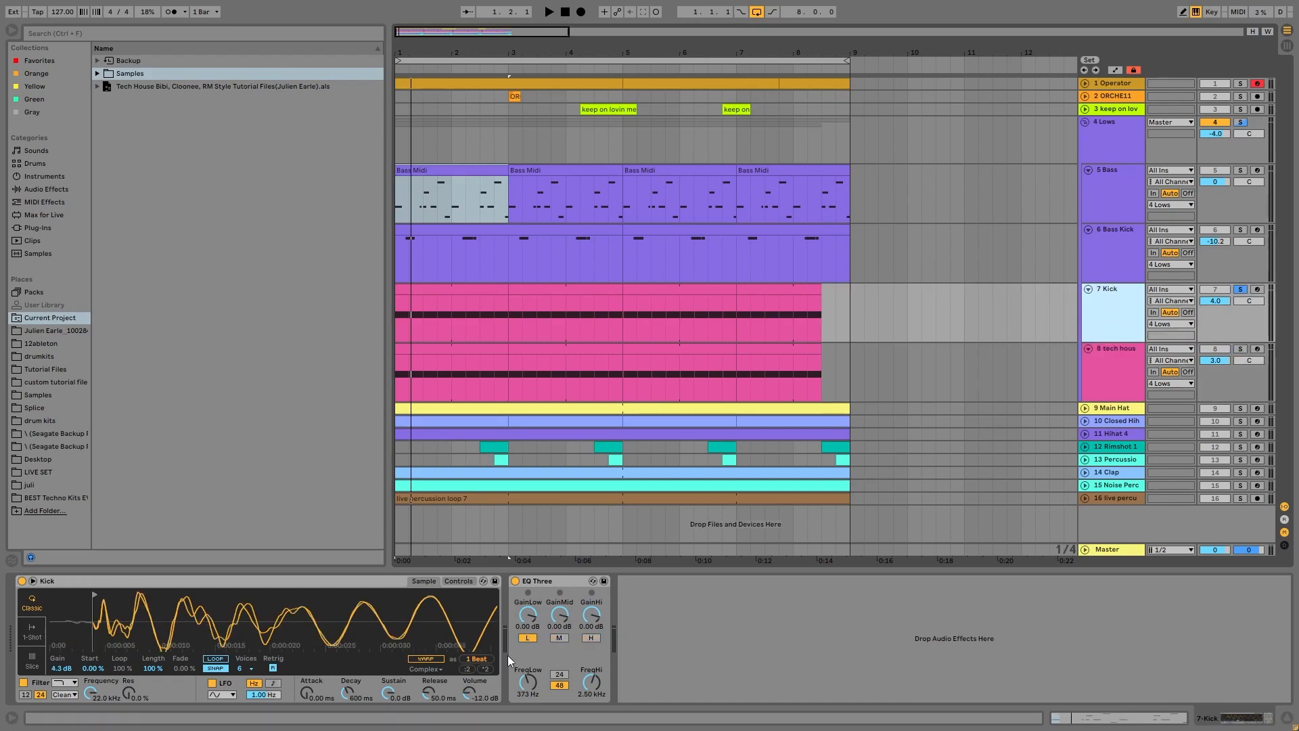
pyautogui.press('space')
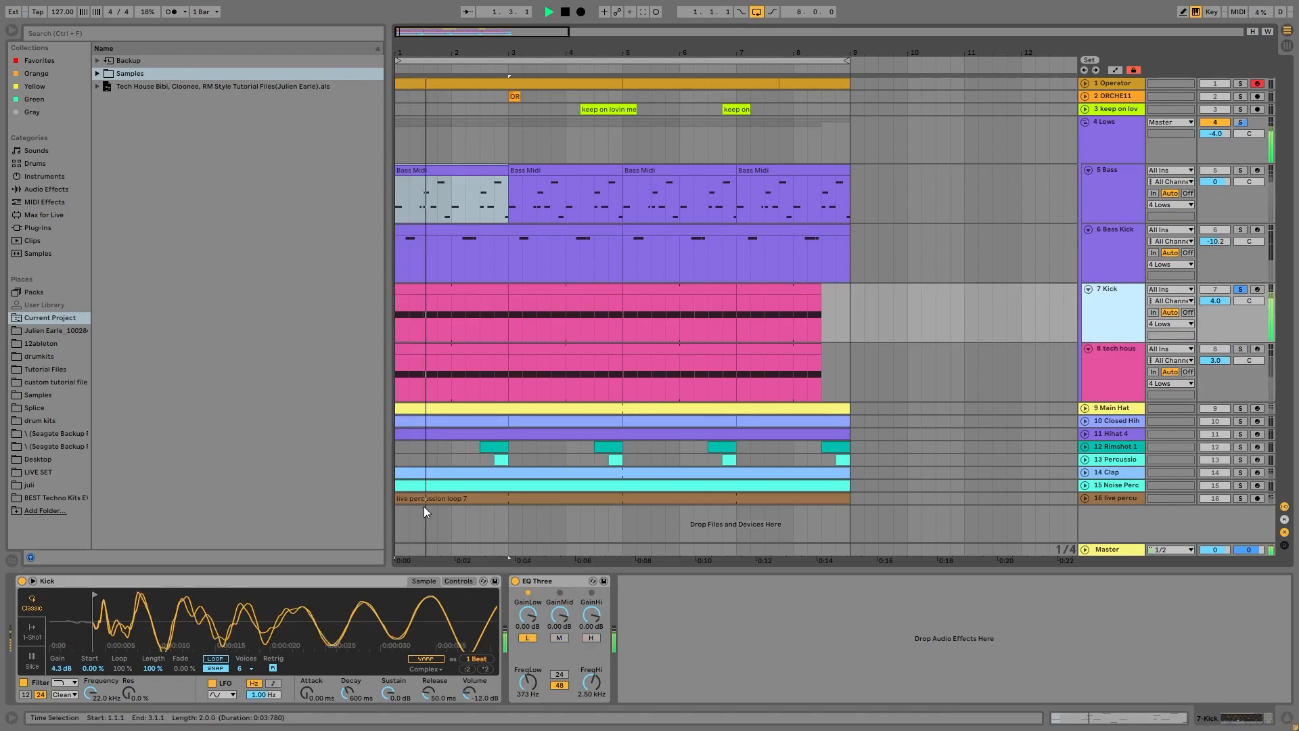
pyautogui.click(514, 580)
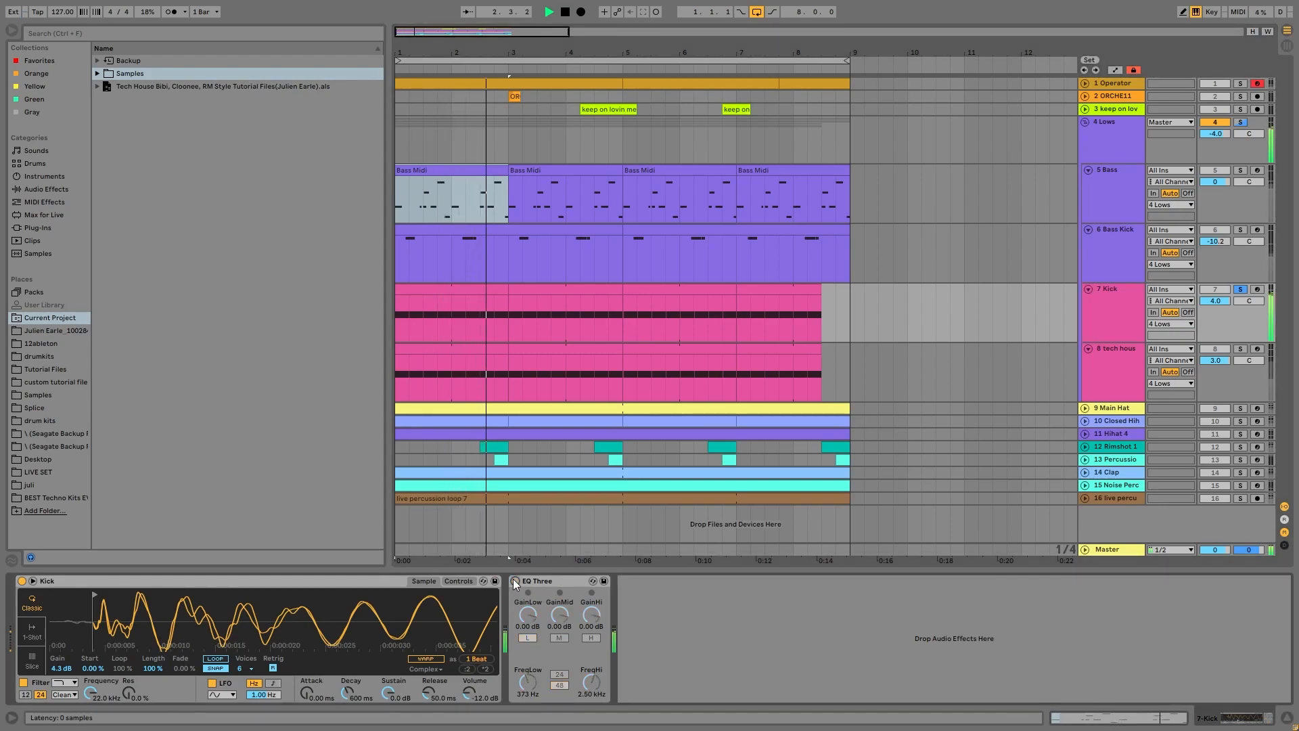
pyautogui.click(514, 580)
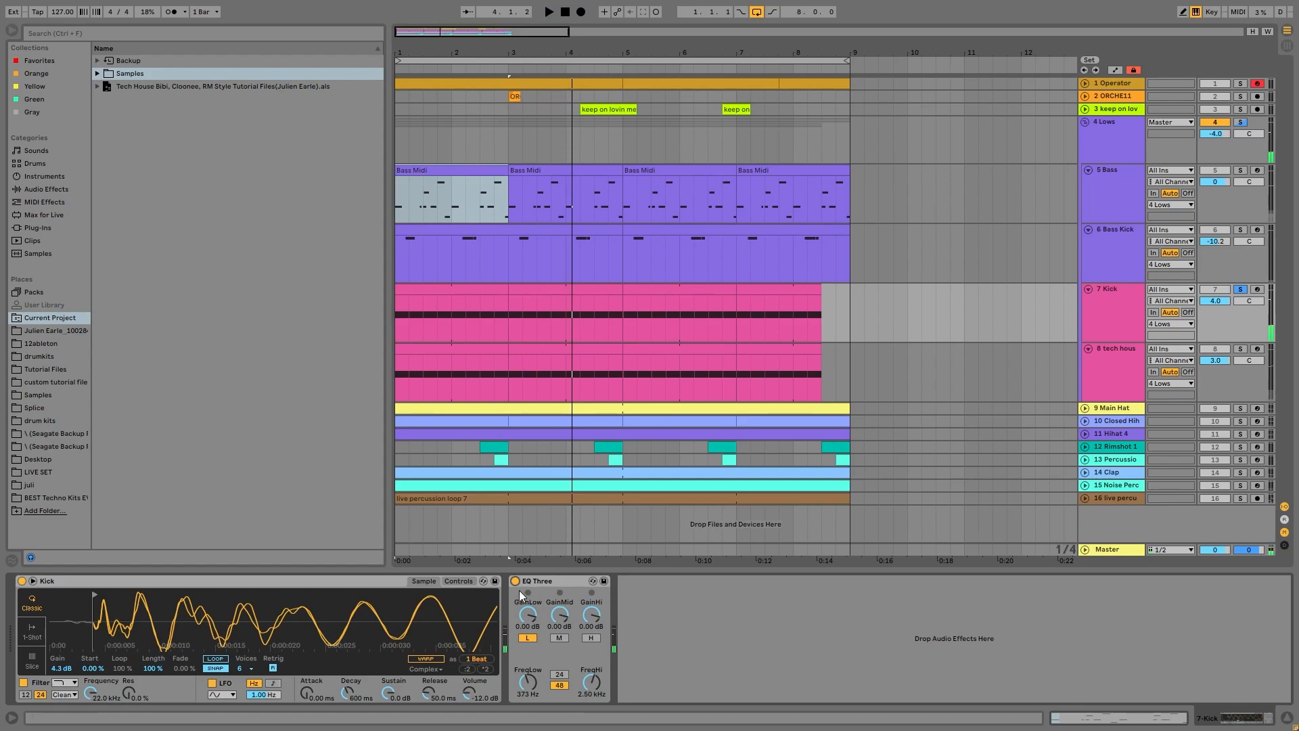
pyautogui.click(516, 581)
pyautogui.press('space')
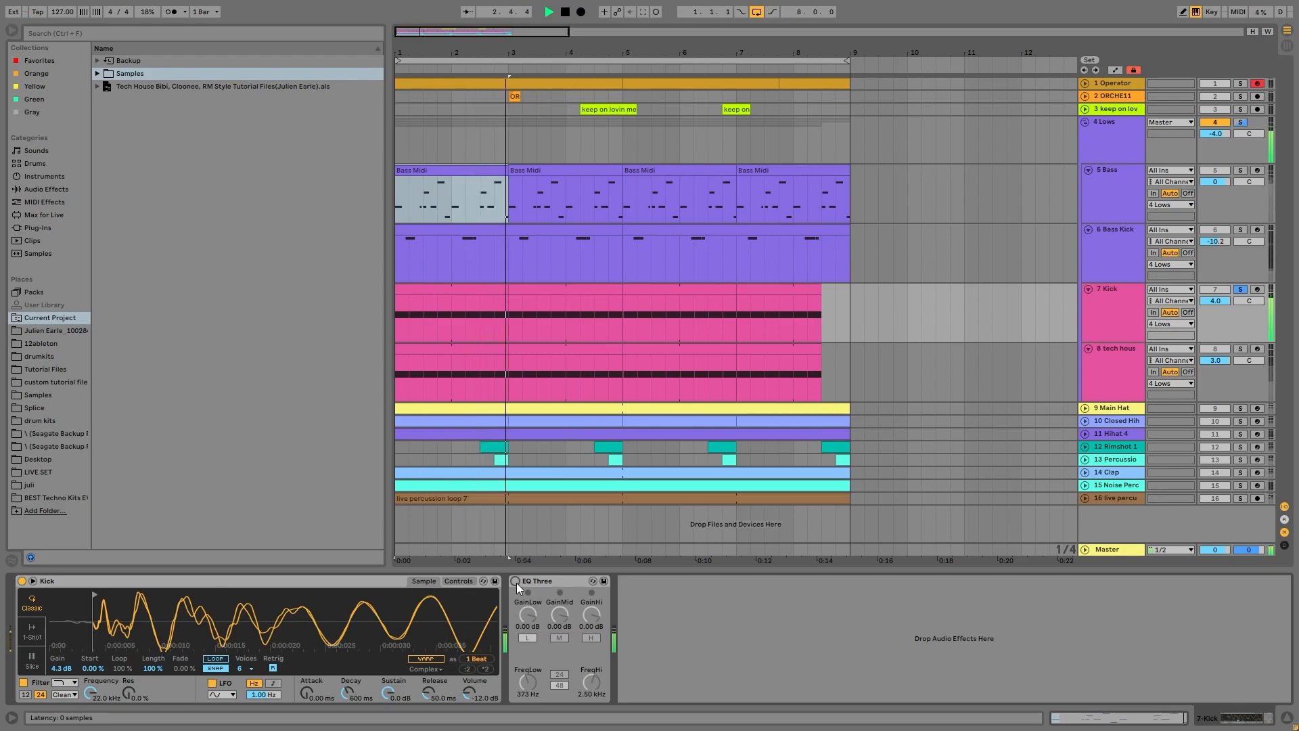
pyautogui.click(515, 581)
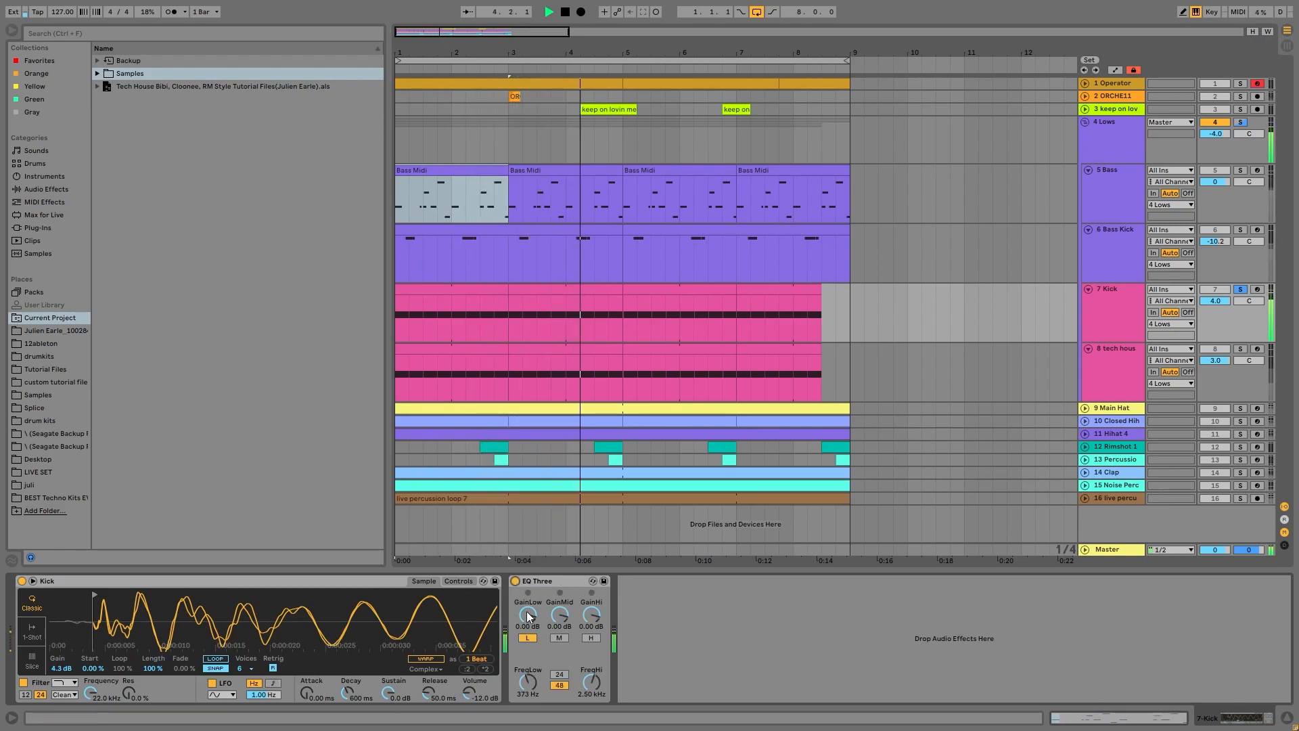
# Play the tech house kick alone in solo with its devices shown and add the Kick track to the solo.
pyautogui.click(1239, 350)
pyautogui.press('space')
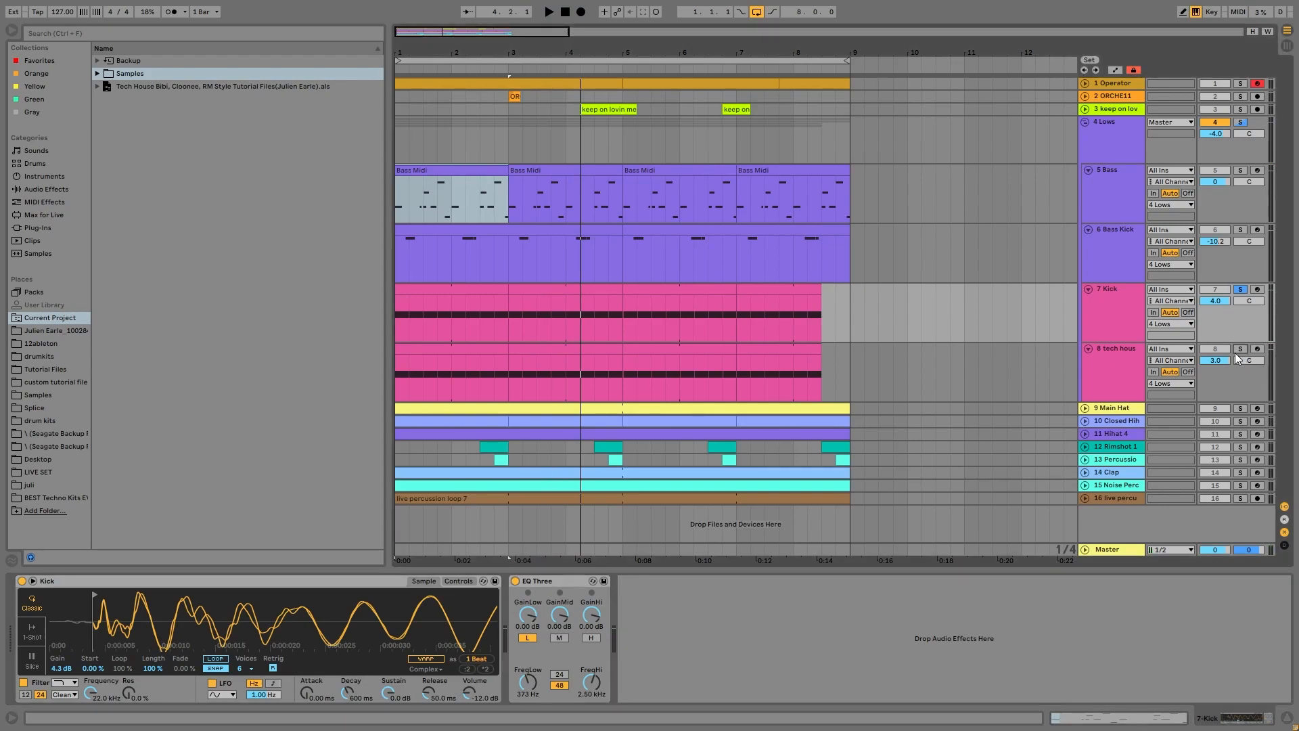
pyautogui.click(1101, 392)
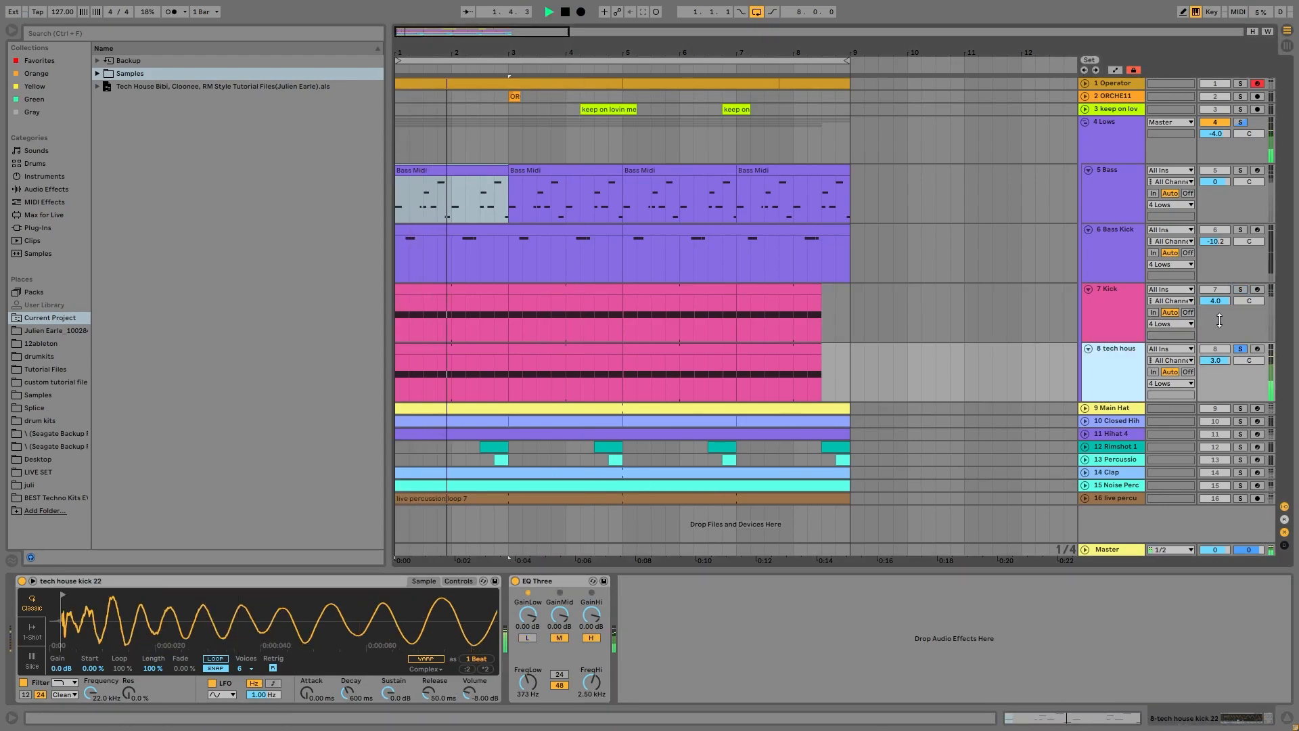
pyautogui.keyDown('ctrl'); pyautogui.click(1239, 290); pyautogui.keyUp('ctrl')
pyautogui.press('space')
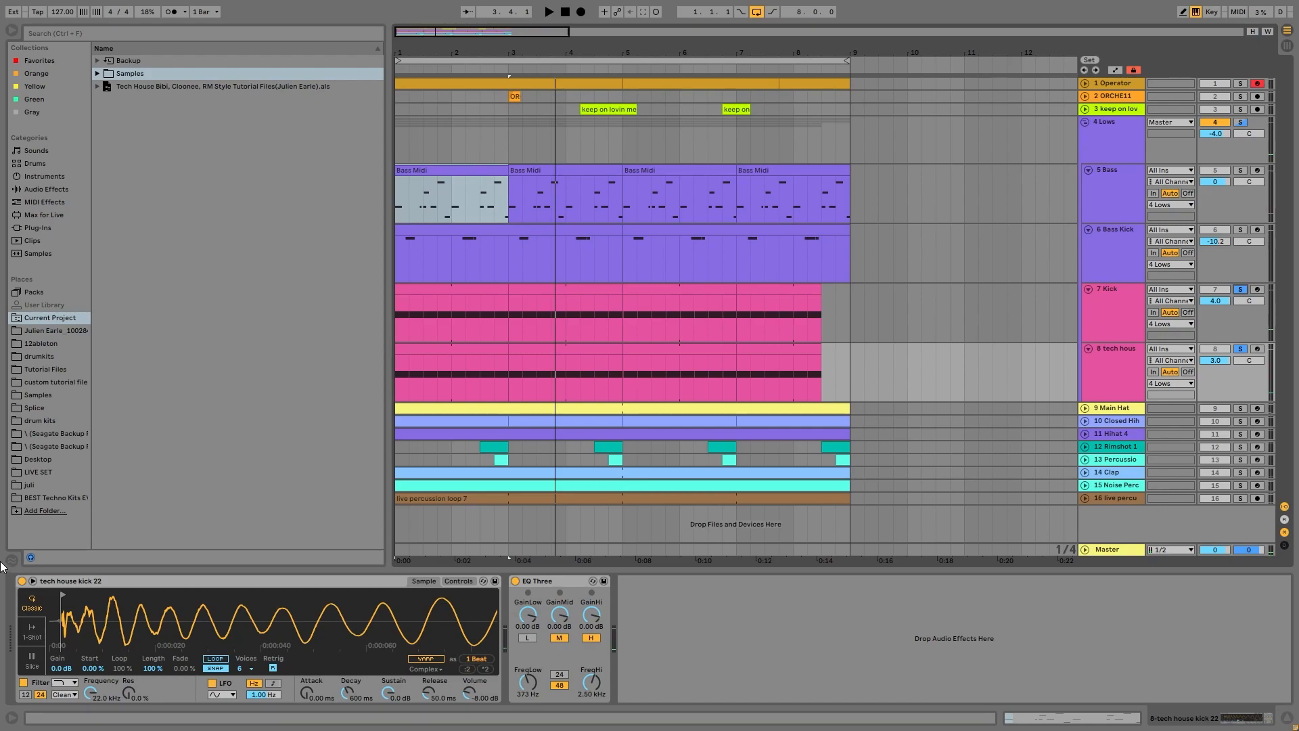
# Show the full sample waveforms of the tech house kick and the Kick, and play both soloed kicks together.
pyautogui.moveTo(150, 619); pyautogui.dragTo(169, 473)
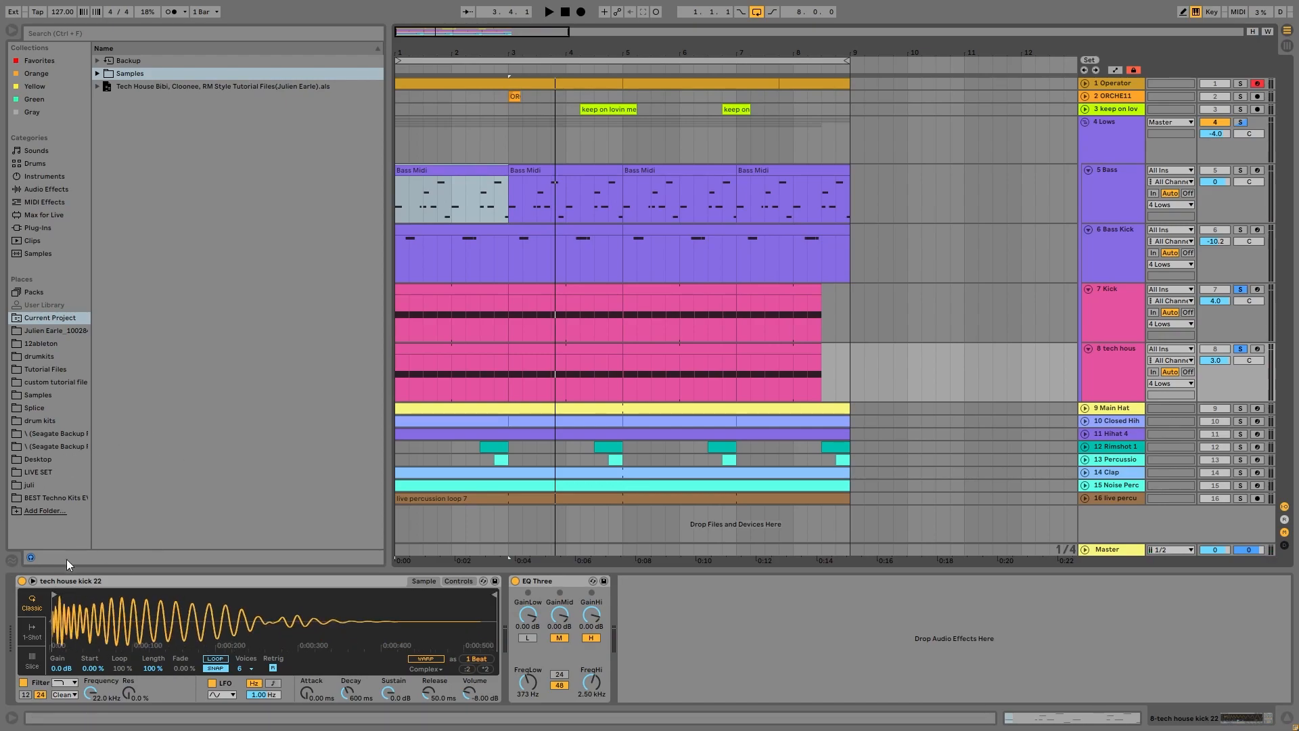
pyautogui.click(1117, 331)
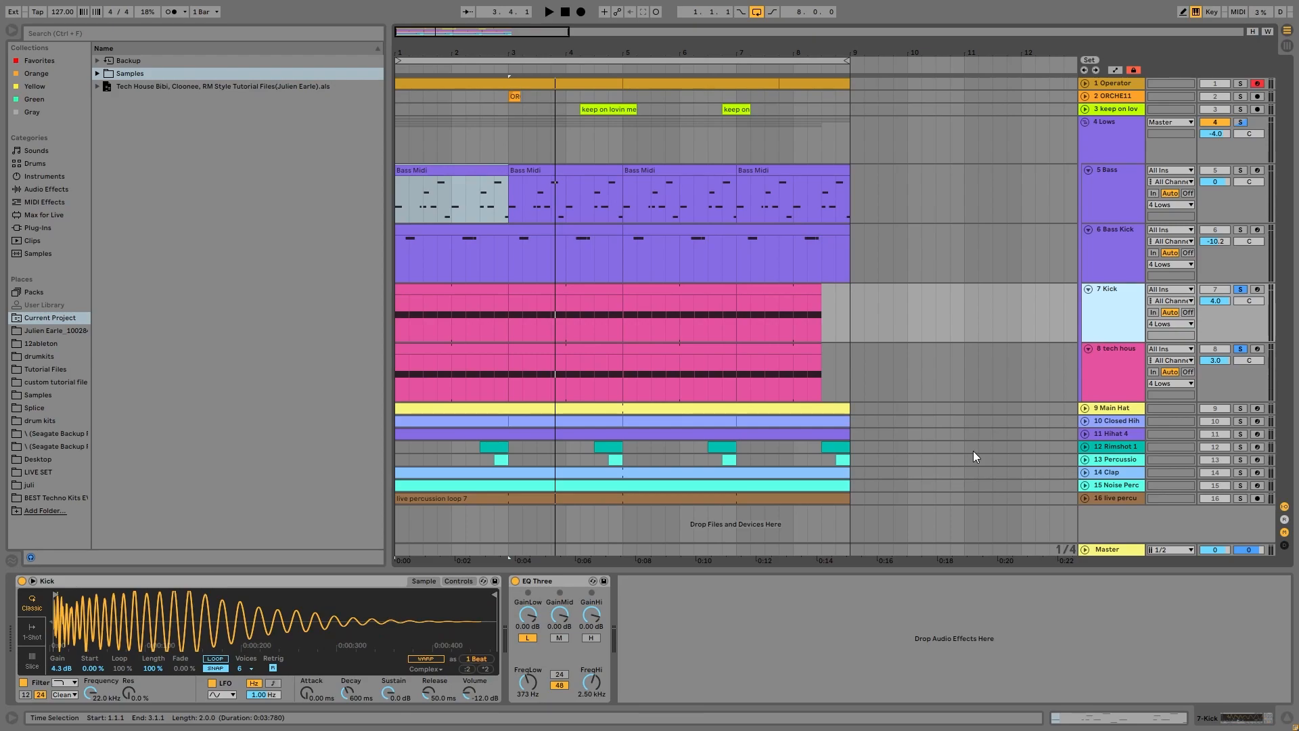
pyautogui.press('space')
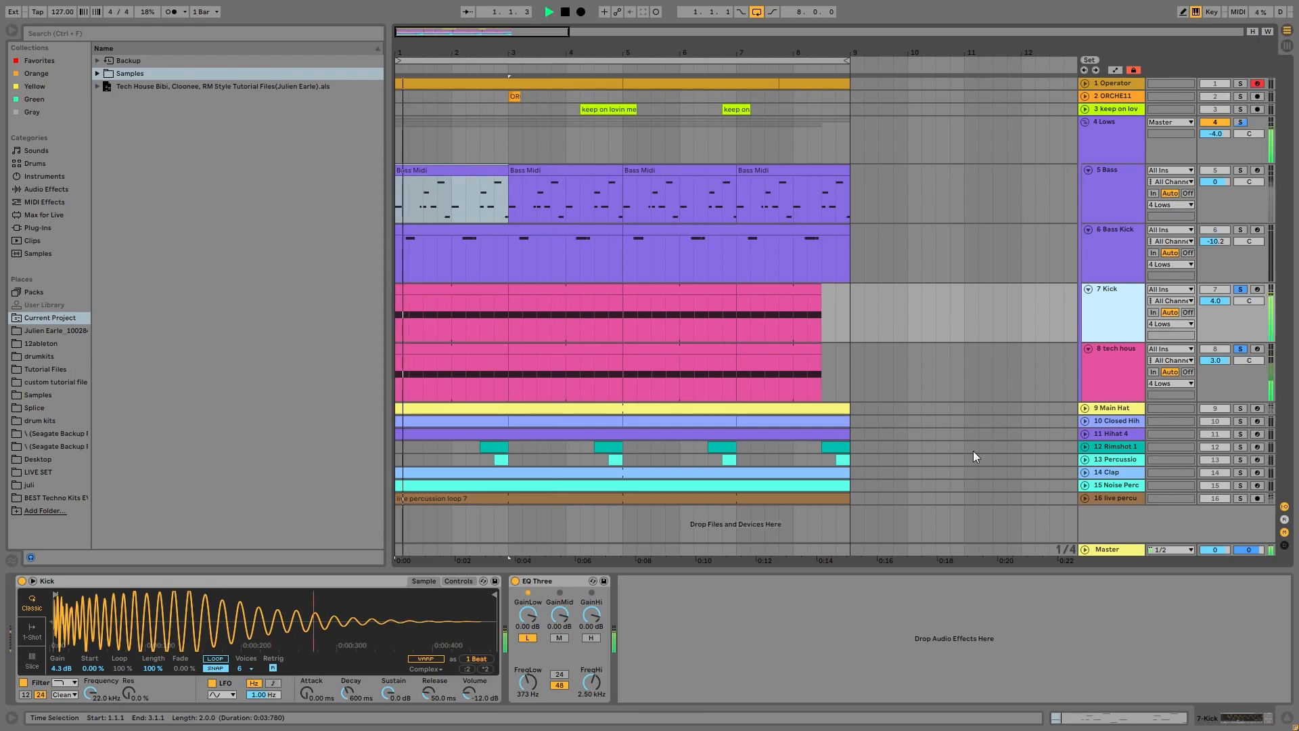
pyautogui.press('space')
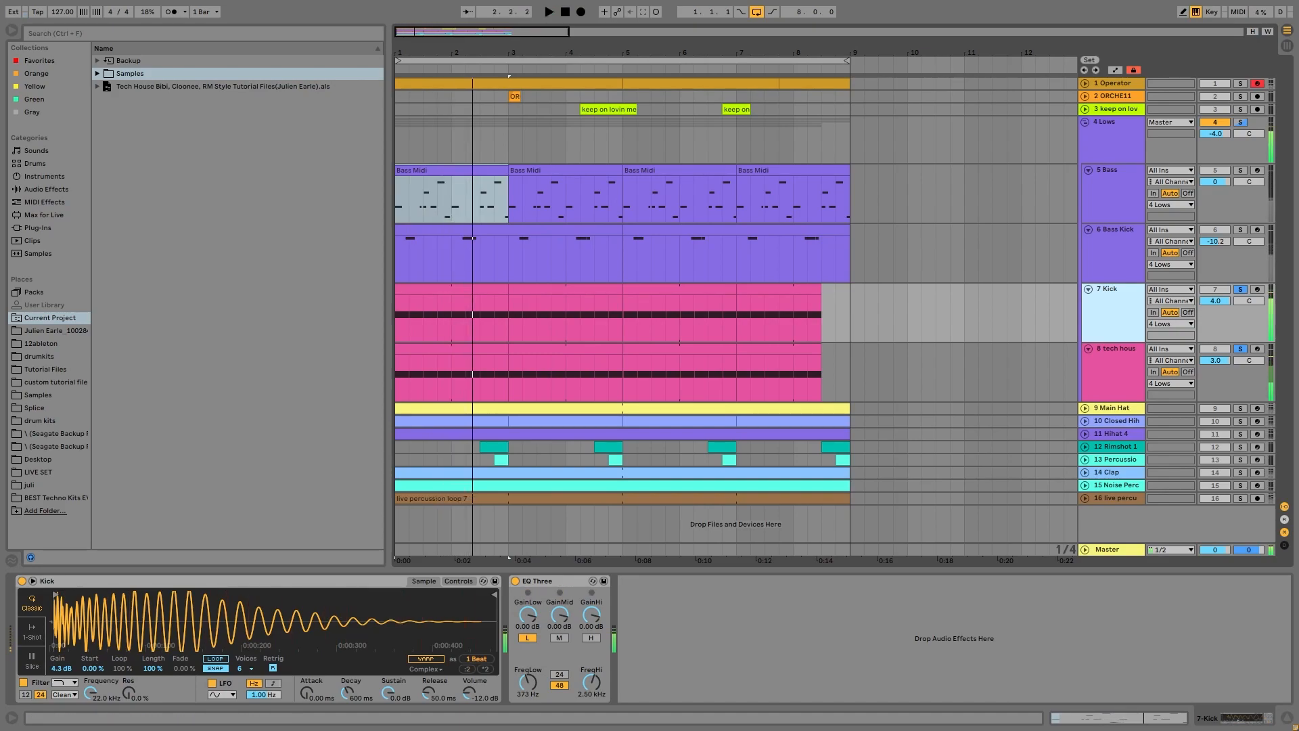
# Solo the whole Lows group and play the bass and kick tracks together.
pyautogui.click(1240, 123)
pyautogui.click(1130, 142)
pyautogui.press('space')
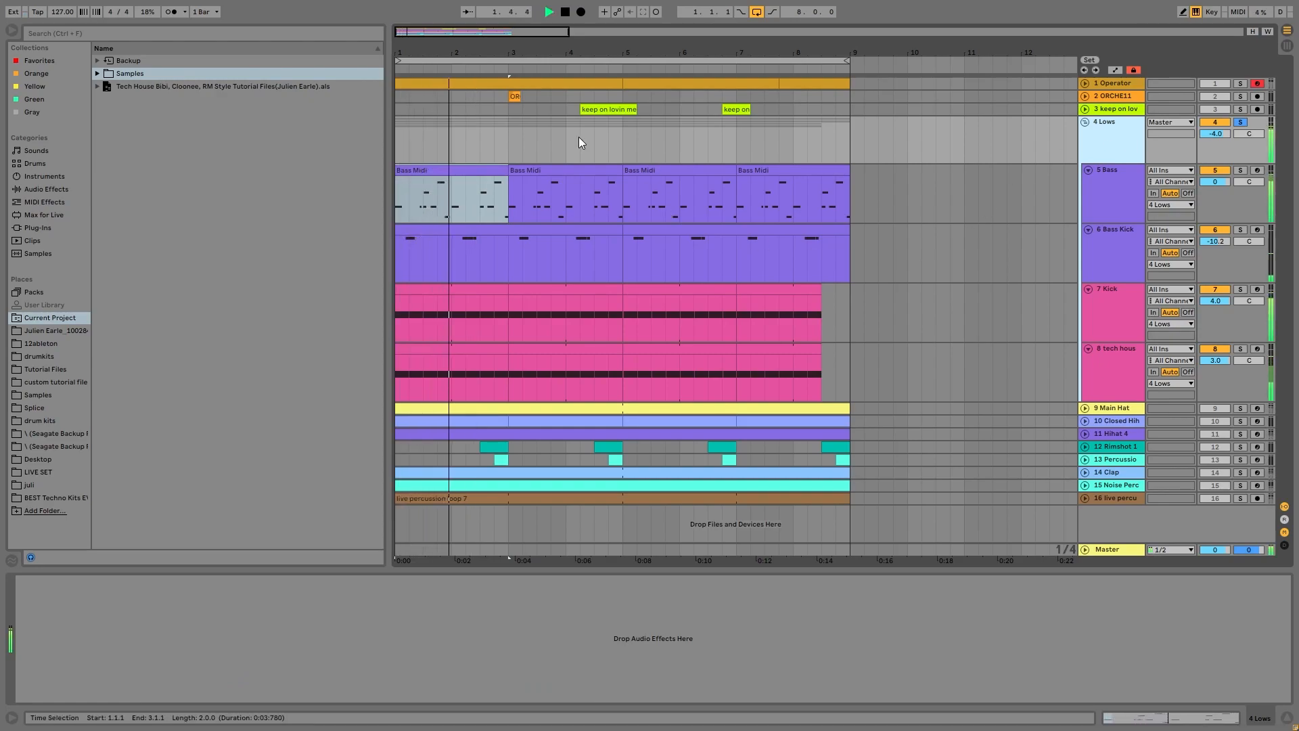
pyautogui.press('space')
pyautogui.press('space')
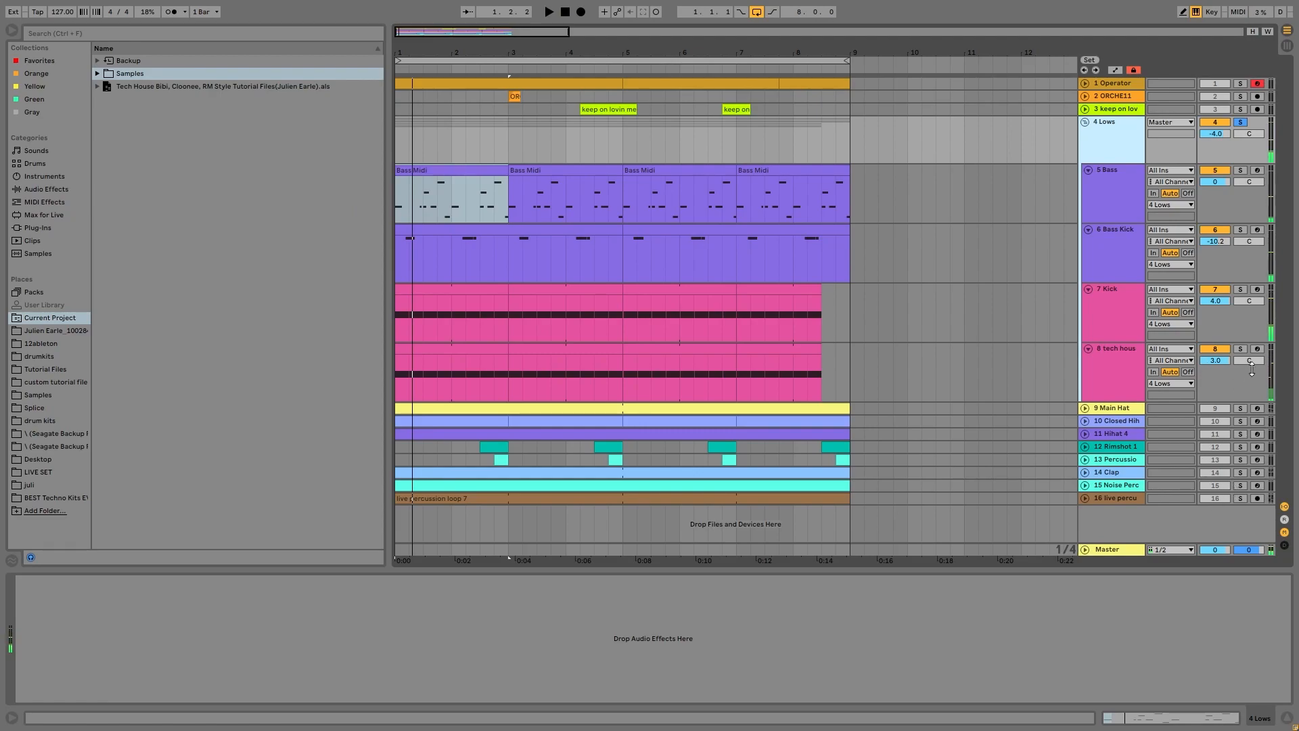
# Solo the Main Hat track, show its Instrument Rack and audition the Hihat 4 and Hihat 2 chains.
pyautogui.click(1240, 408)
pyautogui.click(1098, 407)
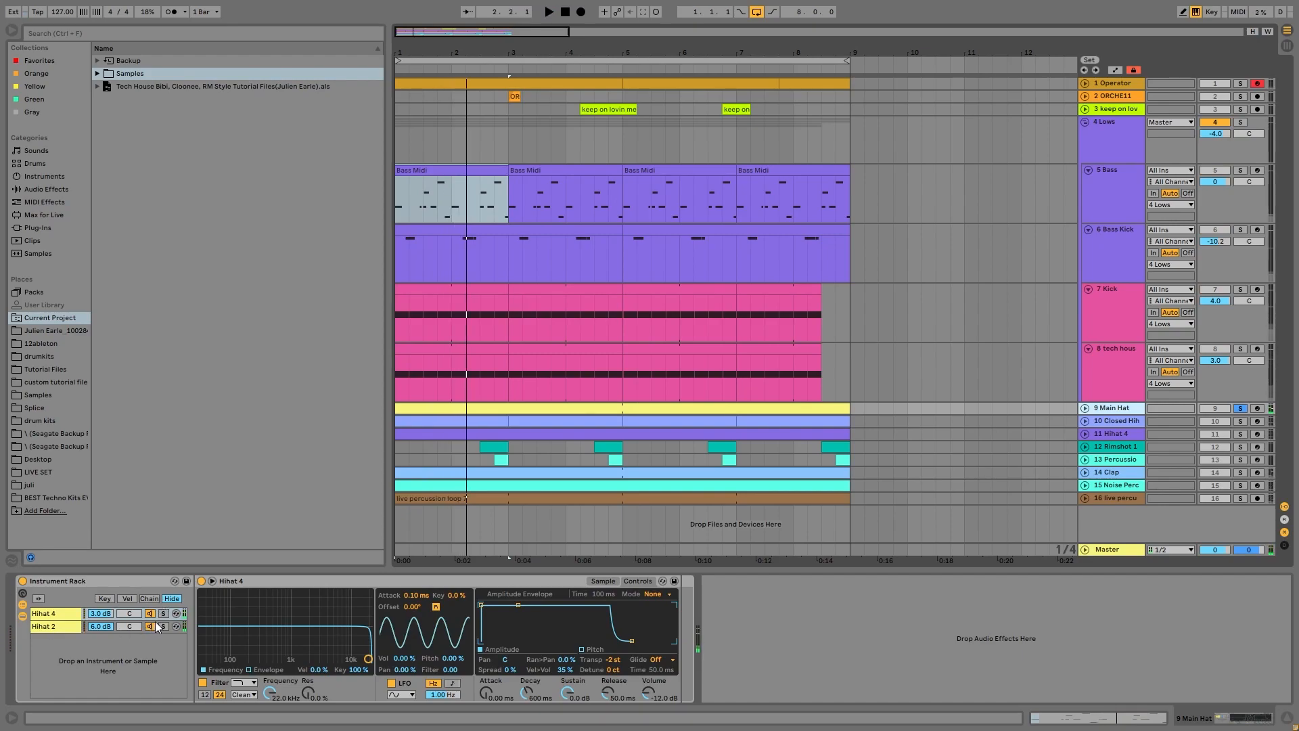
pyautogui.press('space')
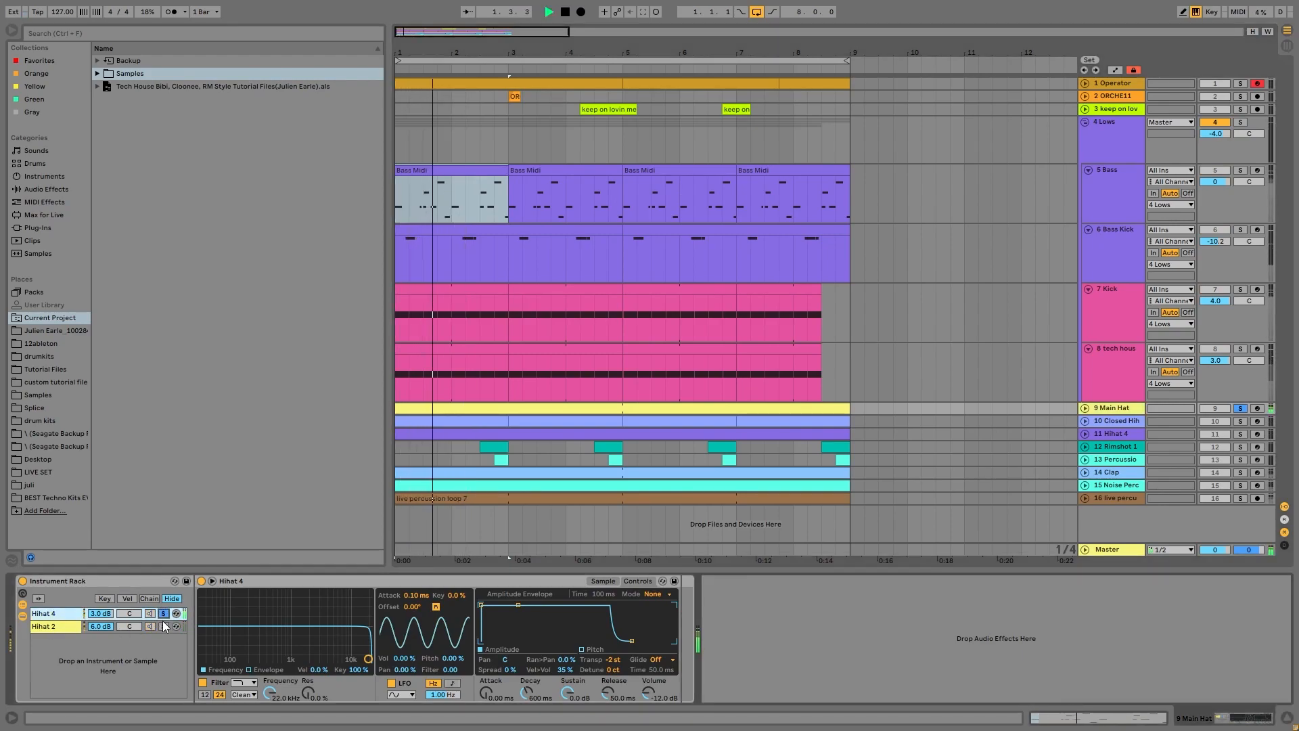
pyautogui.click(164, 626)
pyautogui.click(163, 625)
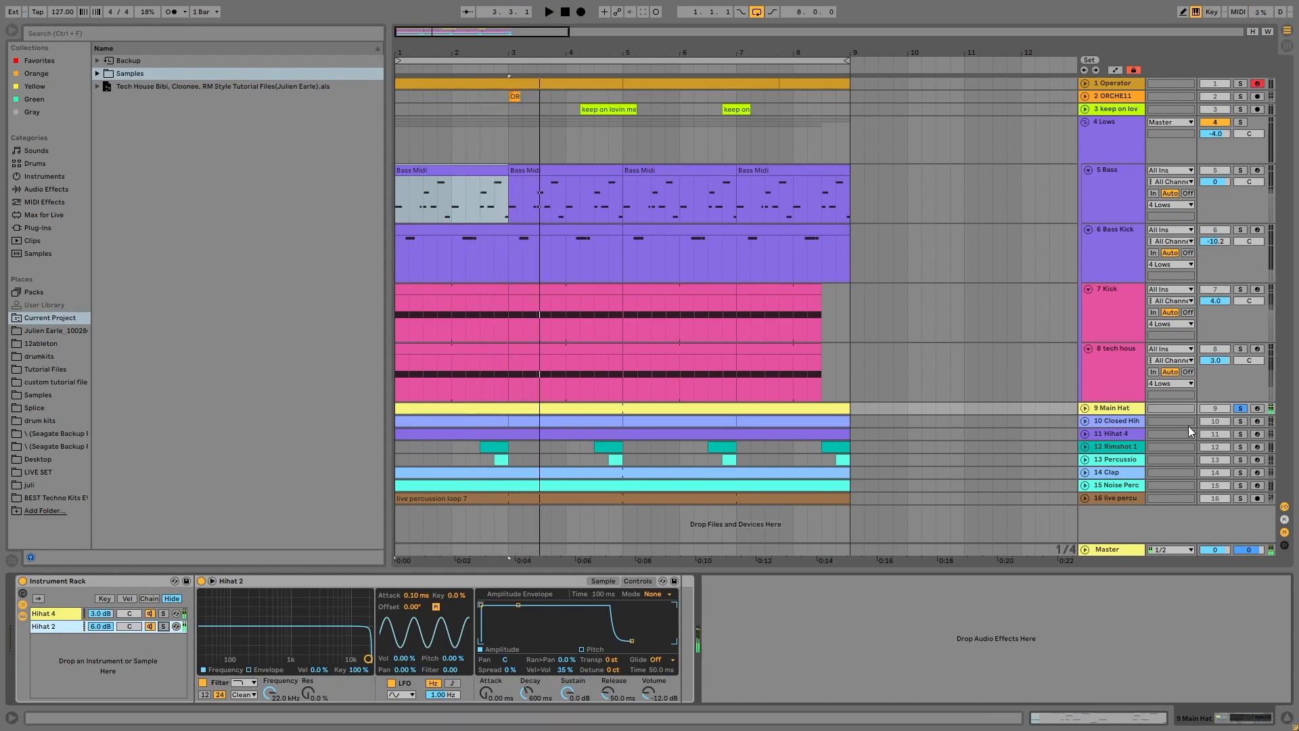
# Take the Main Hat out of solo and unfold its track to show the hat pattern.
pyautogui.click(1240, 408)
pyautogui.click(1084, 408)
pyautogui.press('space')
pyautogui.click(1083, 416)
pyautogui.press('space')
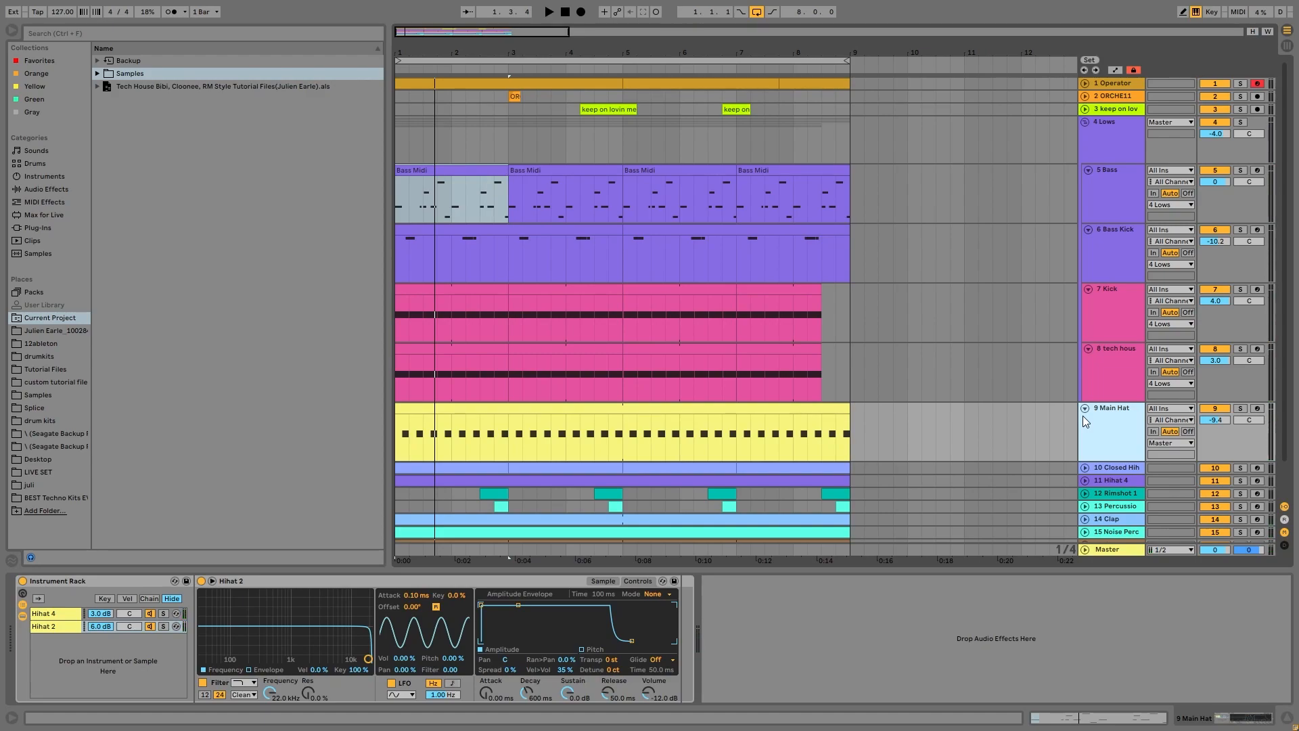
# Play the full mix, switching the Main Hat's solo on and off for comparison.
pyautogui.press('space')
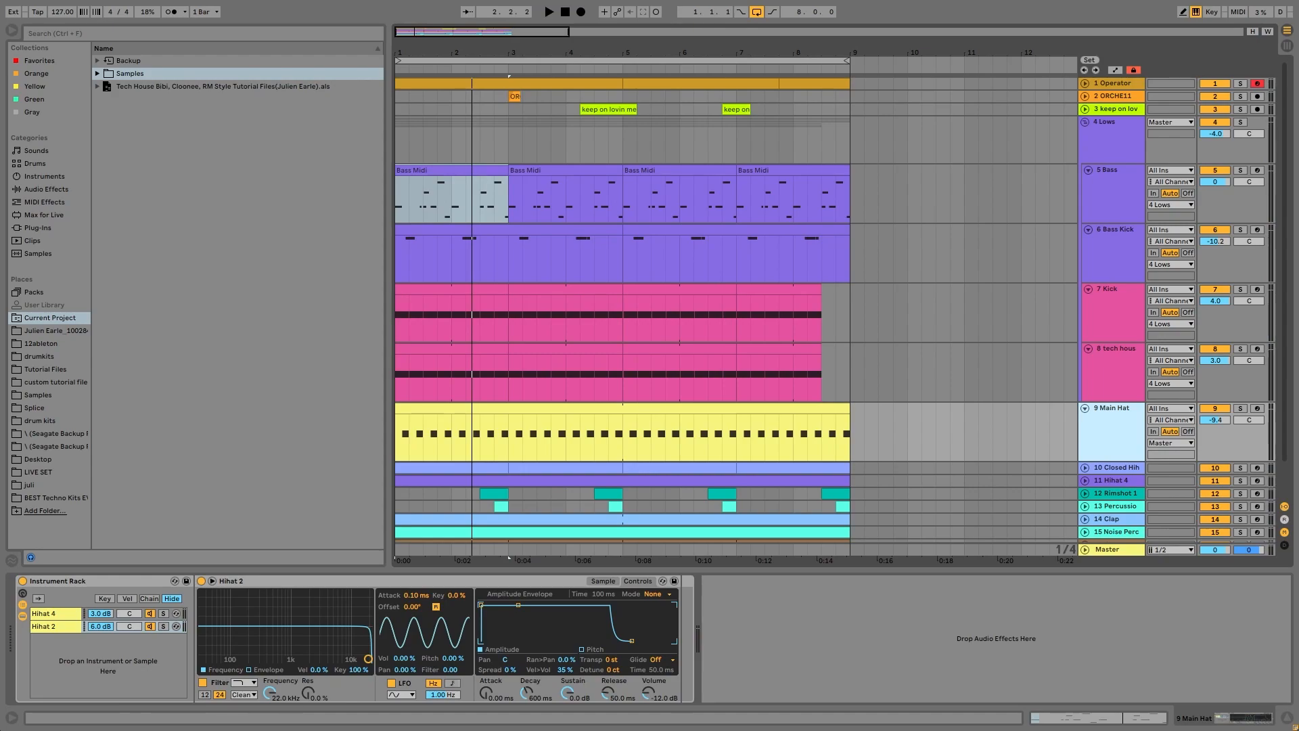
pyautogui.press('space')
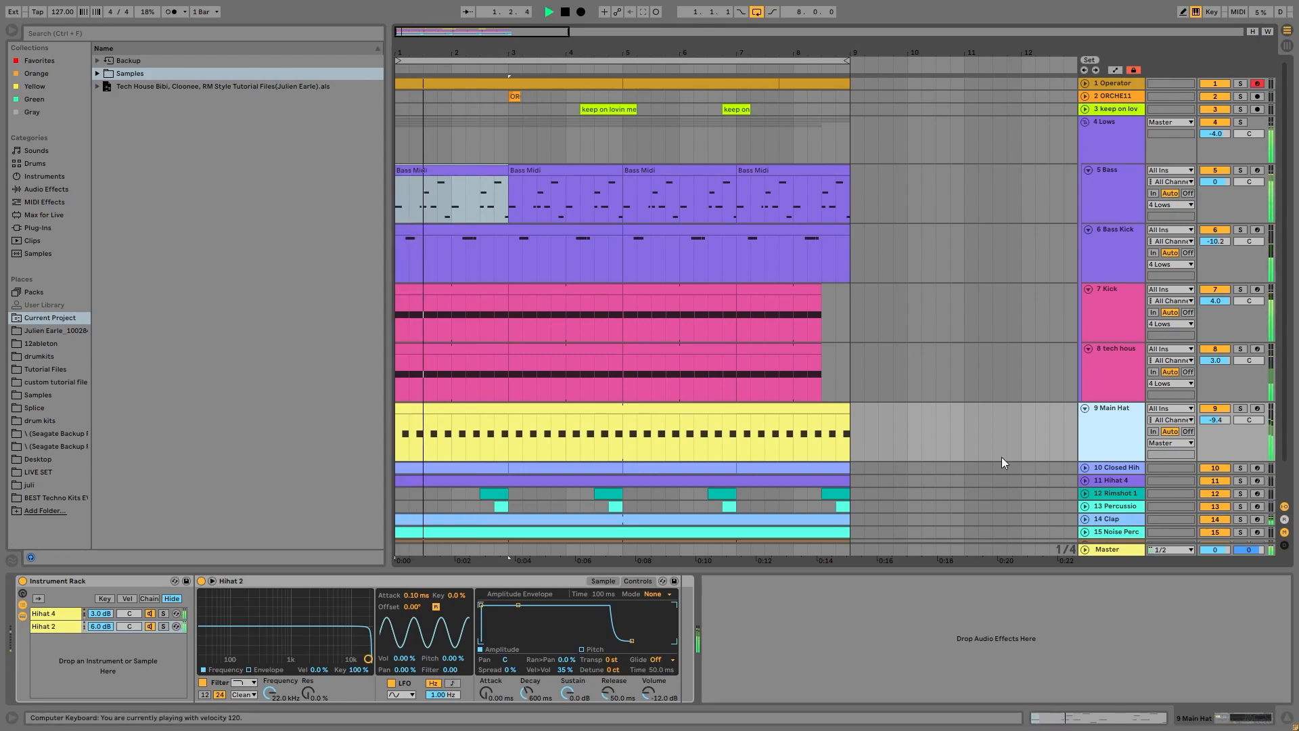
pyautogui.click(1243, 408)
pyautogui.click(1243, 408)
pyautogui.scroll(-2, 1196, 469)
pyautogui.press('space')
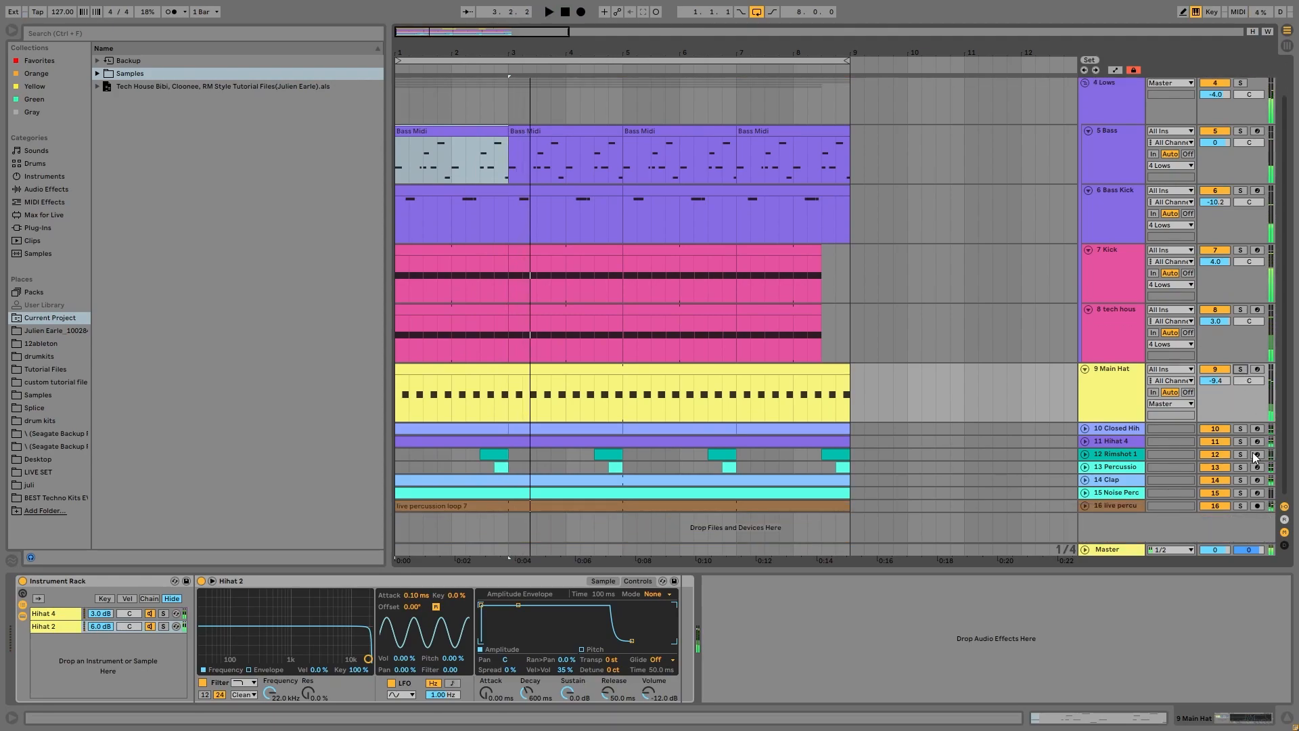
# Solo the Closed Hihat and Hihat 4 tracks together and play them.
pyautogui.click(1242, 431)
pyautogui.click(1239, 441)
pyautogui.press('space')
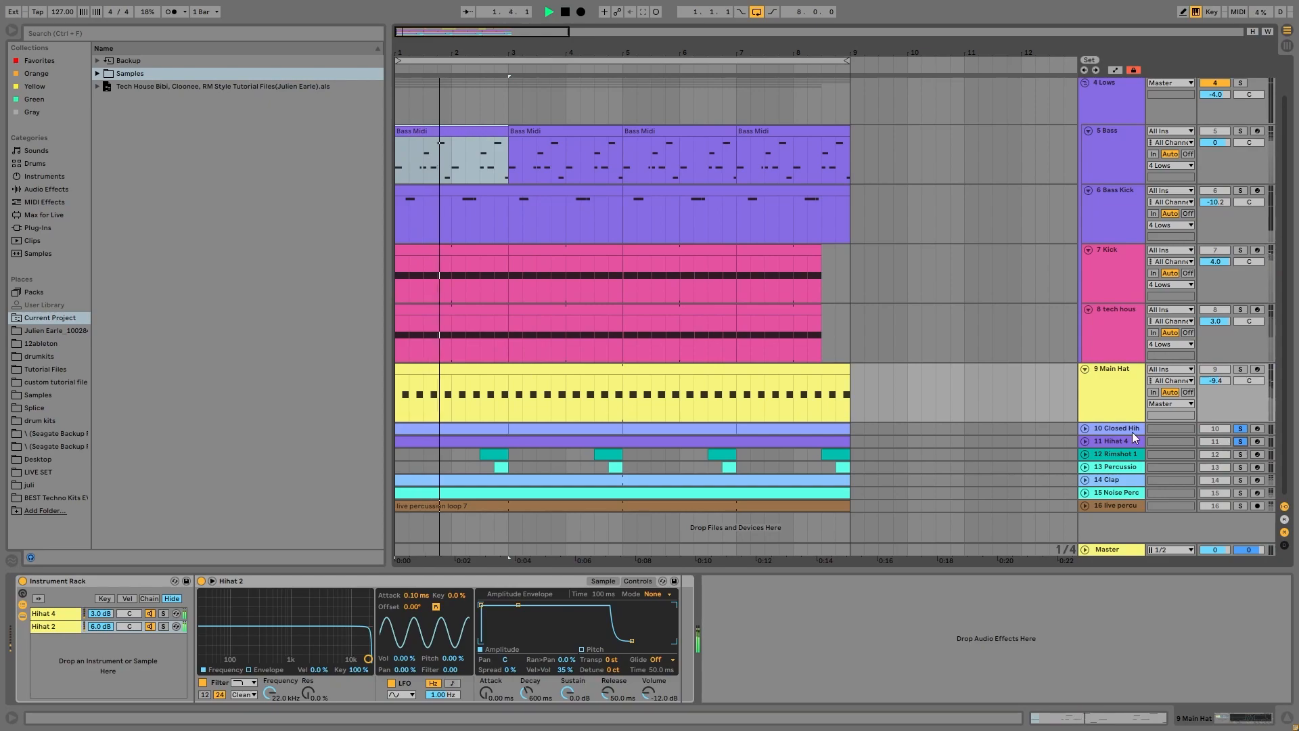
# Unfold the Hihat 4 and Closed Hihat tracks and add the Main Hat to the solo to hear all three together.
pyautogui.click(1085, 441)
pyautogui.click(1085, 429)
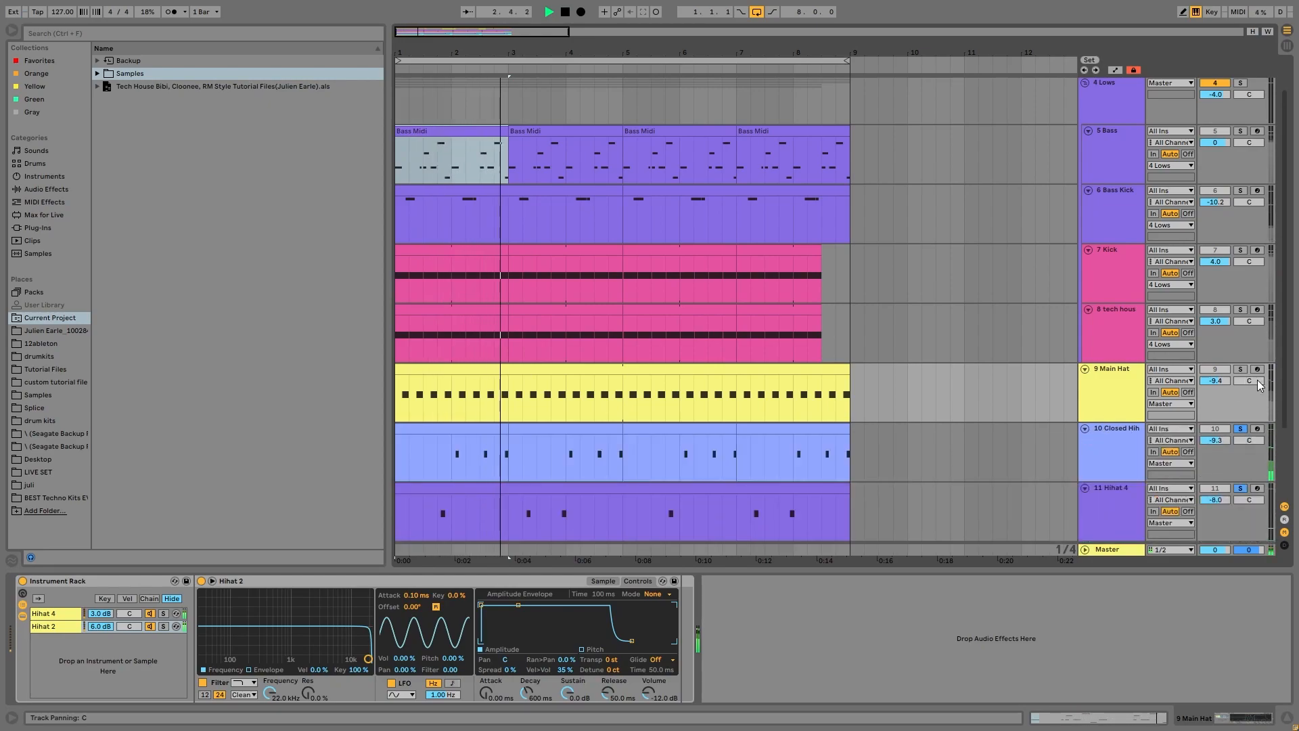
pyautogui.click(1240, 369)
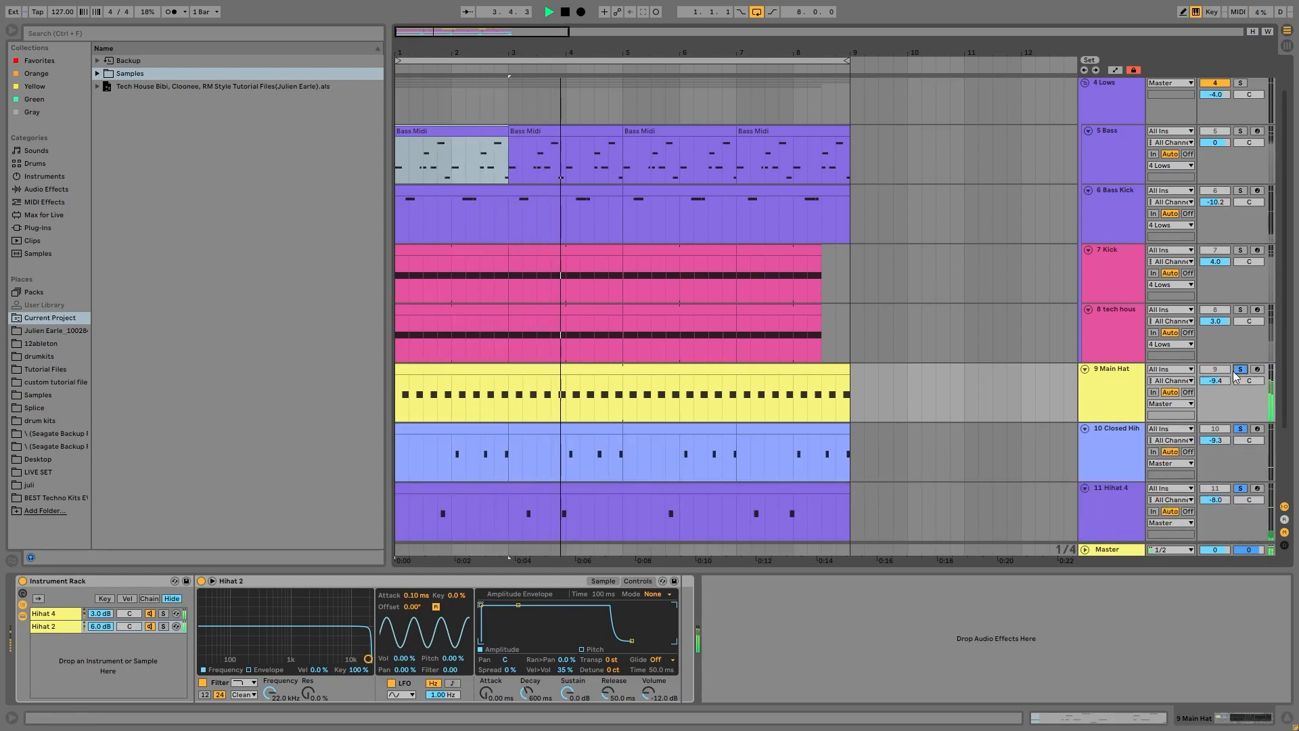
# Add the Rimshot 1 and Percussion tracks to the solo, unfold both and play from bar 2.
pyautogui.scroll(-2, 1106, 472)
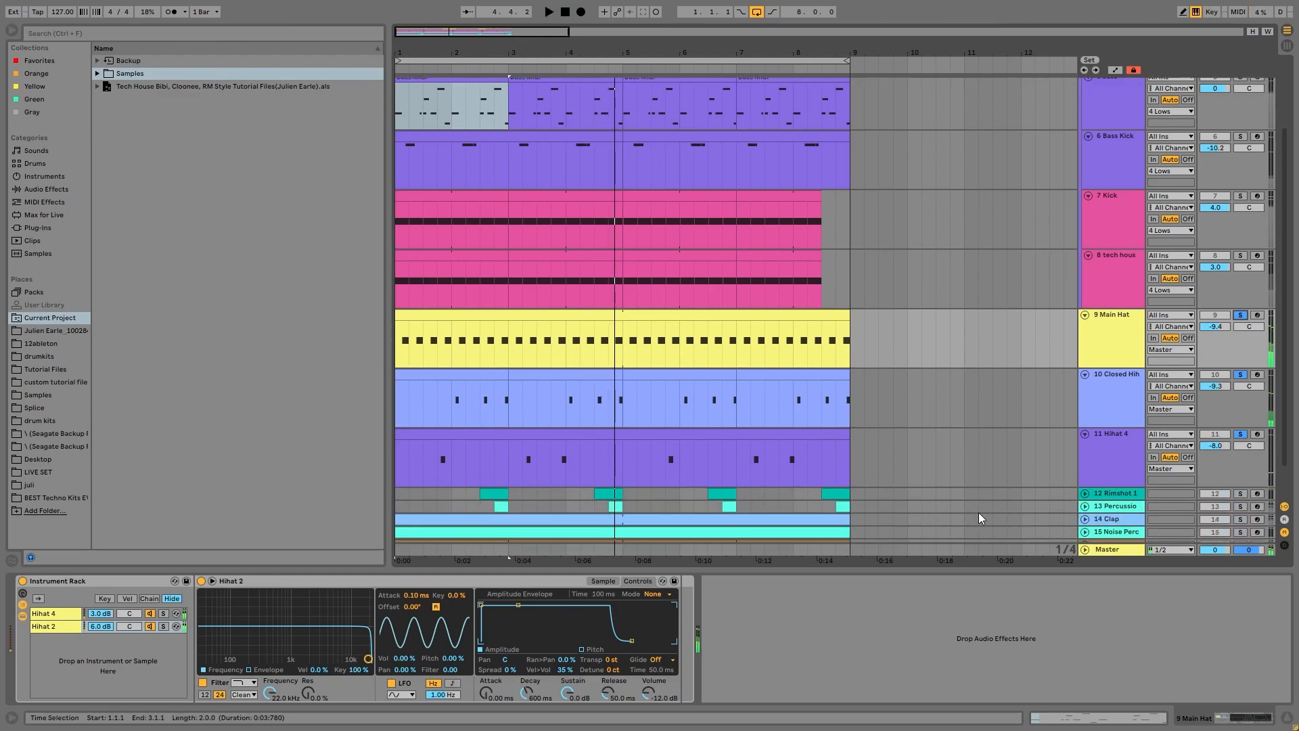
pyautogui.scroll(-2, 508, 463)
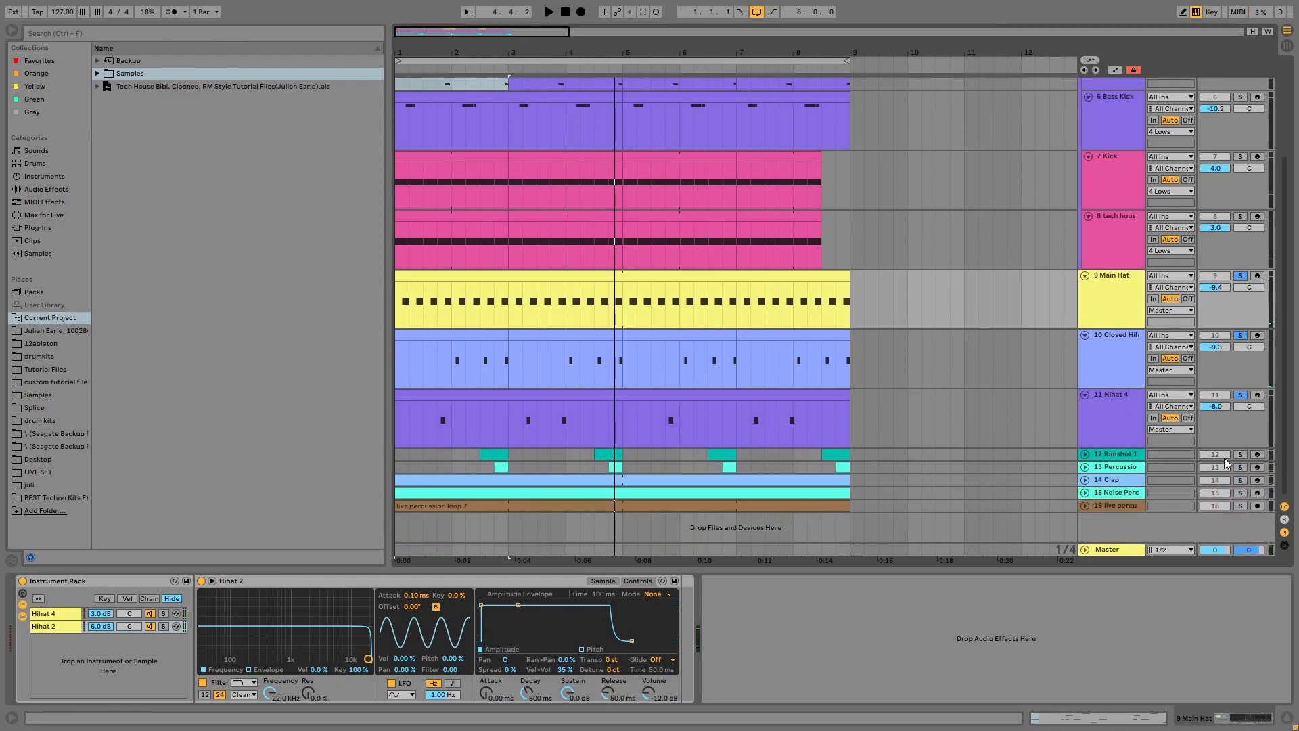
pyautogui.click(1242, 466)
pyautogui.click(1084, 467)
pyautogui.click(1086, 467)
pyautogui.click(1085, 455)
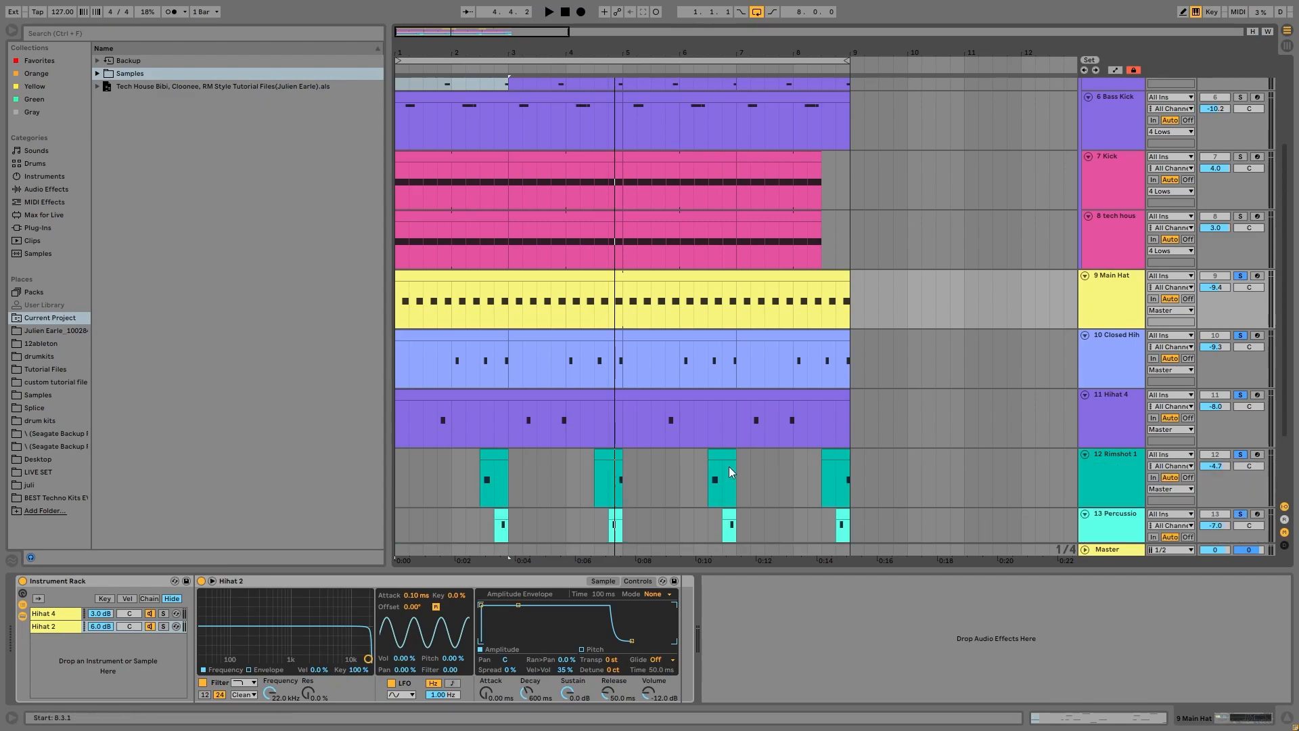
pyautogui.click(445, 490)
pyautogui.press('space')
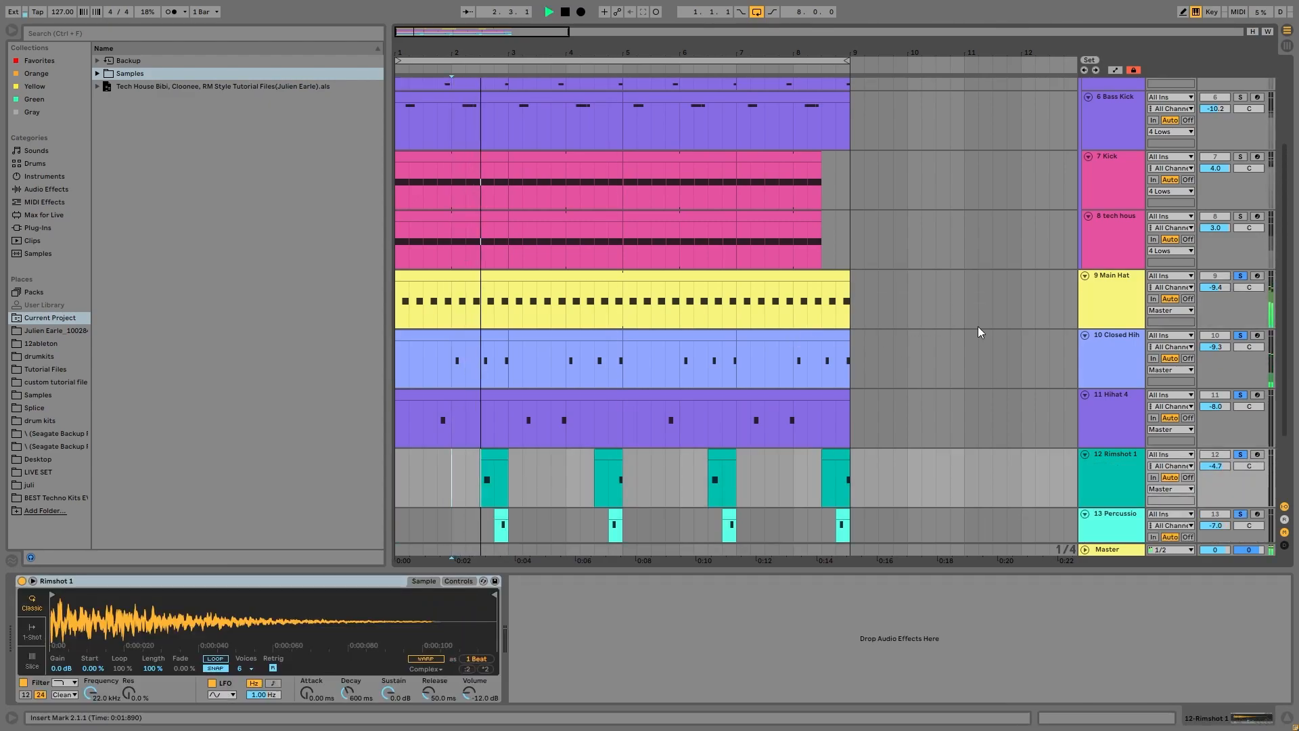
# Take the Closed Hihat and Hihat 4 out of solo to hear the Rimshot and Percussion with the Main Hat.
pyautogui.click(1240, 335)
pyautogui.click(1239, 395)
pyautogui.scroll(-1, 1245, 399)
pyautogui.scroll(-1, 1210, 420)
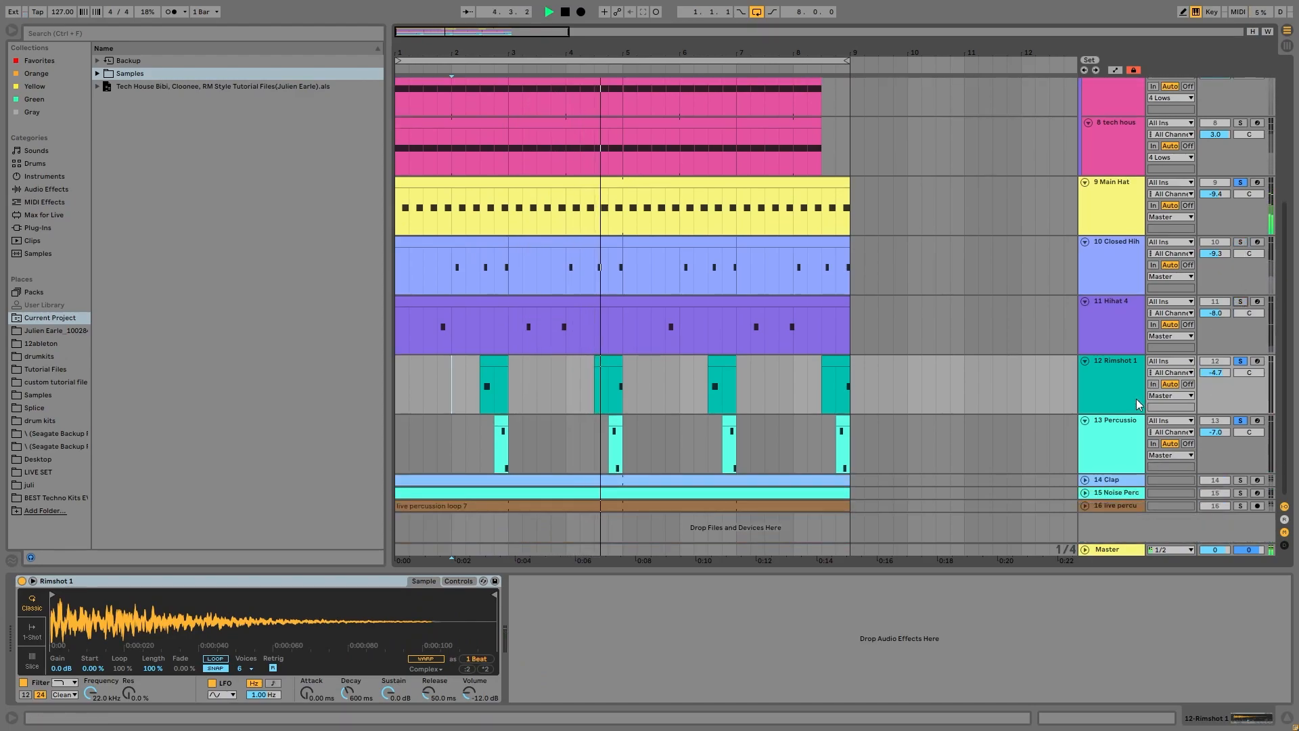
pyautogui.press('space')
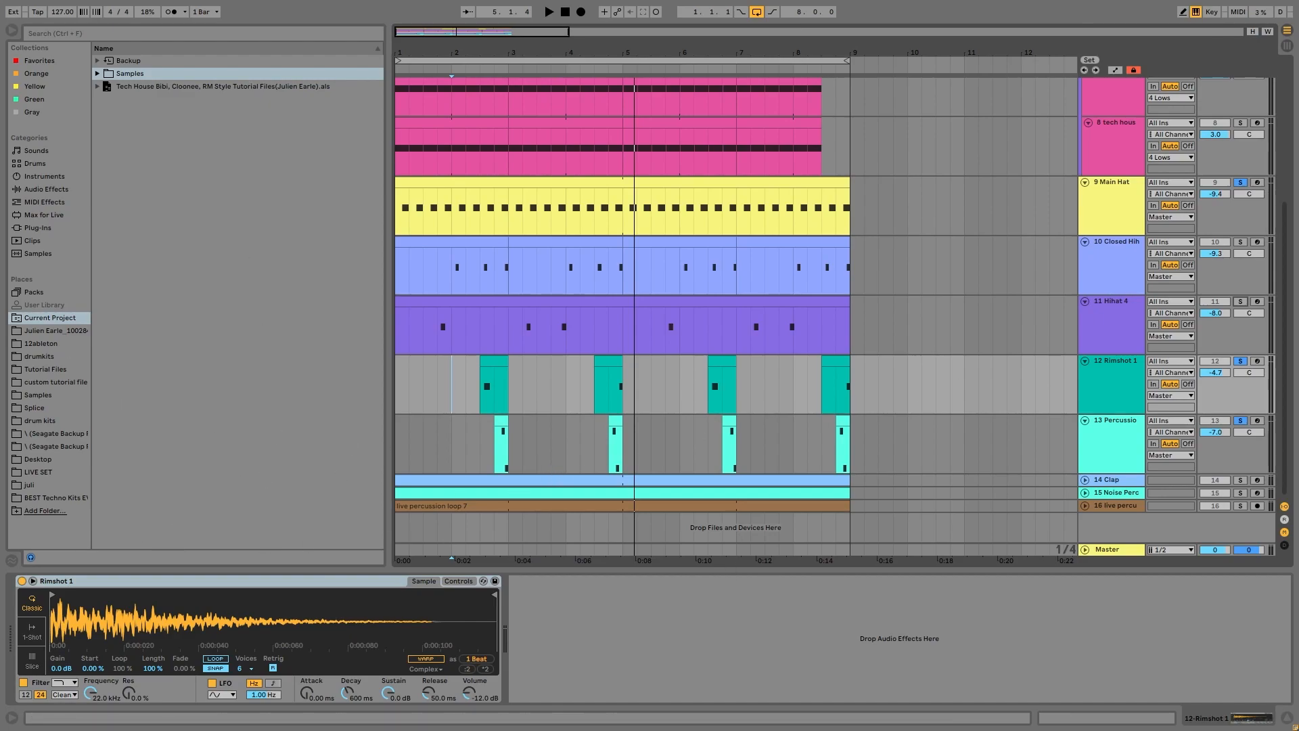
# Solo the Clap track alone, unfold it, show its device and play its pattern.
pyautogui.click(1240, 479)
pyautogui.press('space')
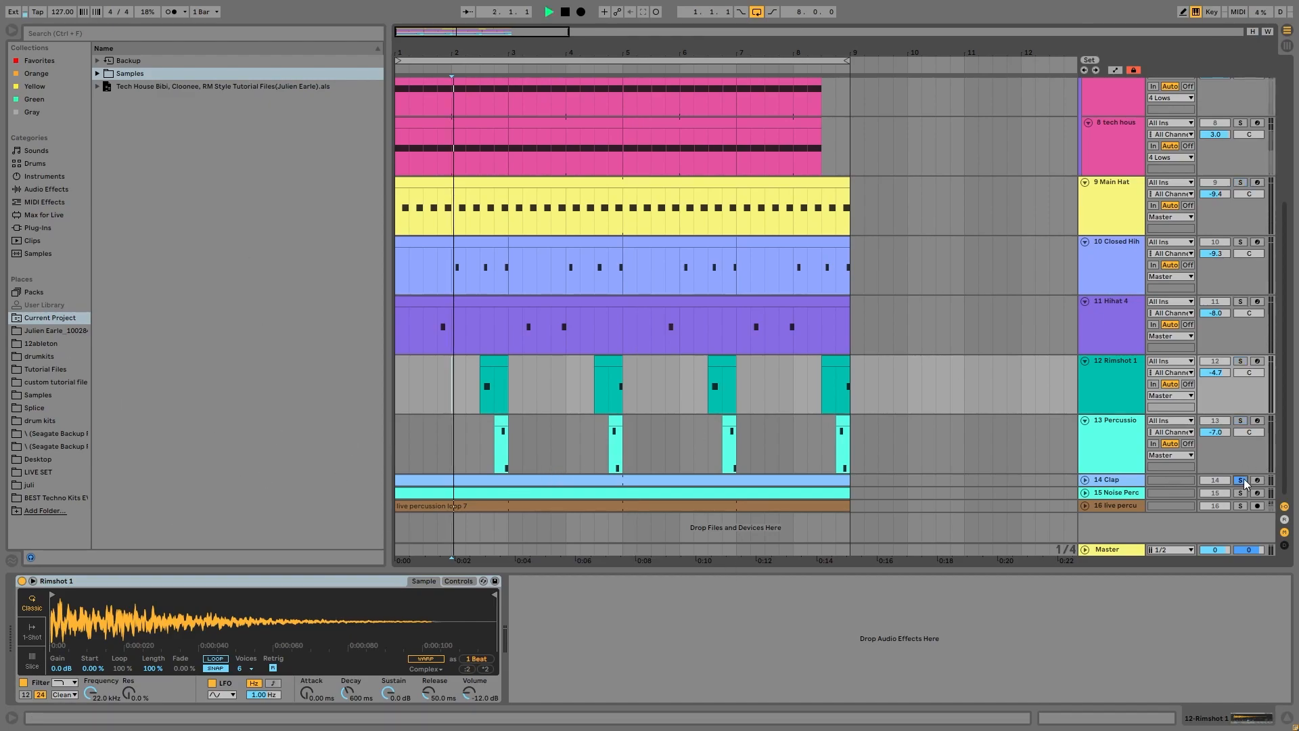
pyautogui.click(1085, 480)
pyautogui.click(1093, 496)
pyautogui.press('space')
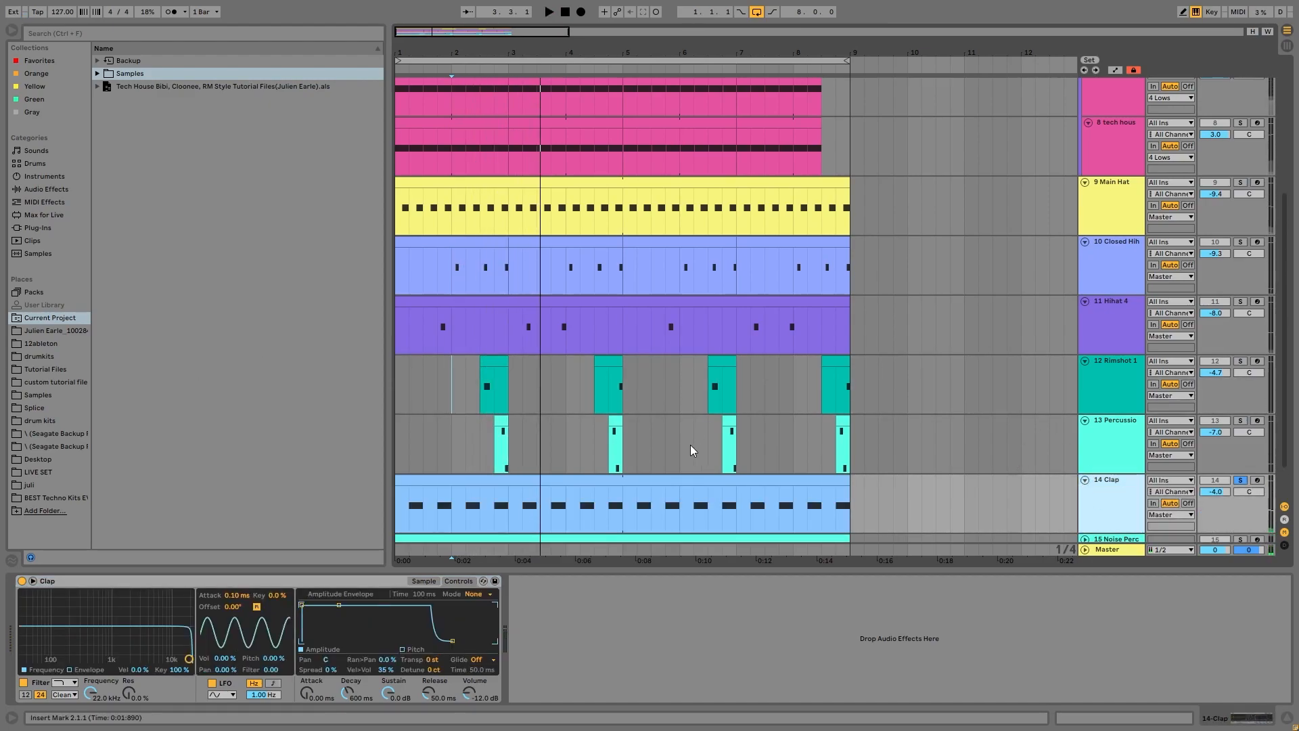
pyautogui.scroll(-2, 690, 444)
pyautogui.press('space')
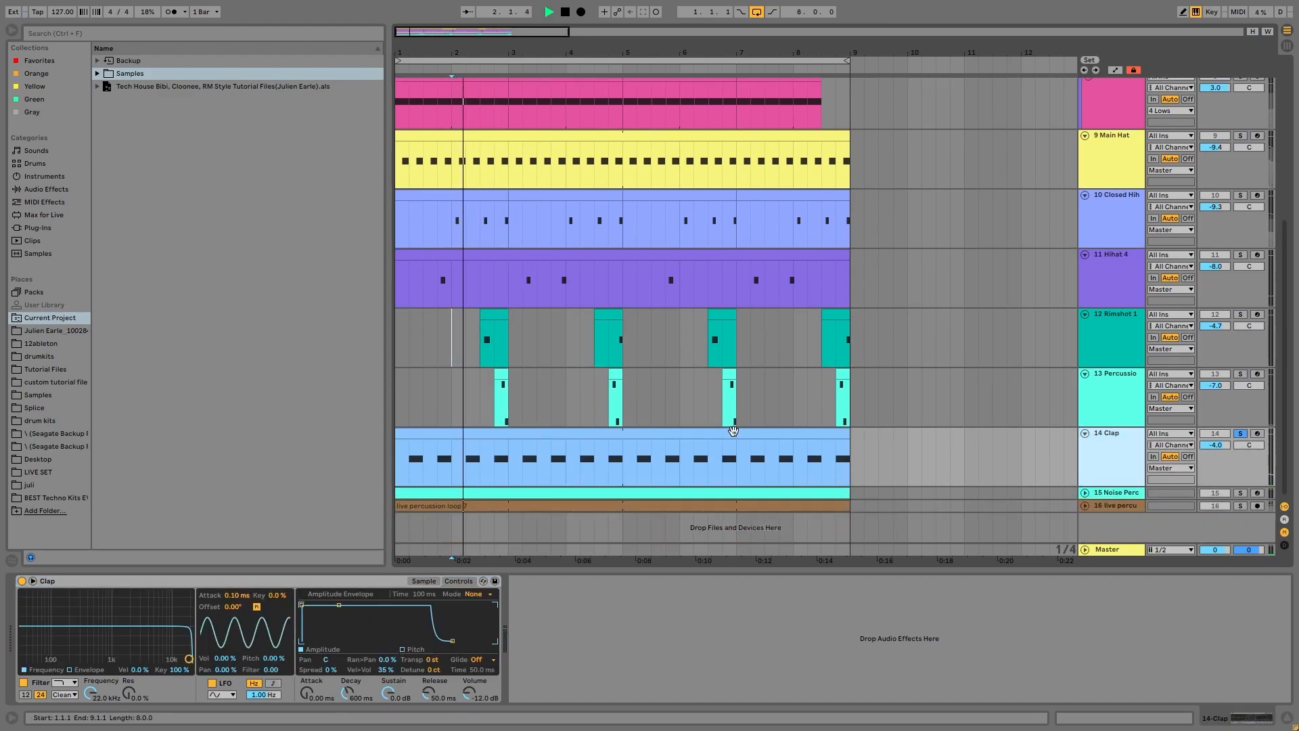
# Solo and unfold the Noise Perc track, and show its Operator with the filter envelope.
pyautogui.click(1240, 493)
pyautogui.click(1085, 493)
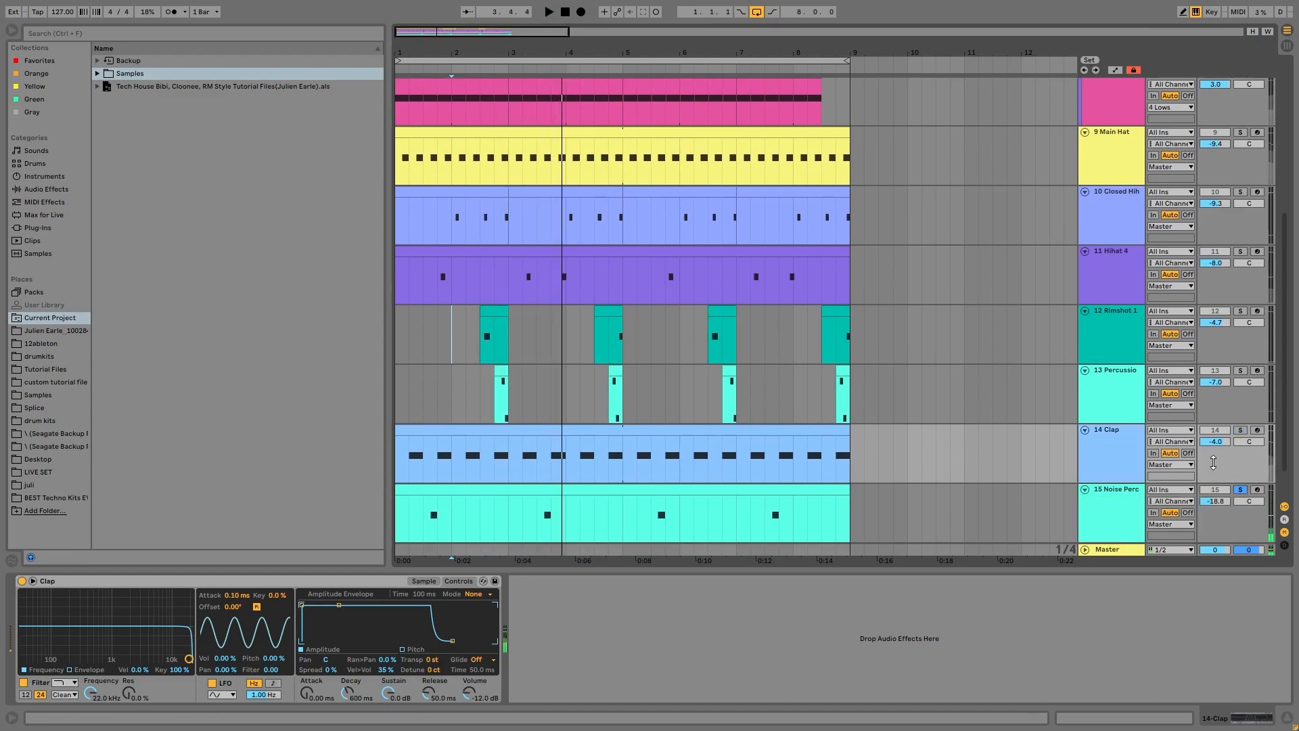
pyautogui.press('space')
pyautogui.click(1112, 496)
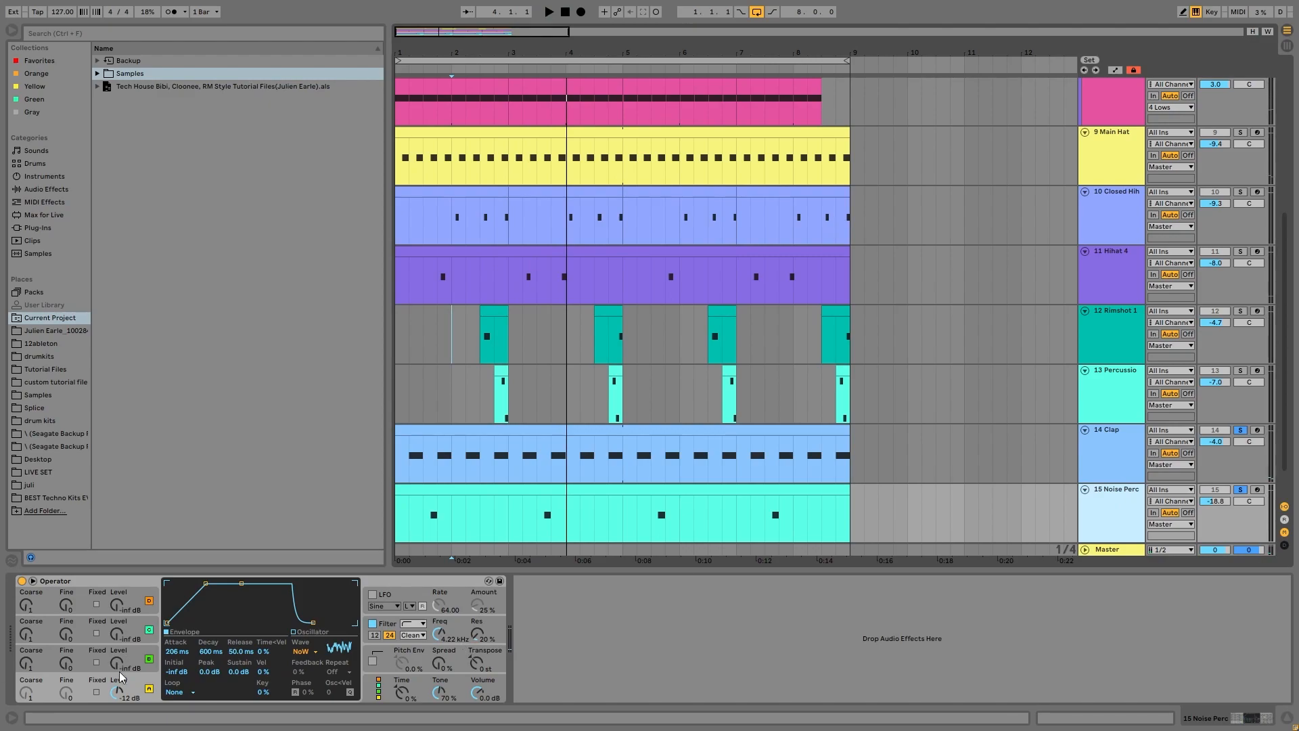
pyautogui.click(390, 635)
pyautogui.scroll(-3, 980, 428)
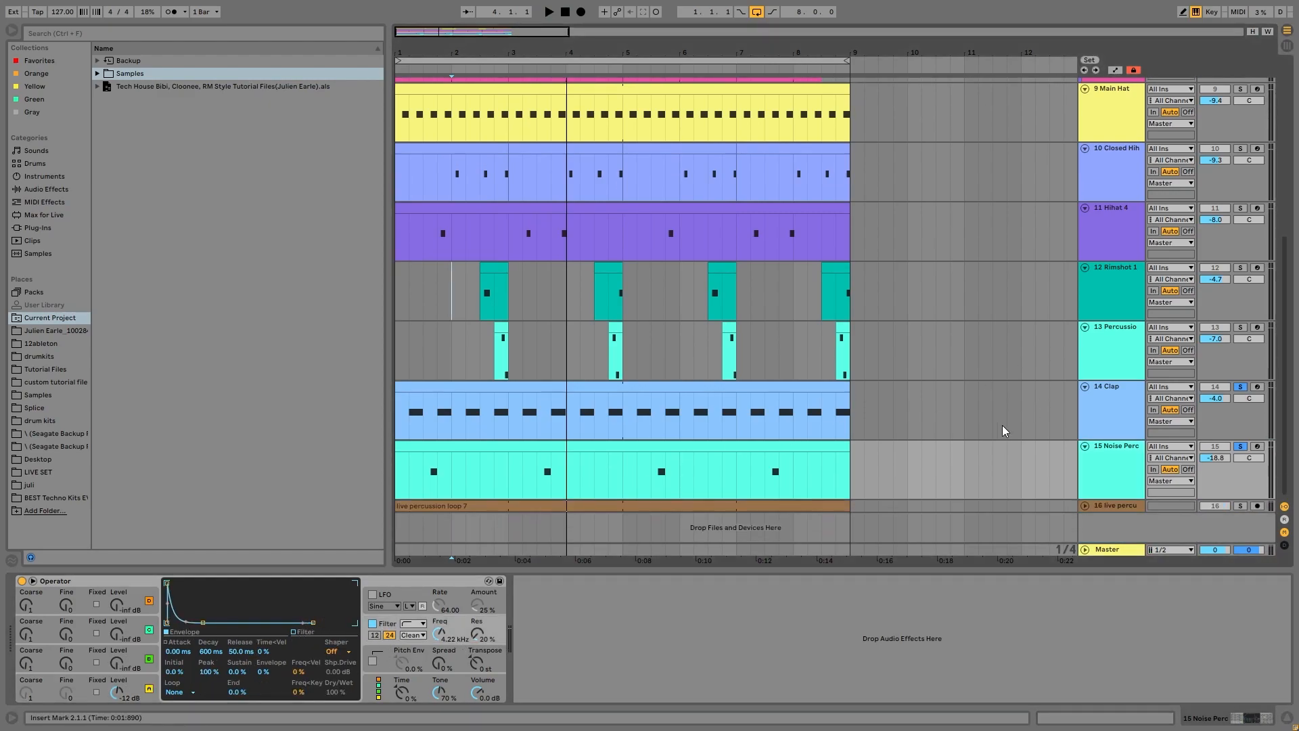
# Solo the live percussion loop track alone, play it and unfold it to show the waveform.
pyautogui.click(1239, 506)
pyautogui.click(691, 506)
pyautogui.press('space')
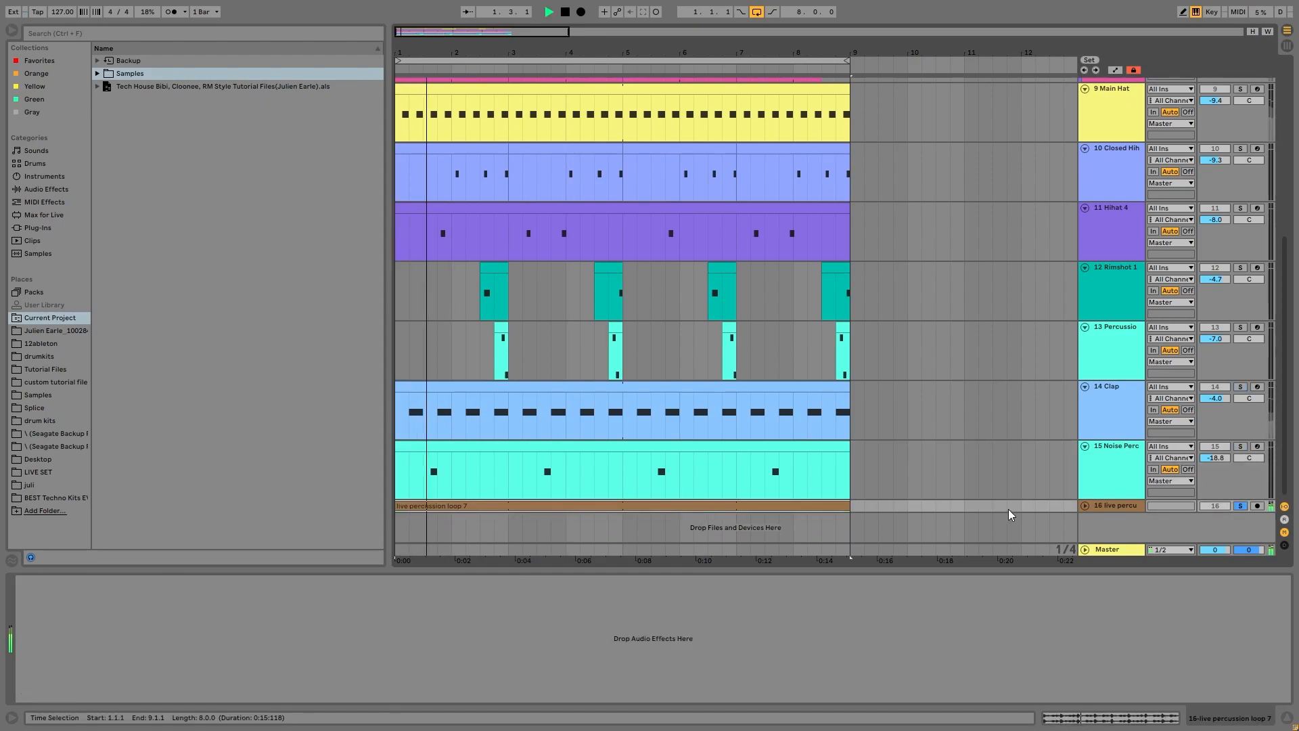
pyautogui.click(1084, 505)
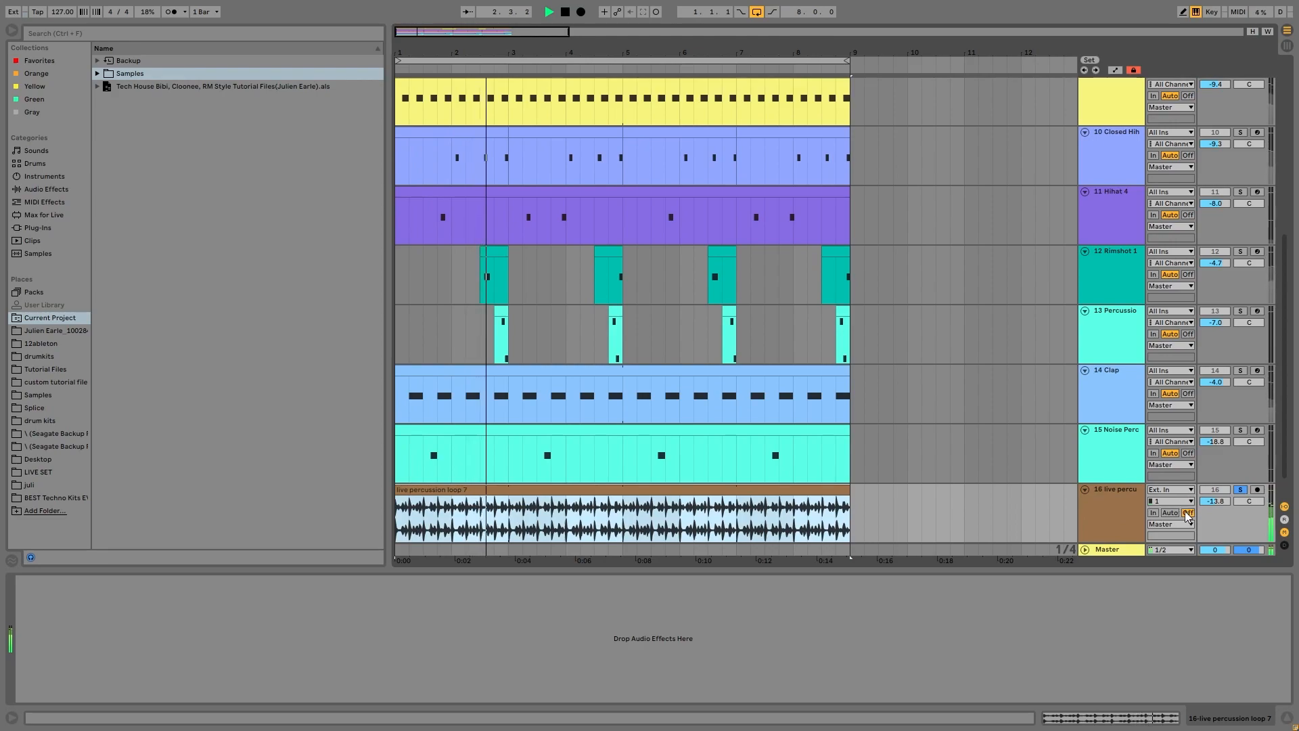
# Take the live percussion loop out of solo and play the full mix with the loop off and on.
pyautogui.click(1240, 490)
pyautogui.press('space')
pyautogui.press('space')
pyautogui.click(1216, 490)
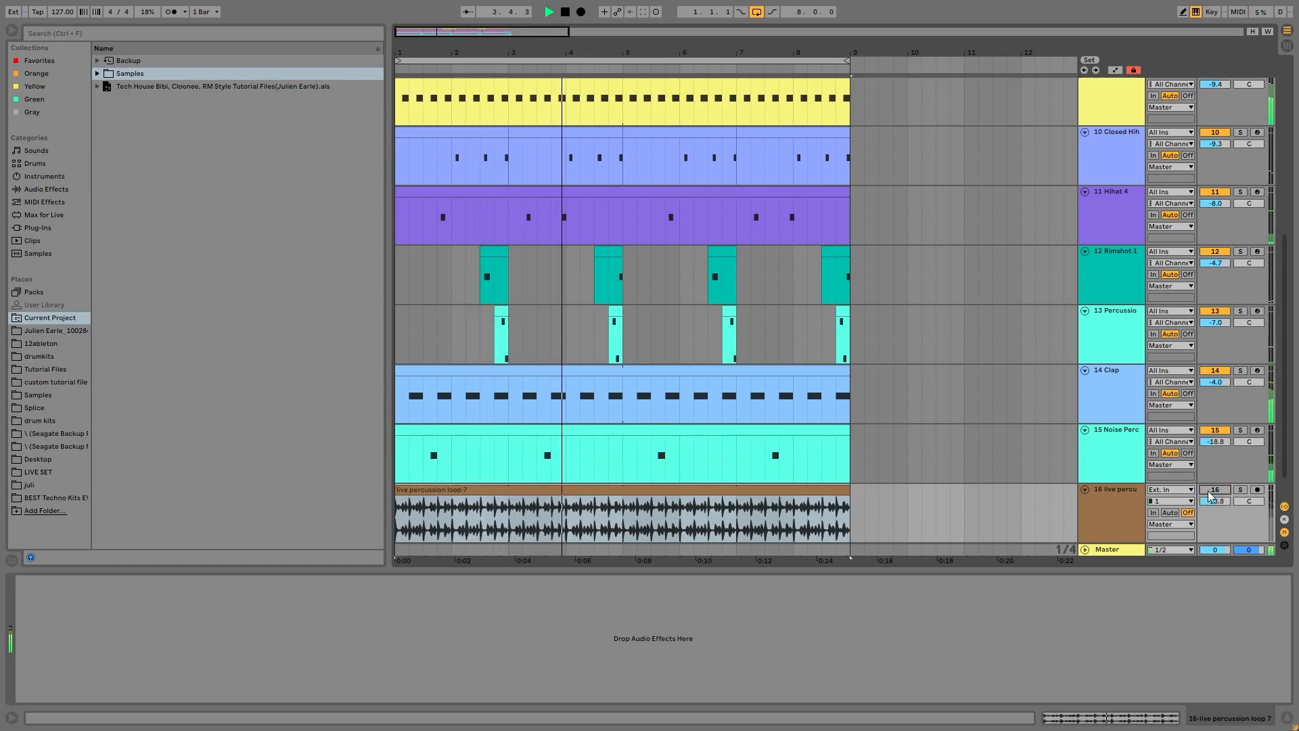
pyautogui.press('space')
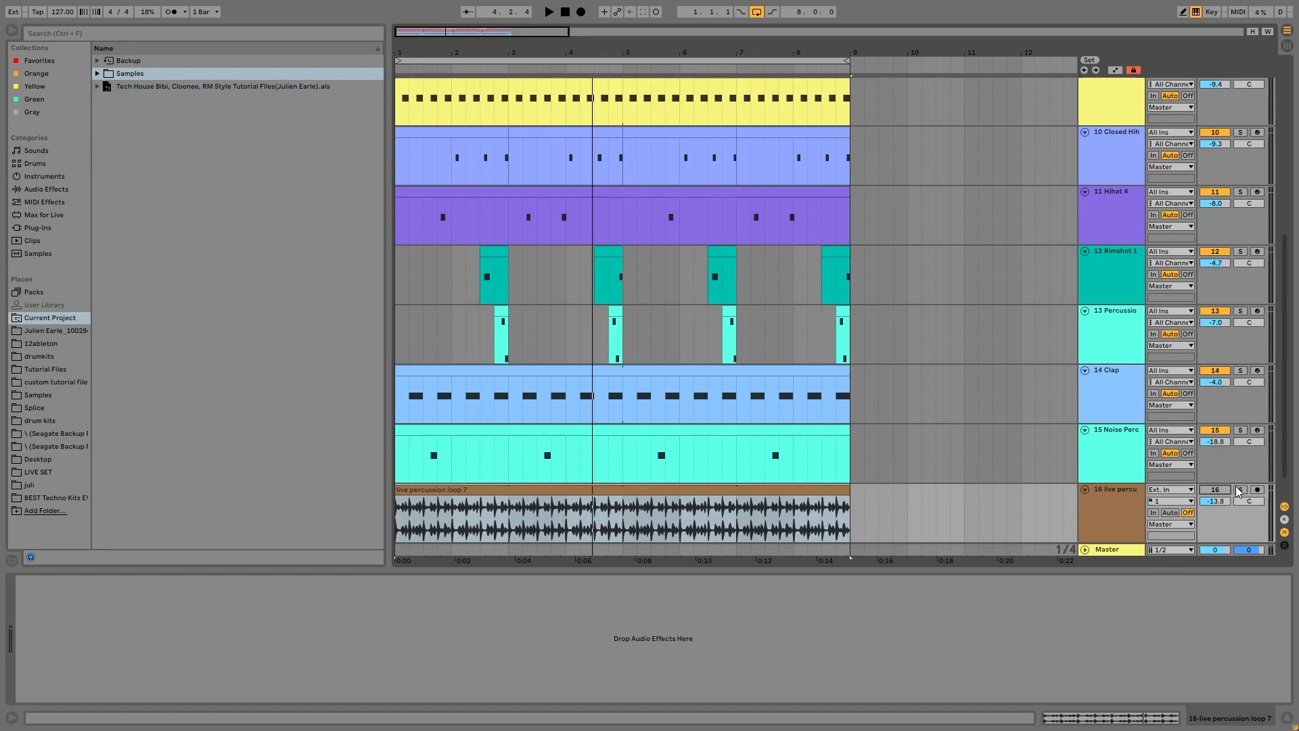
pyautogui.press('space')
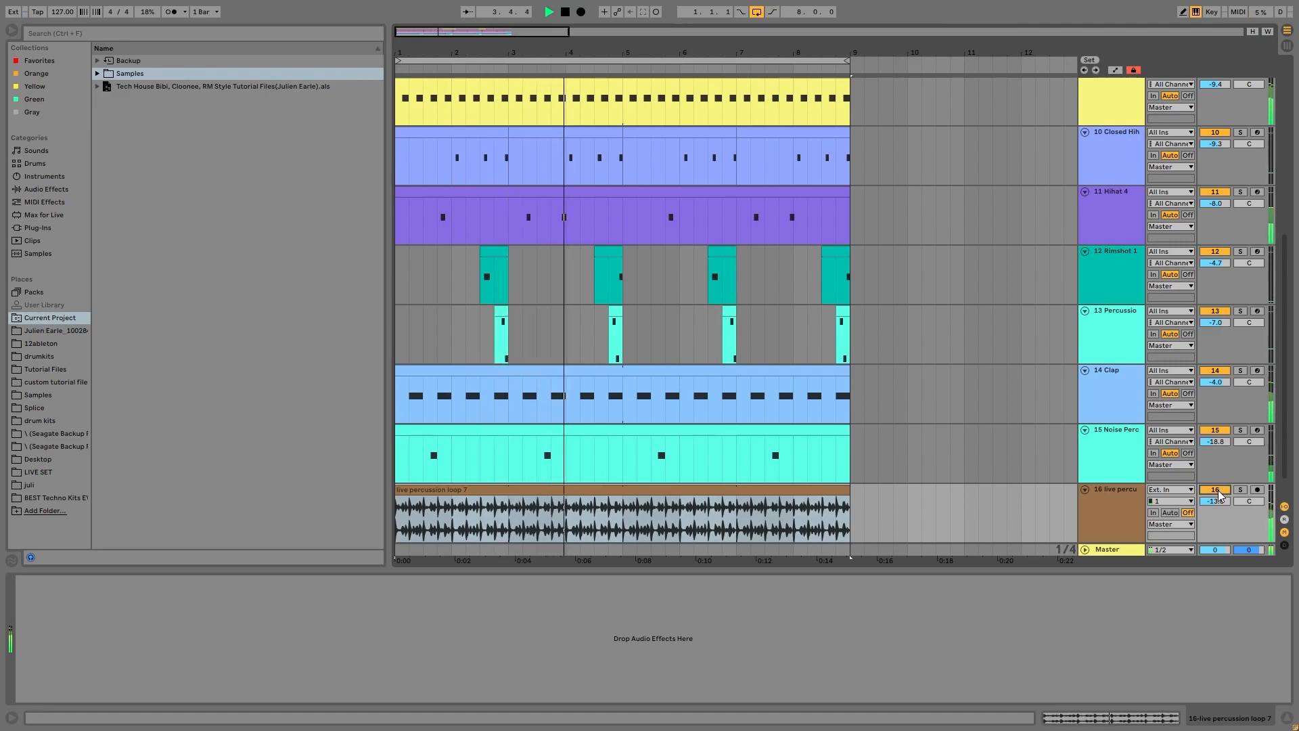
pyautogui.press('space')
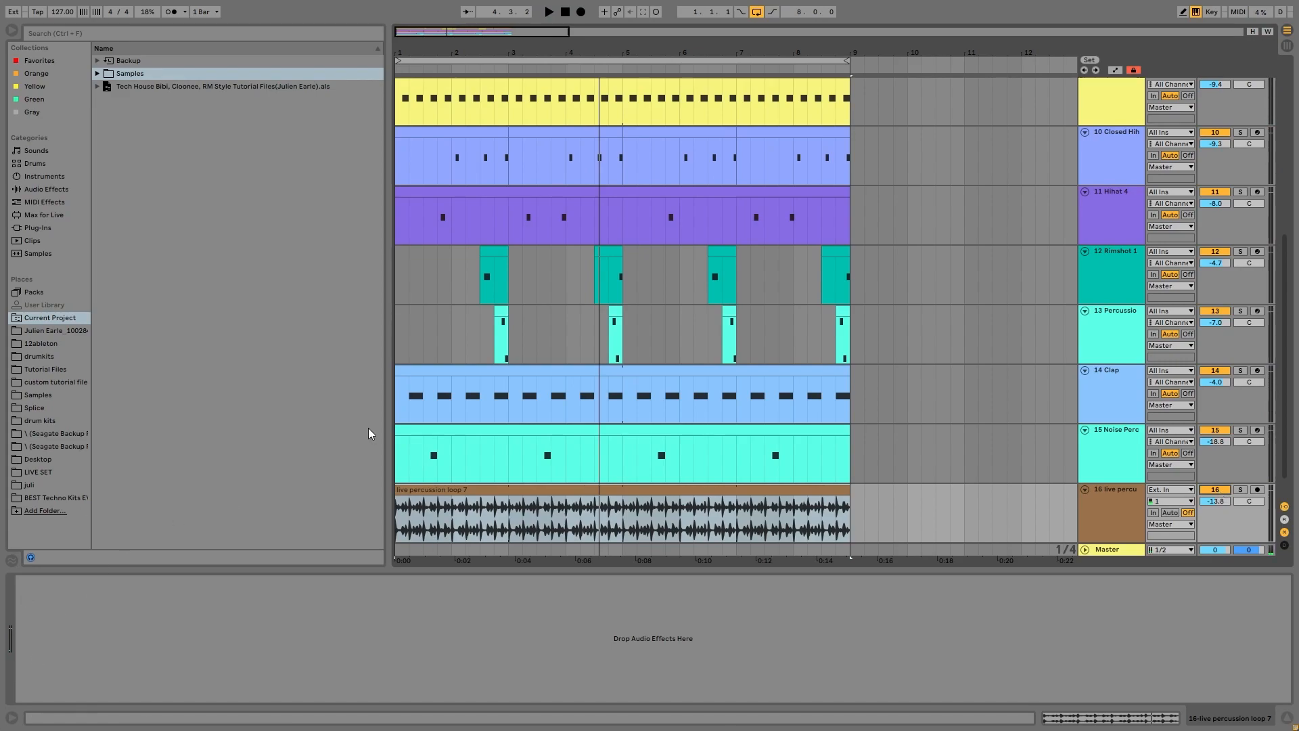
# Replay the full mix from the start, deactivating and reactivating the live percussion track to compare the groove again.
pyautogui.click(818, 58)
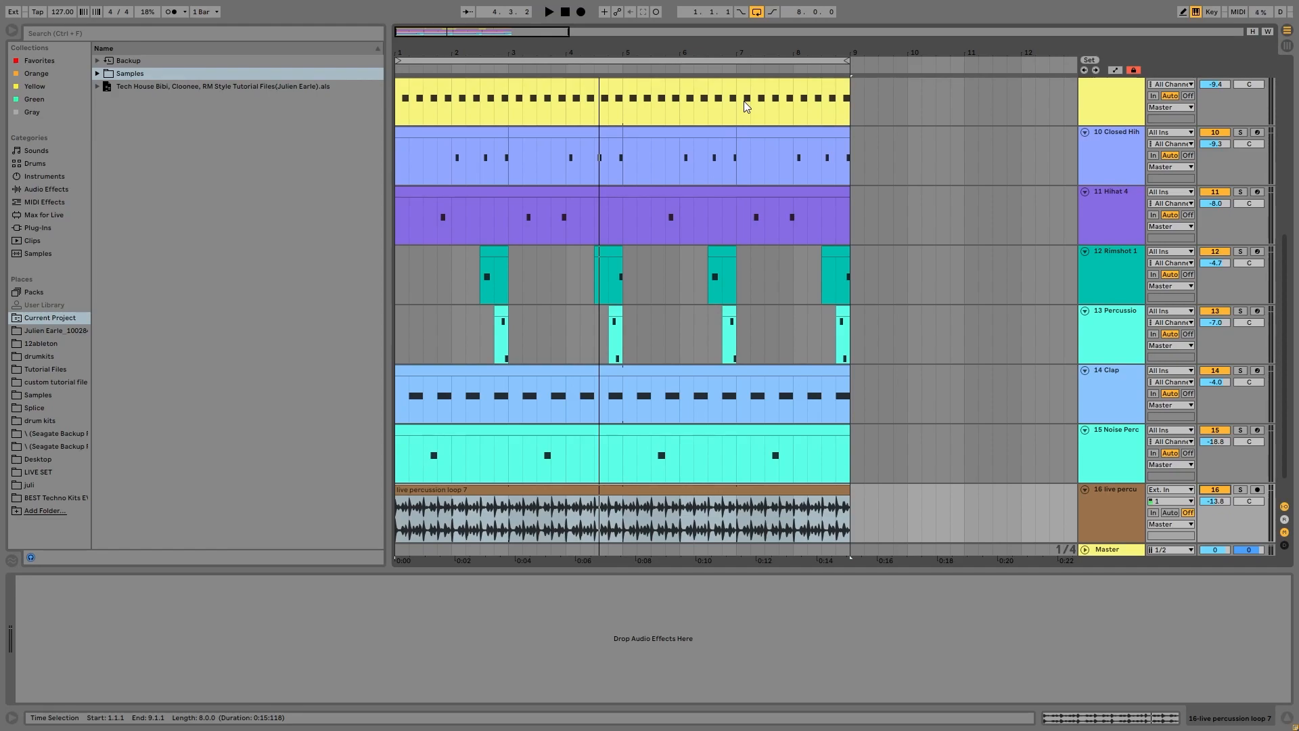
pyautogui.press('space')
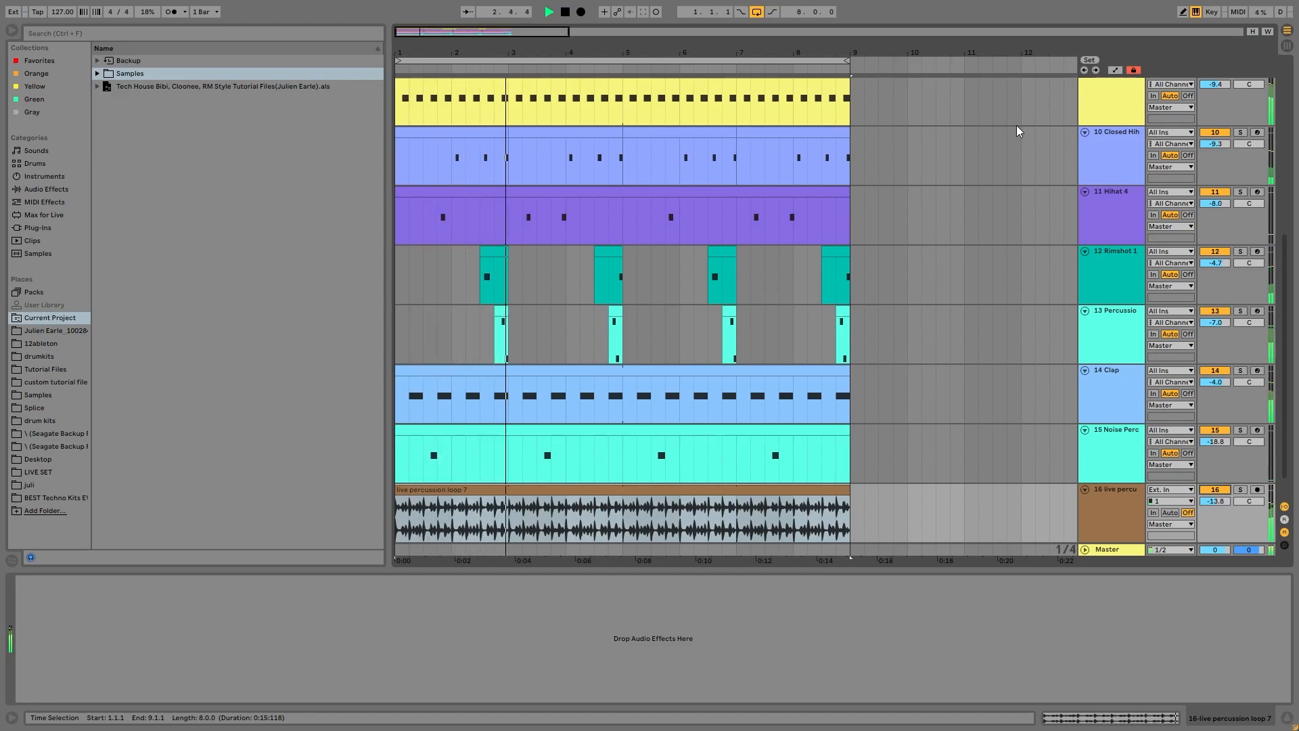
pyautogui.click(1218, 465)
pyautogui.click(1216, 489)
pyautogui.click(1118, 506)
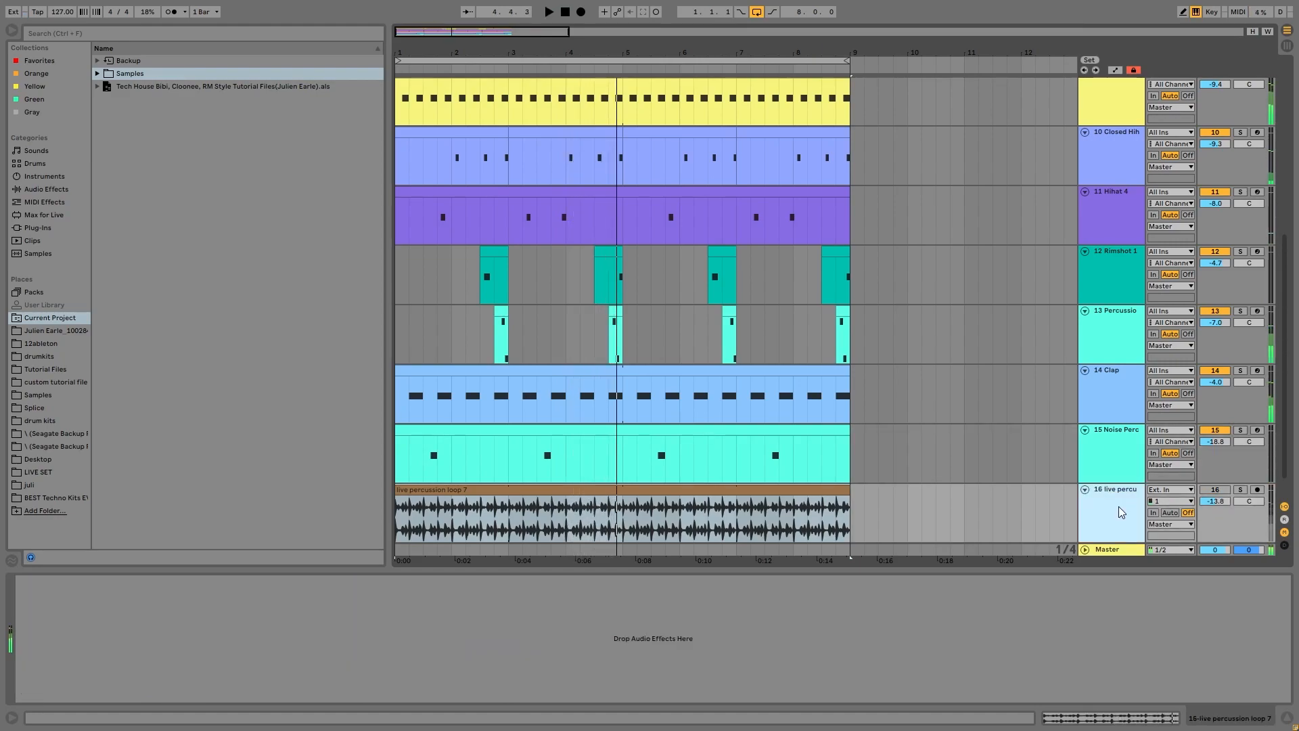
pyautogui.press('space')
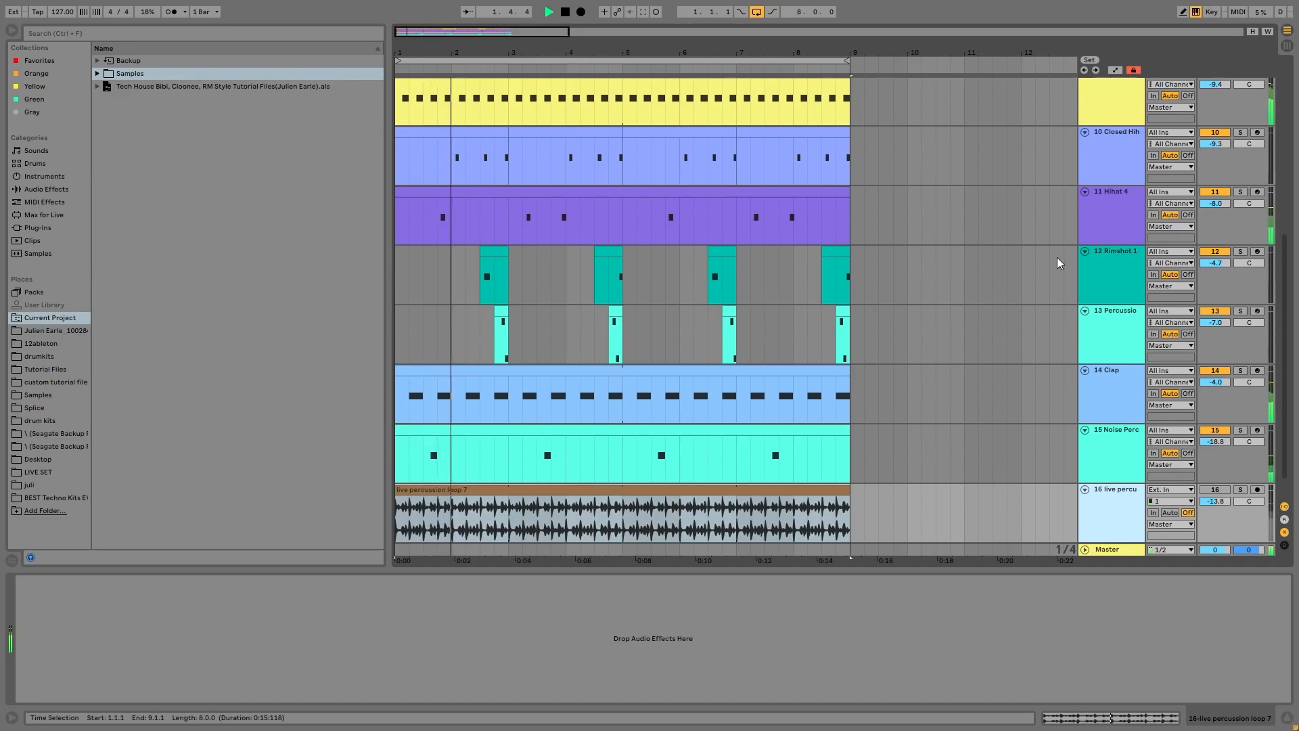
pyautogui.click(1223, 490)
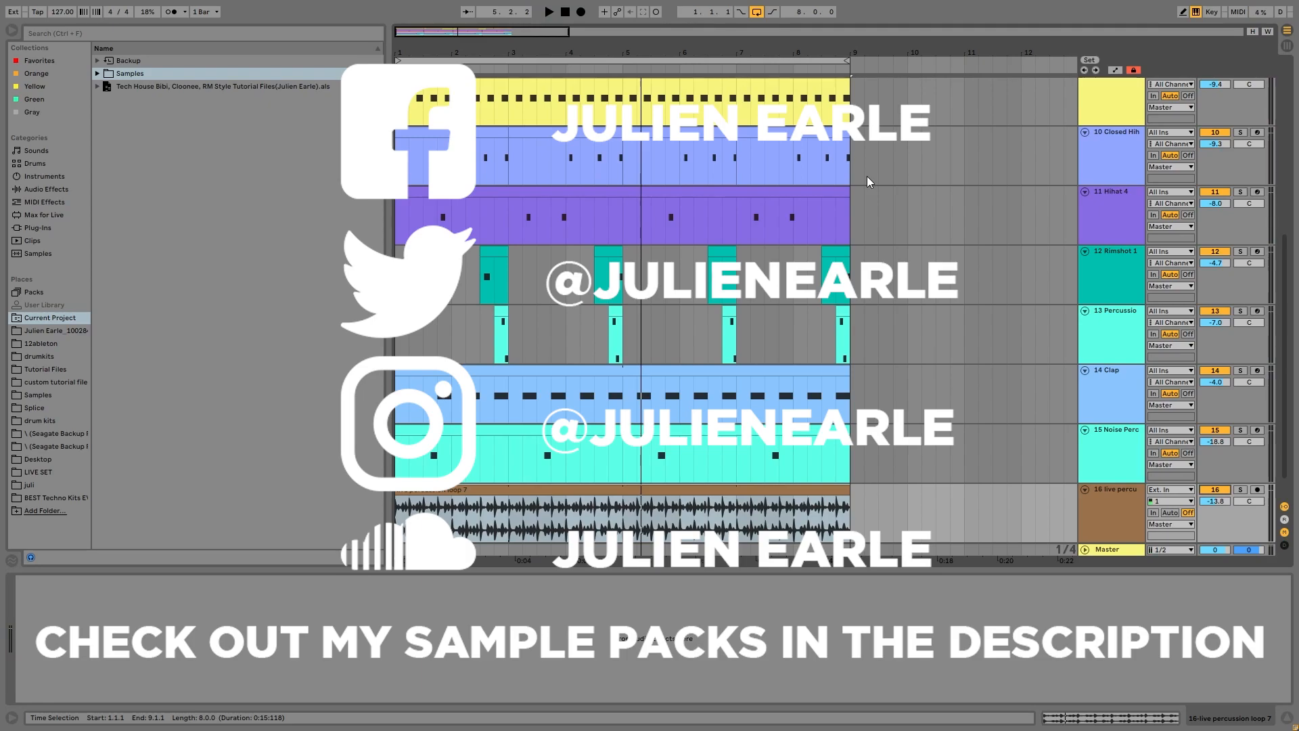
pyautogui.scroll(7, 604, 392)
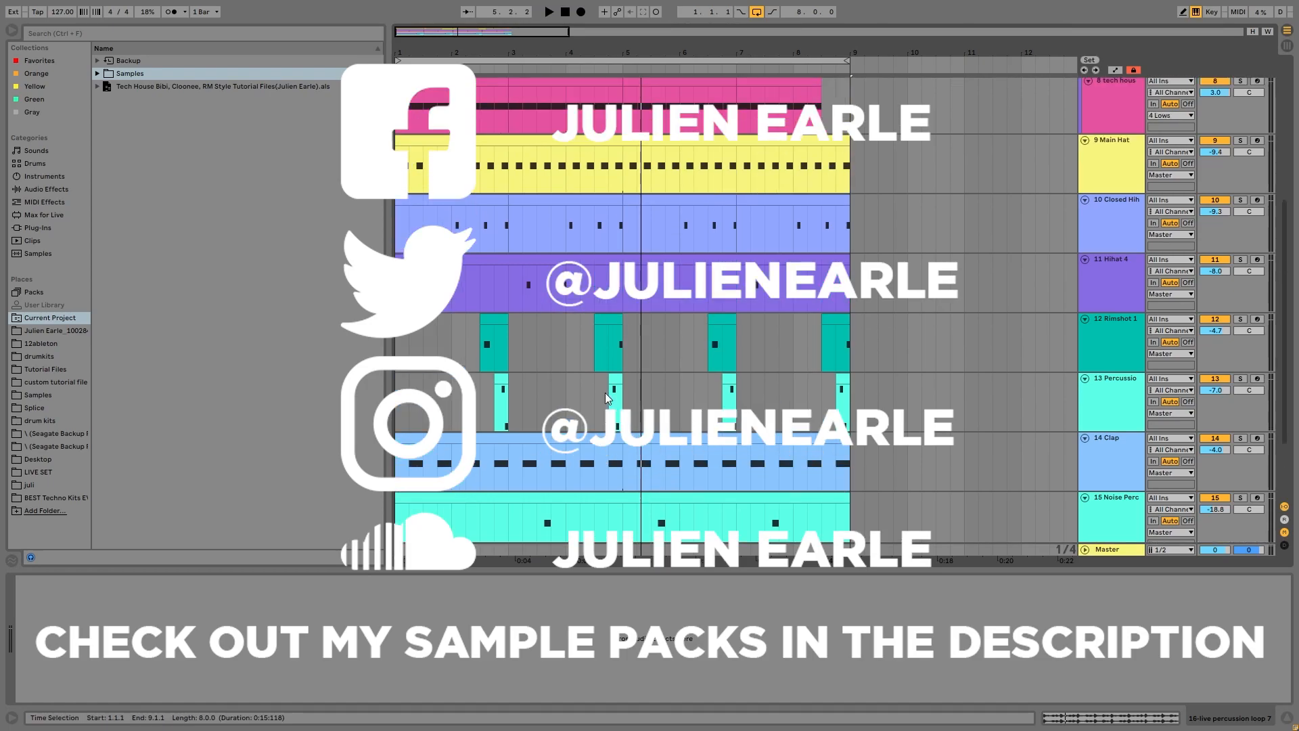
pyautogui.scroll(3, 507, 352)
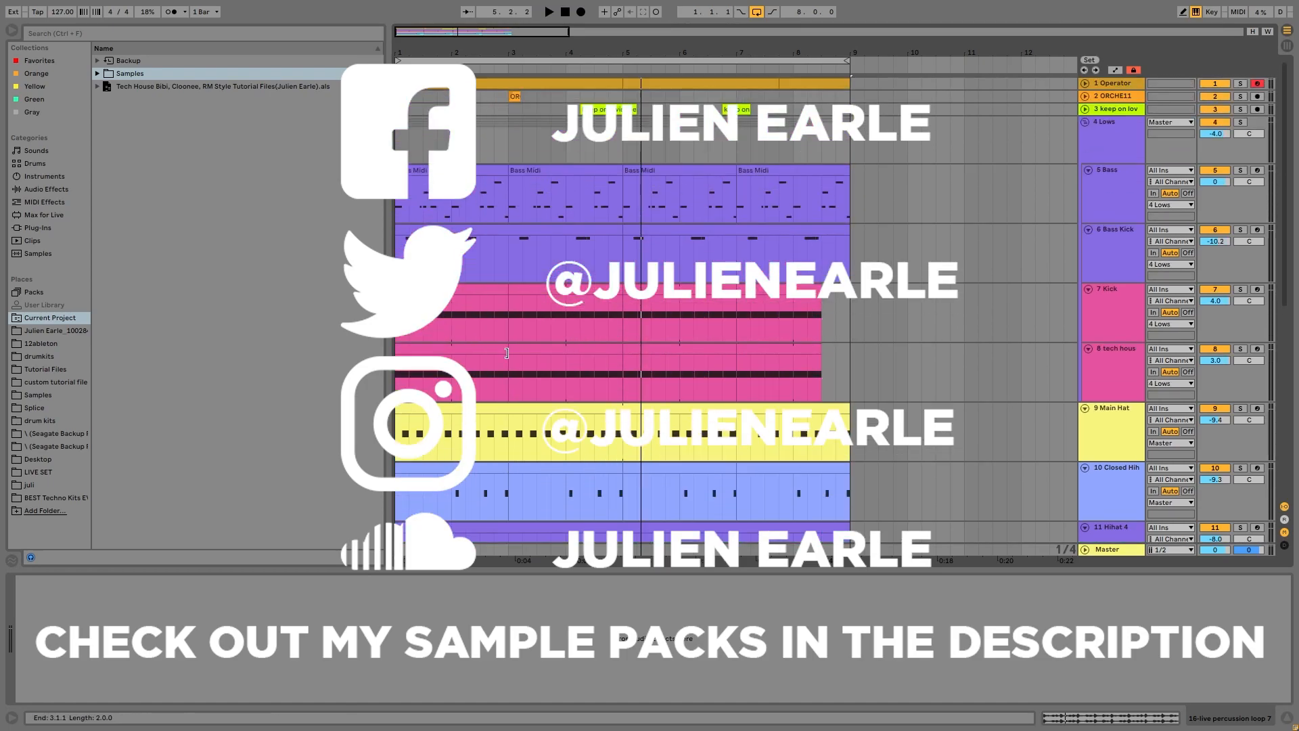